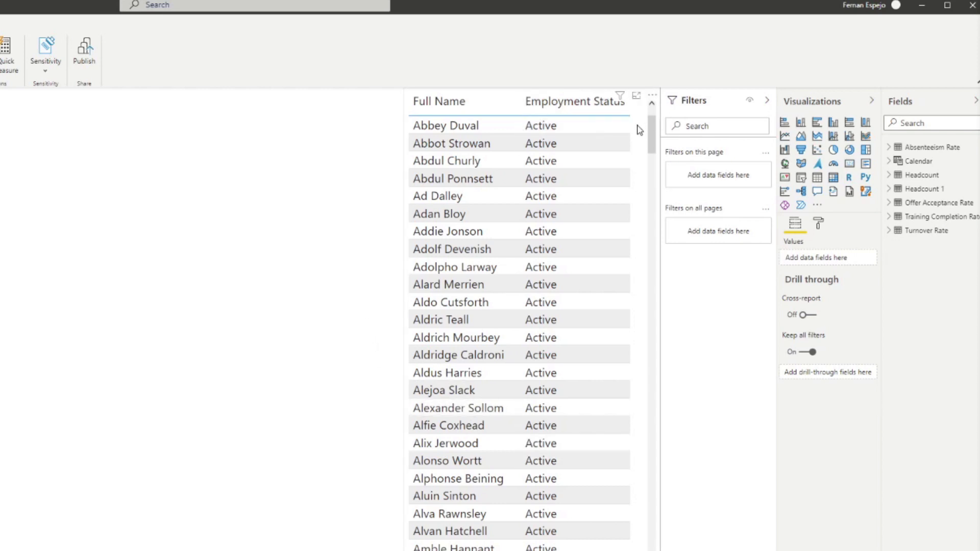
Look through the employee names and employment statuses in the table visual and return to its beginning.
click(633, 155)
scroll(499, 222, down, 20)
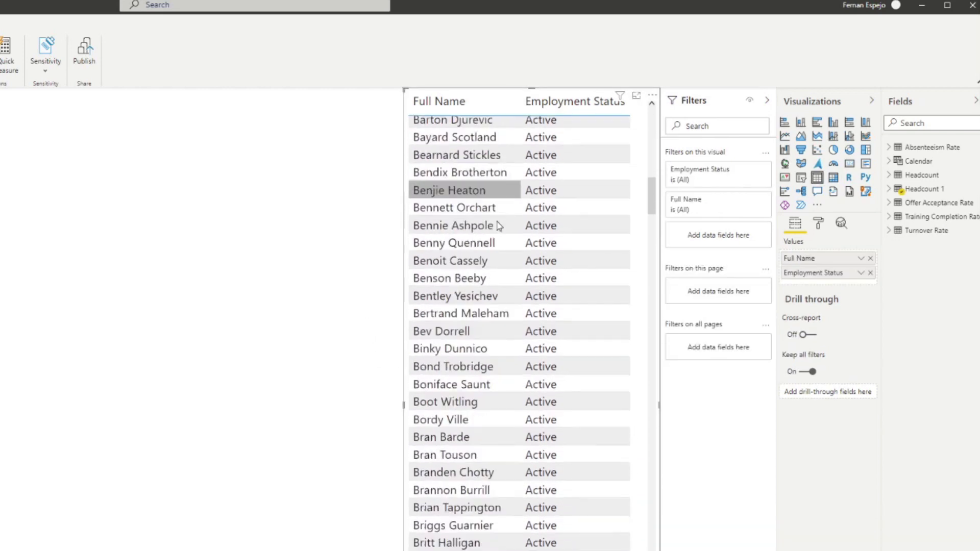
scroll(498, 225, down, 10)
scroll(621, 358, down, 20)
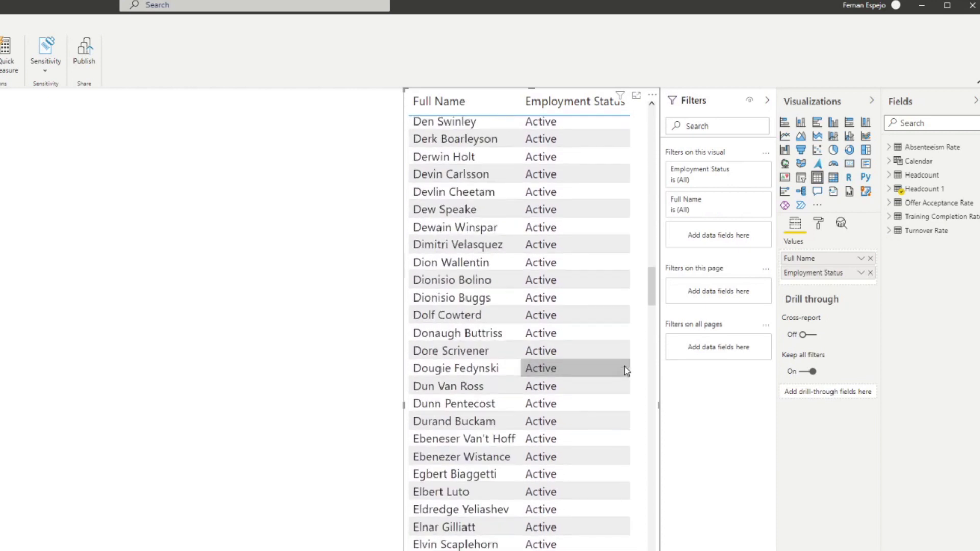
drag(652, 314, 652, 120)
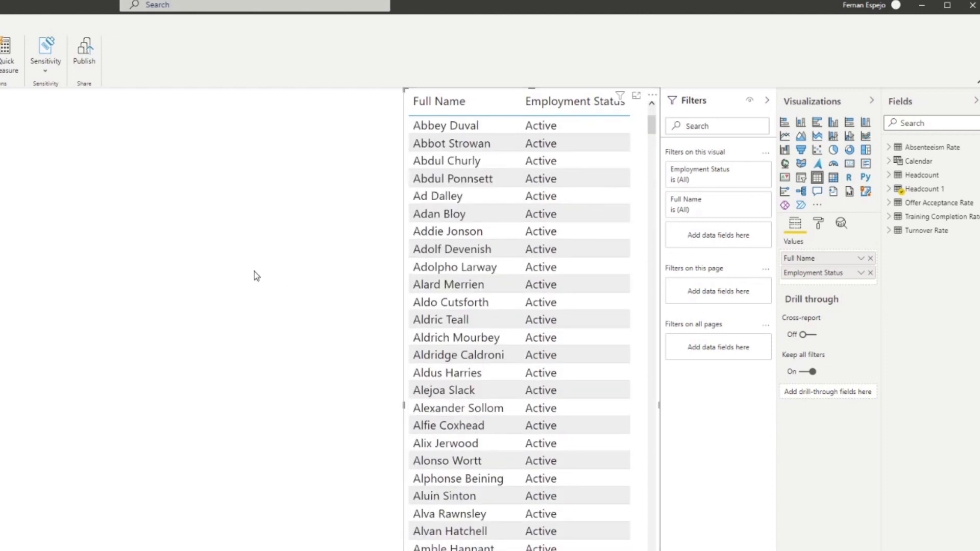
Add an empty card visual beside the employee table and reduce its height.
click(204, 298)
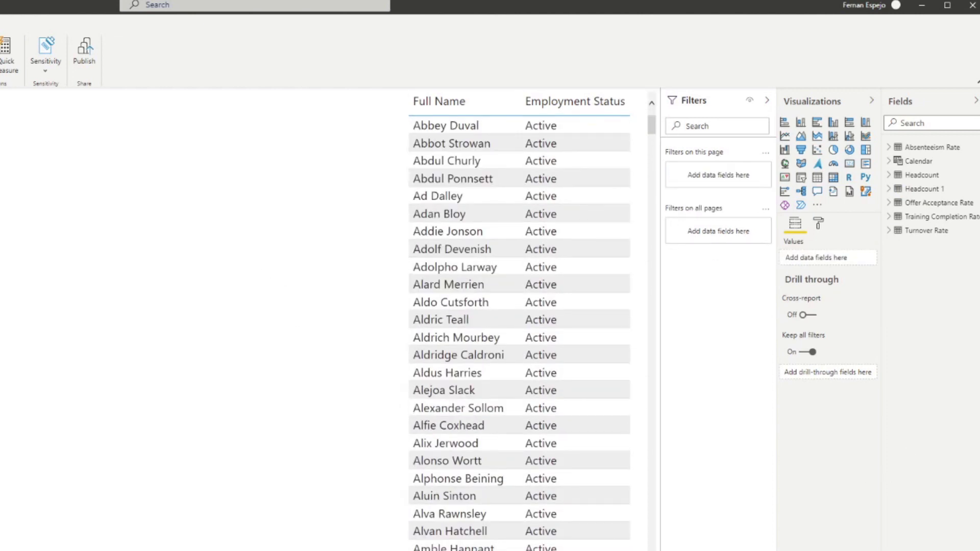
click(850, 164)
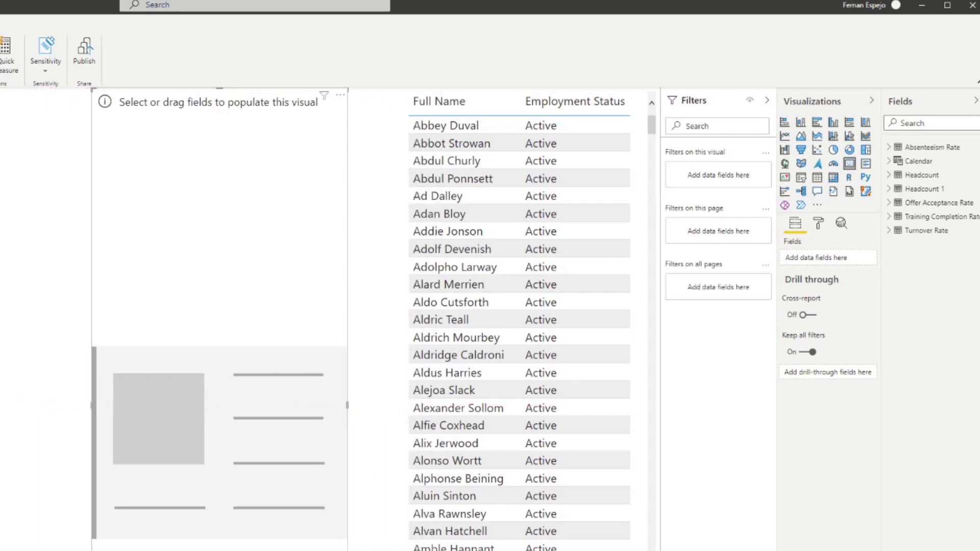
drag(219, 550, 224, 428)
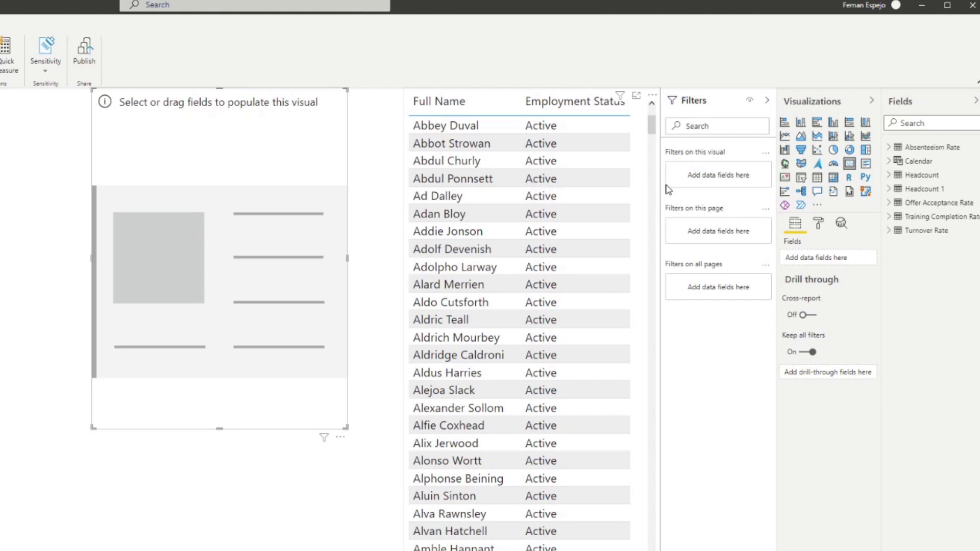
Add Full Name from the Headcount 1 table to the card and summarize it as Count.
click(608, 114)
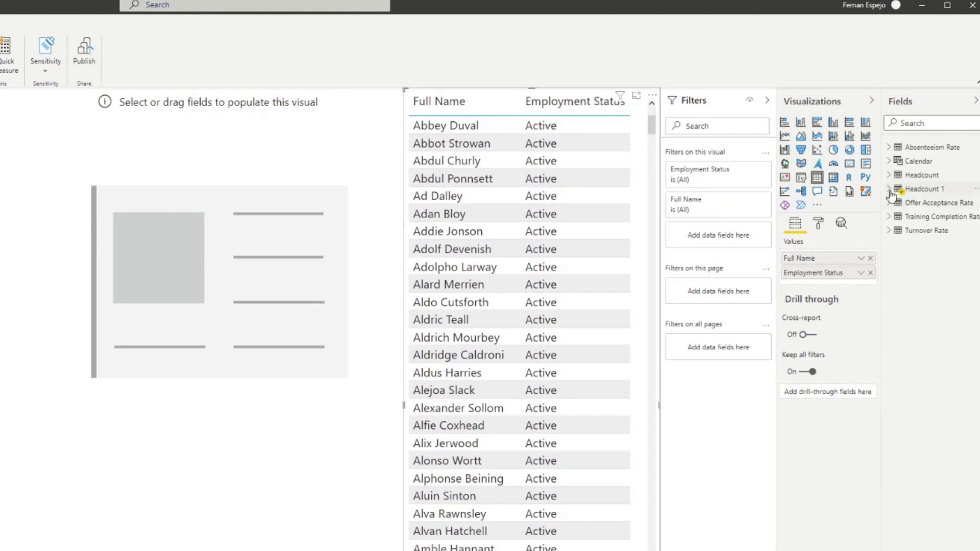
click(893, 190)
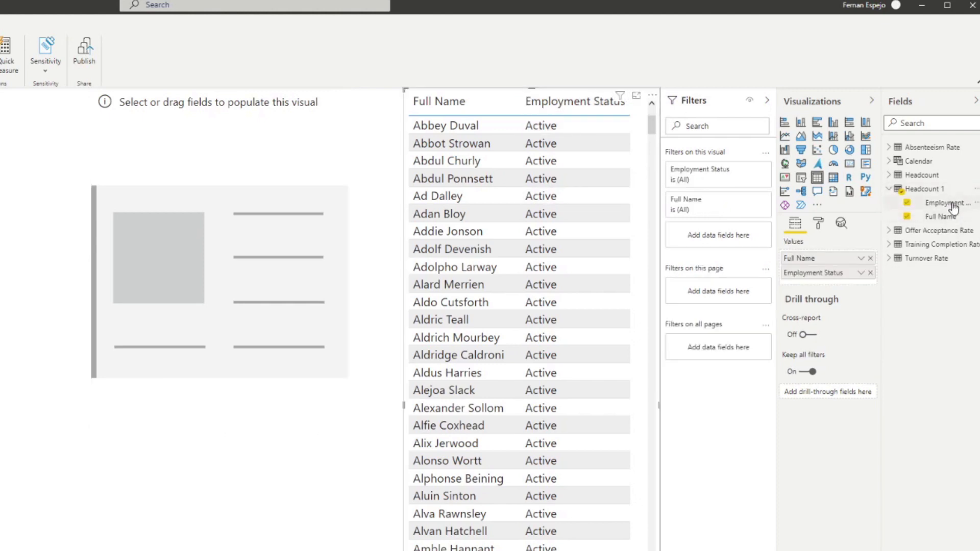
drag(941, 216, 223, 271)
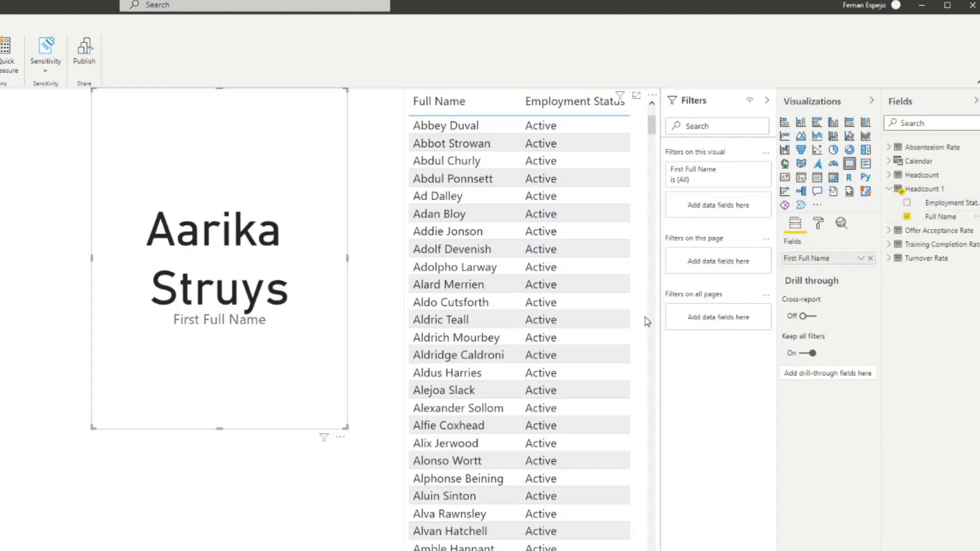
click(861, 258)
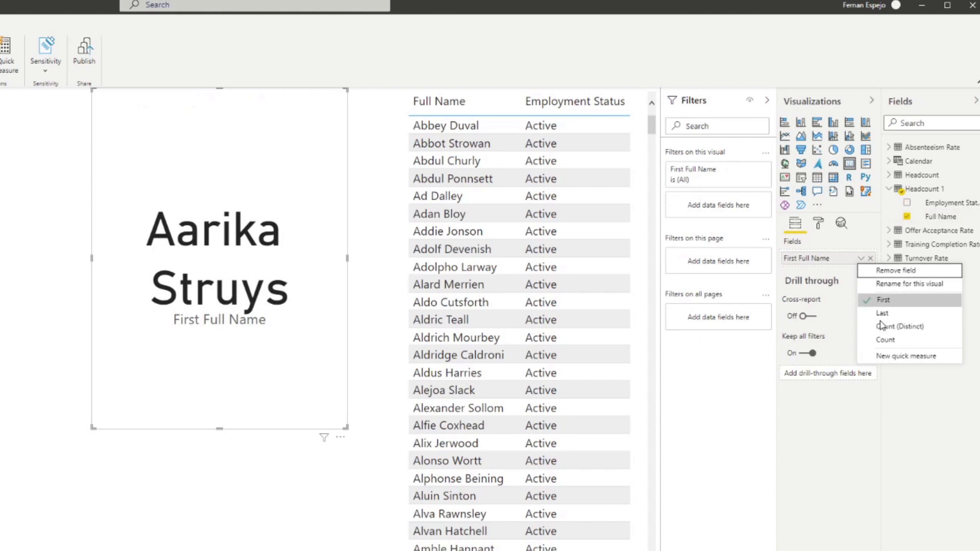
click(894, 342)
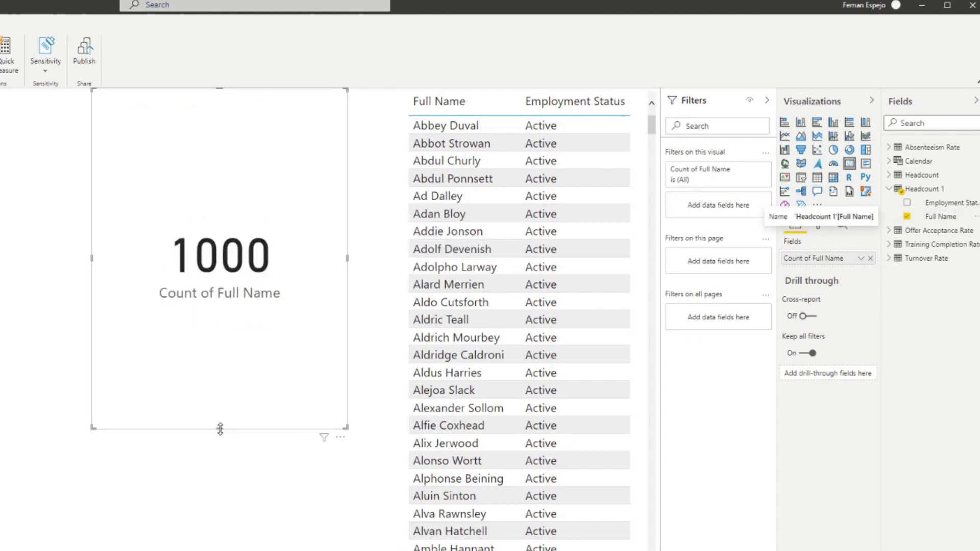
Shorten the card and filter it to the Active value of Employment Status.
drag(219, 429, 254, 289)
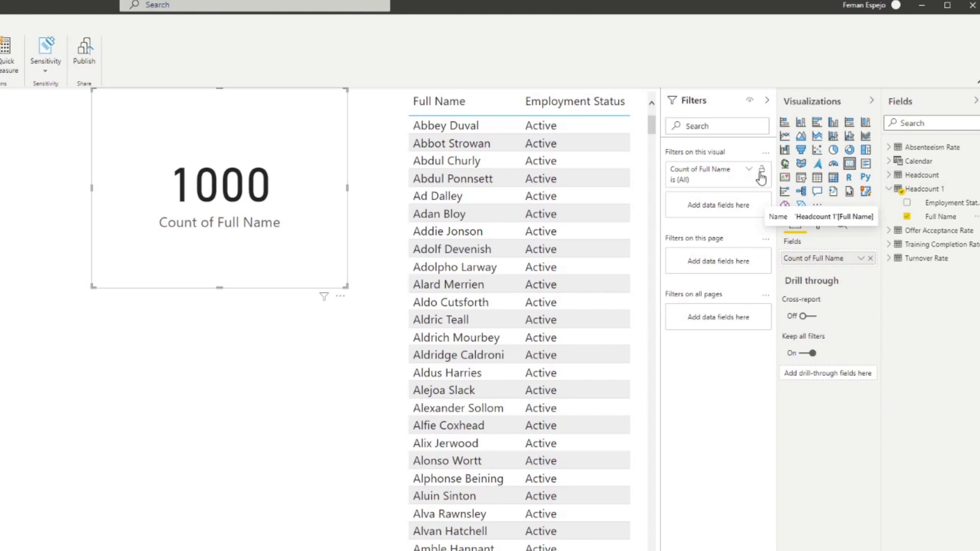
drag(953, 204, 725, 206)
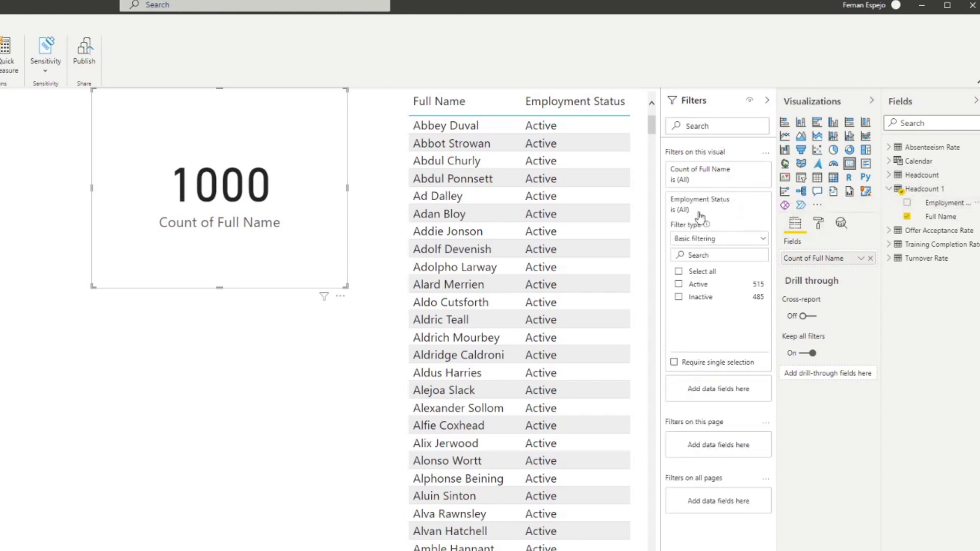
click(679, 284)
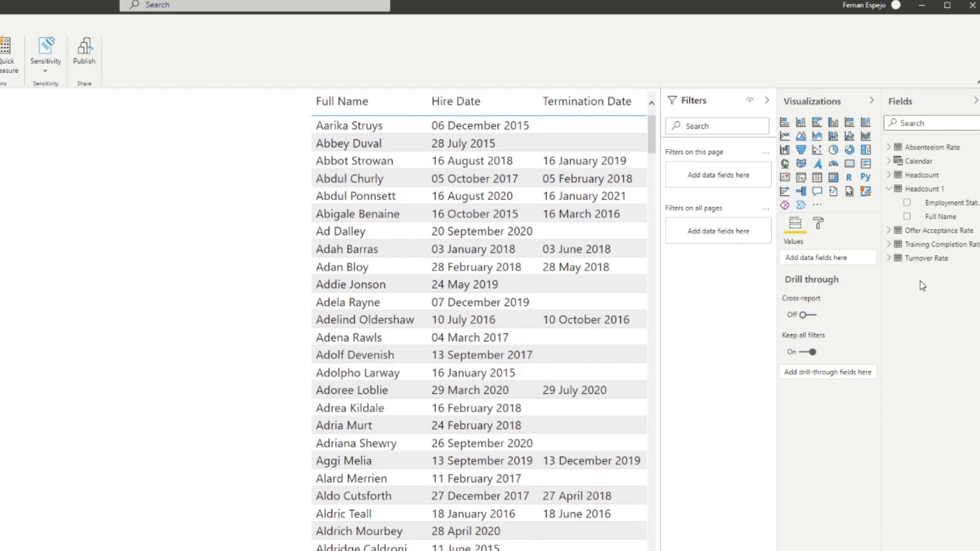
Place the Headcount and Calendar tables side by side in the empty model layout.
click(888, 162)
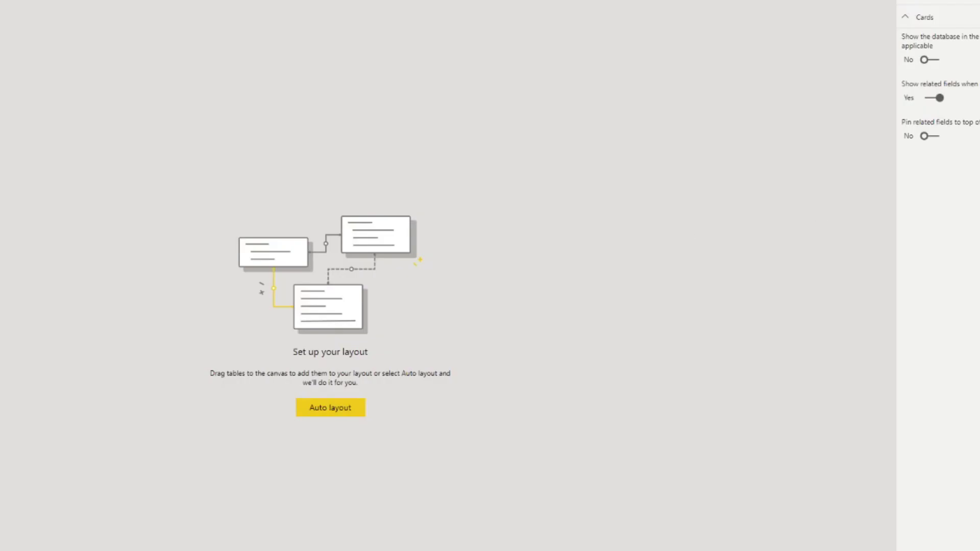
drag(977, 56, 718, 171)
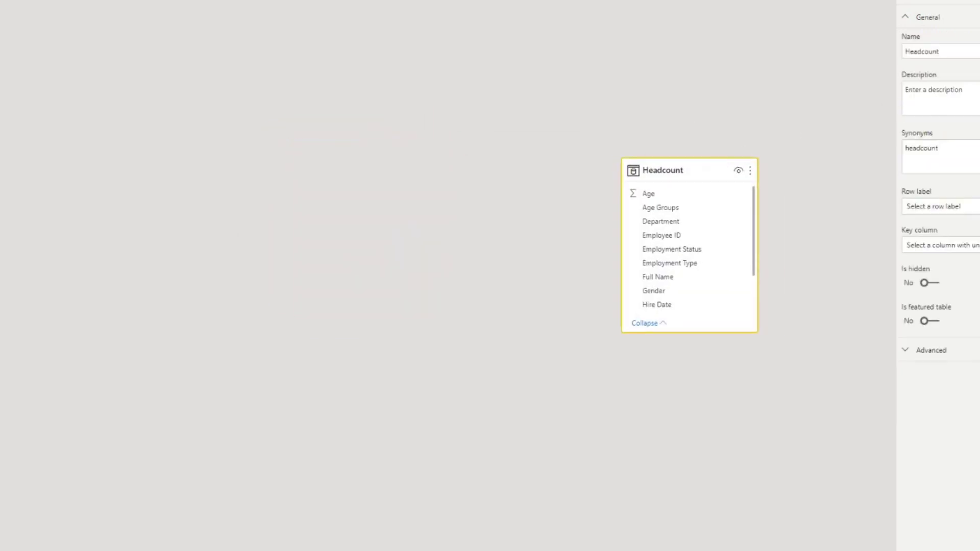
drag(356, 206, 374, 221)
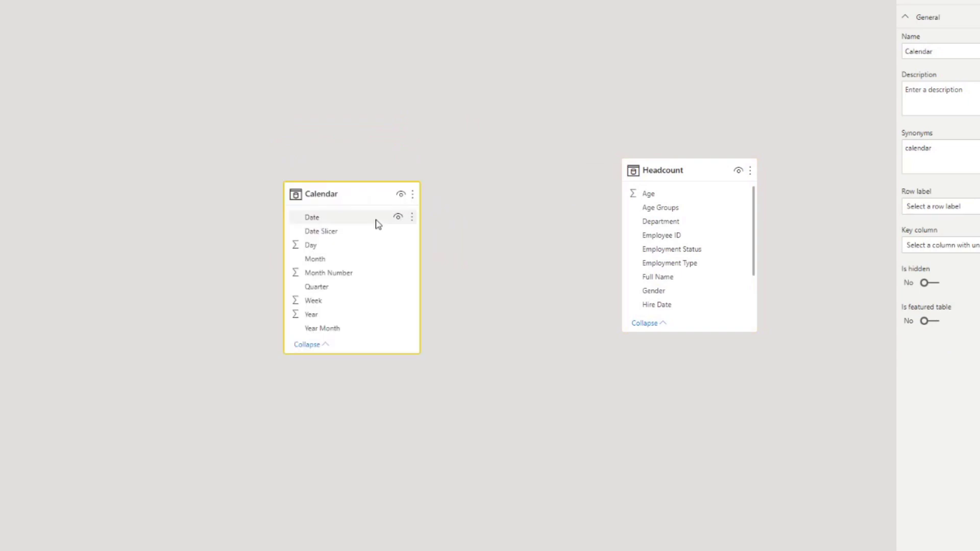
Relate the Calendar table's Date to both Termination Date and Hire Date in the Headcount table.
scroll(679, 271, down, 2)
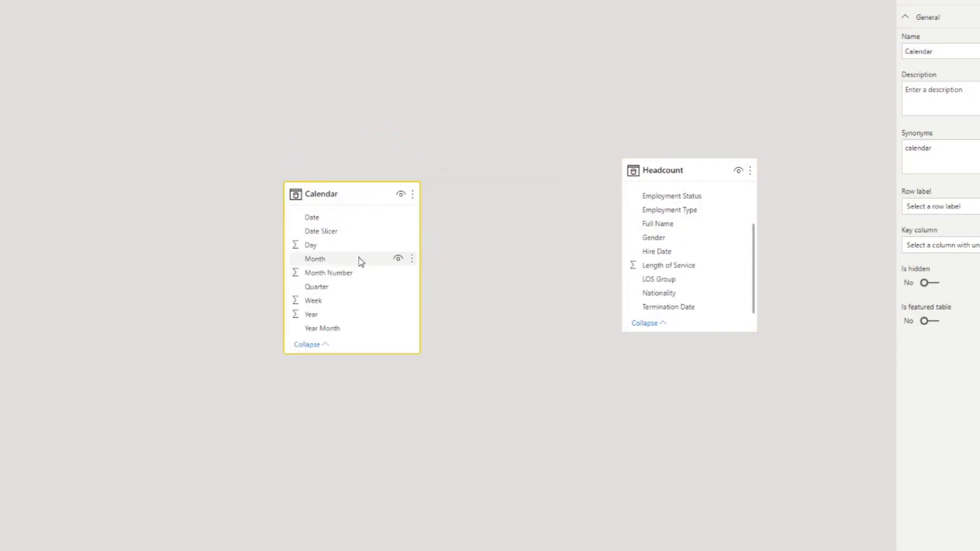
drag(321, 218, 705, 310)
drag(380, 223, 675, 258)
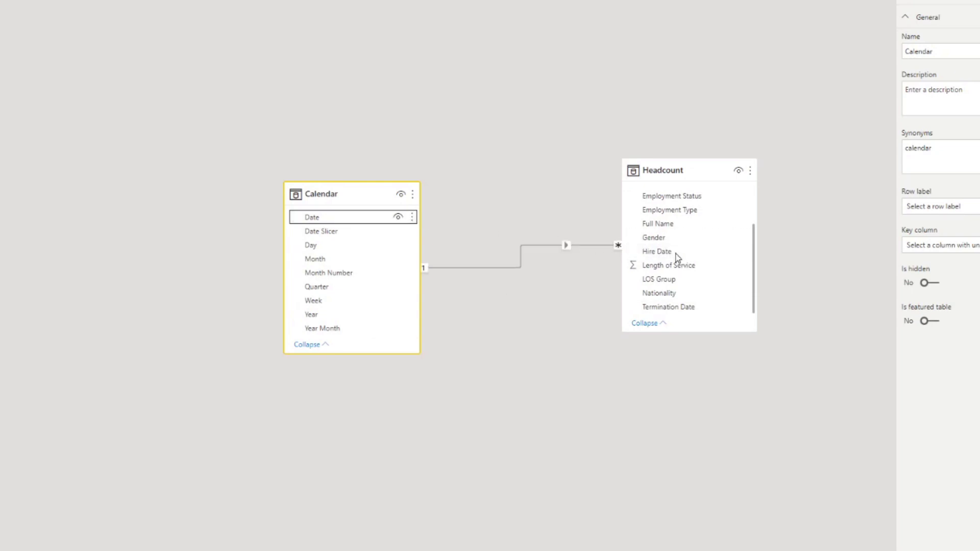
Make the relationship between Calendar Date and Headcount Termination Date inactive.
double_click(563, 239)
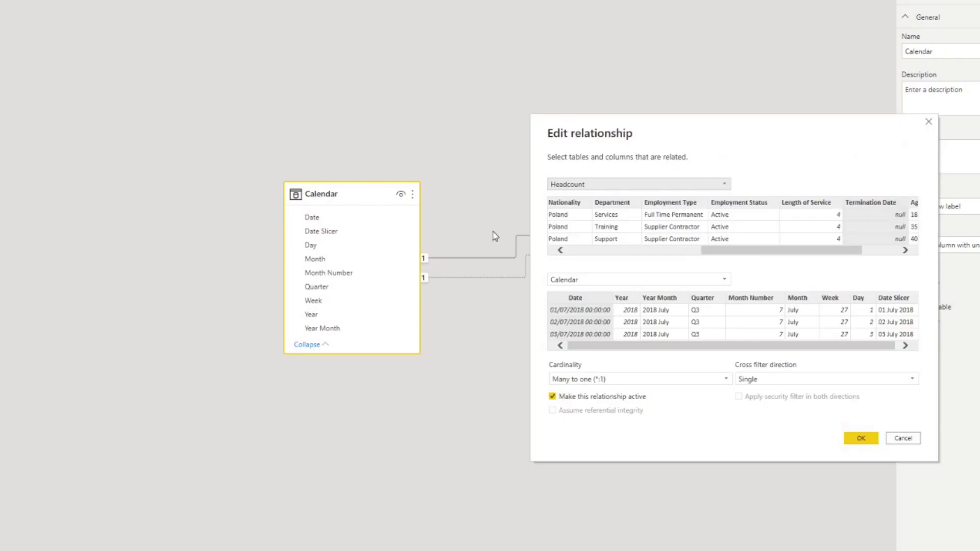
click(589, 400)
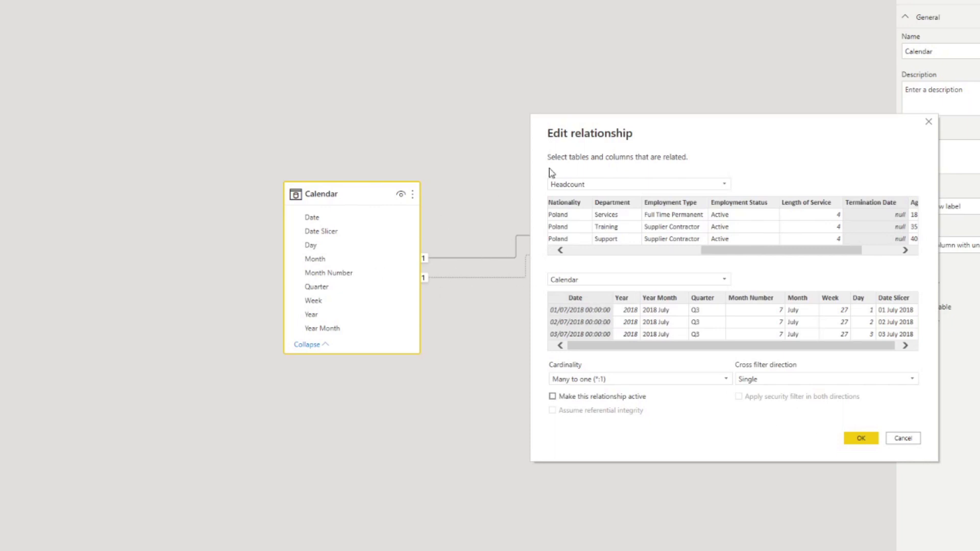
click(860, 438)
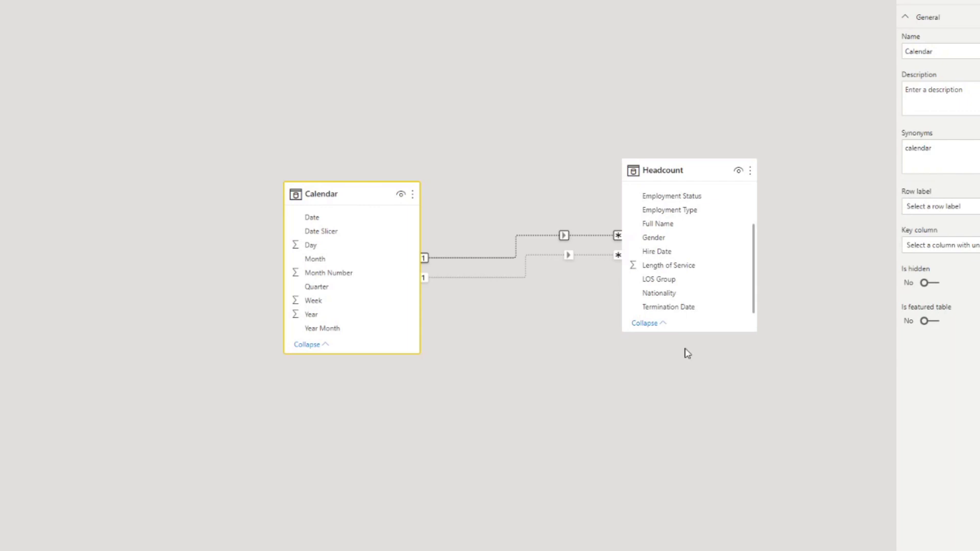
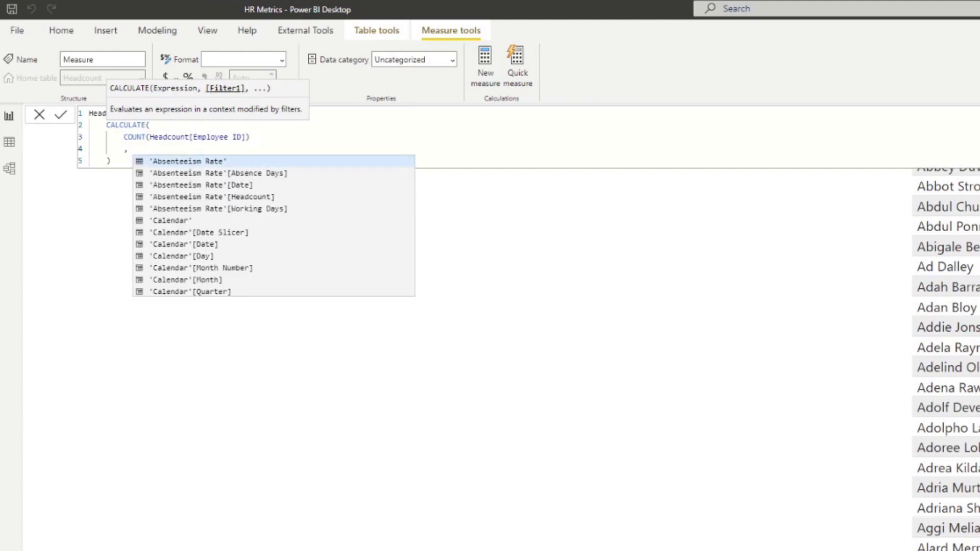
Add the filter Headcount[Hire Date] <= MAX('Calendar'[Date]) to the CALCULATE expression of the Headcount measure.
text(Hire)
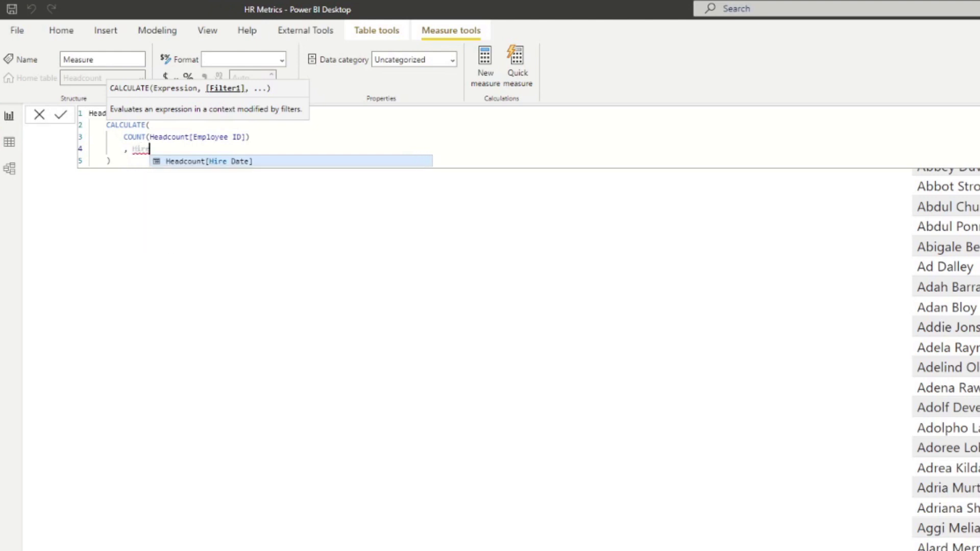
key(Tab)
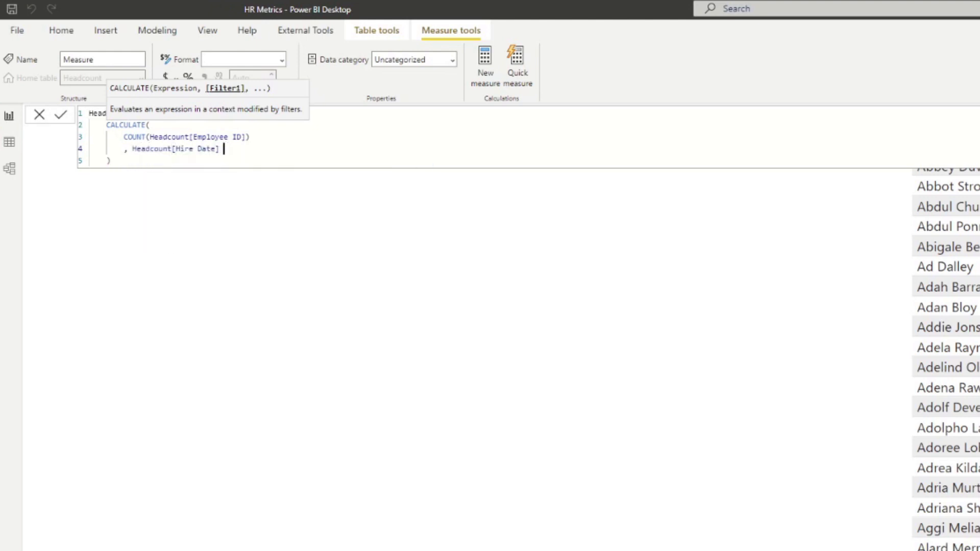
text(<= MAX(calend)
key(Down)
key(Down)
key(Down)
key(Down)
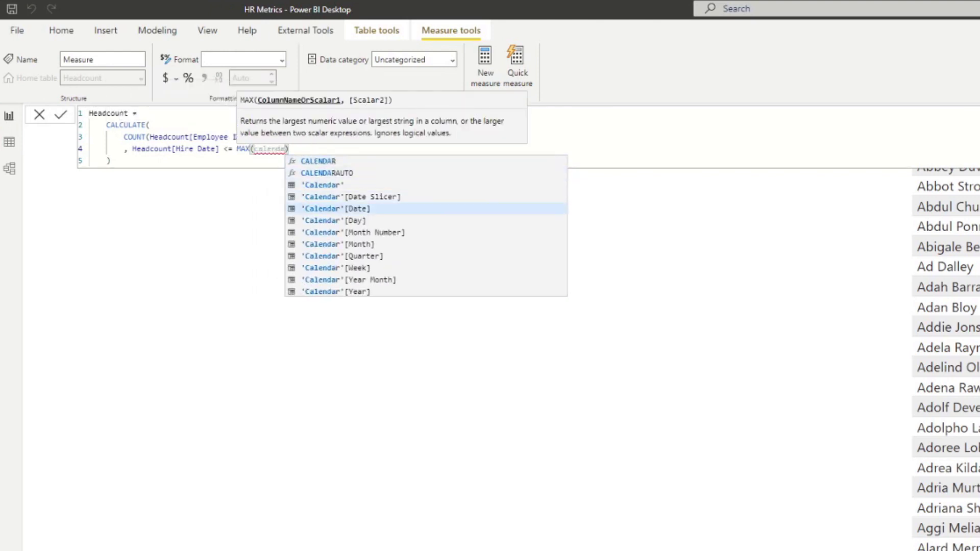
key(Tab)
key(Right)
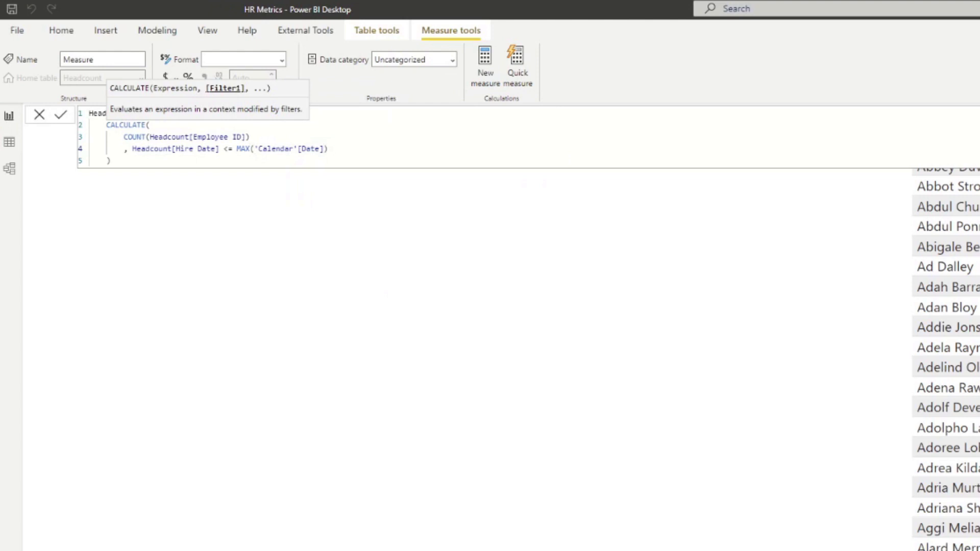
Extend the filter on a new line with && (Headcount[Termination Date] > MAX('Calendar'[Date])).
key(shift+Return)
text(&& )
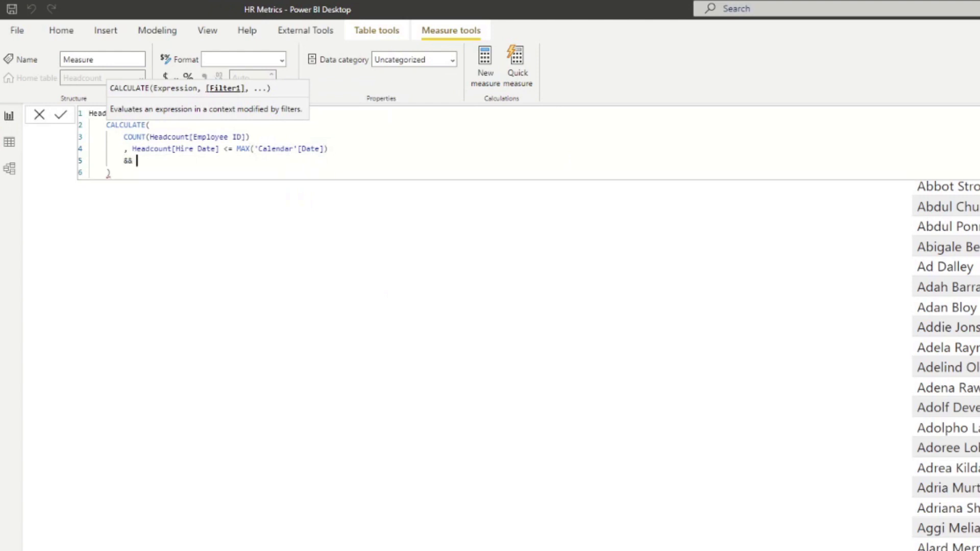
text(())
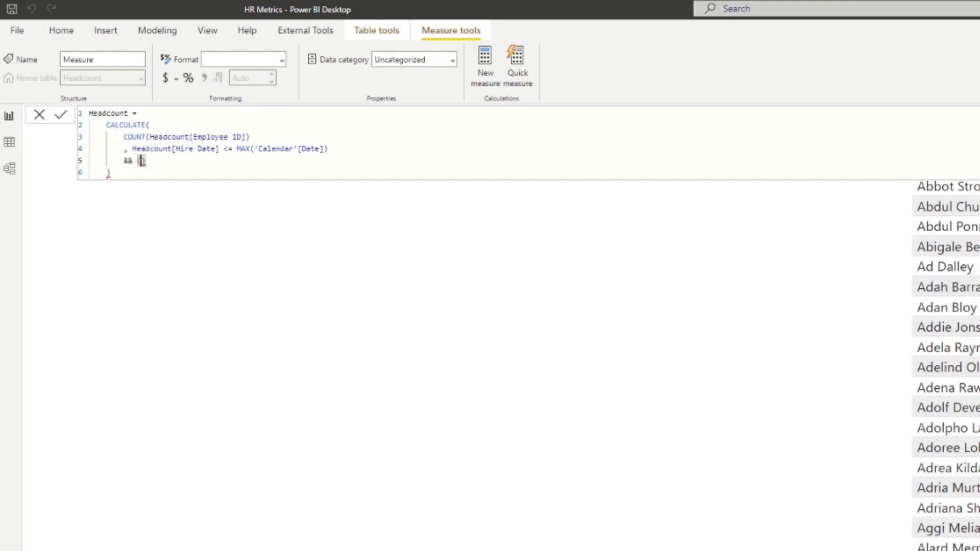
key(Left)
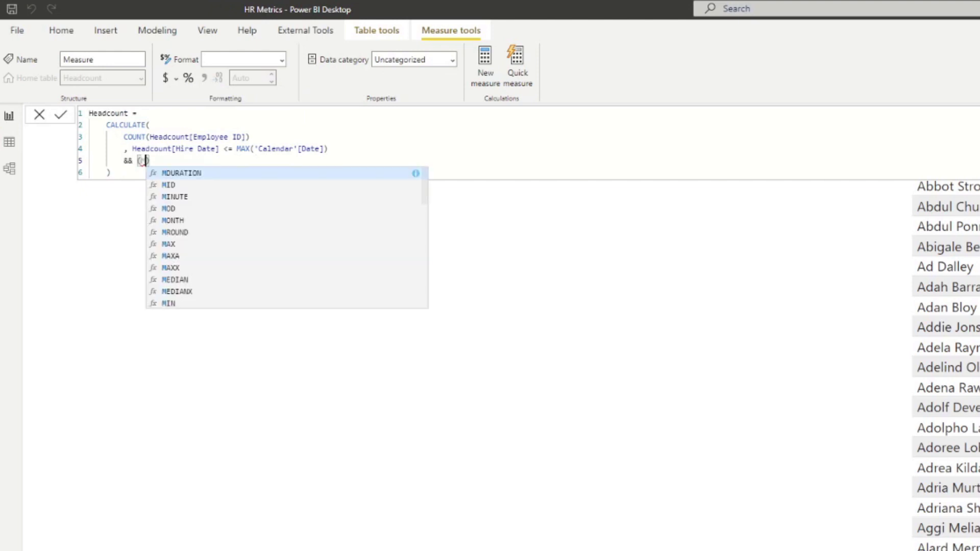
text(Termin)
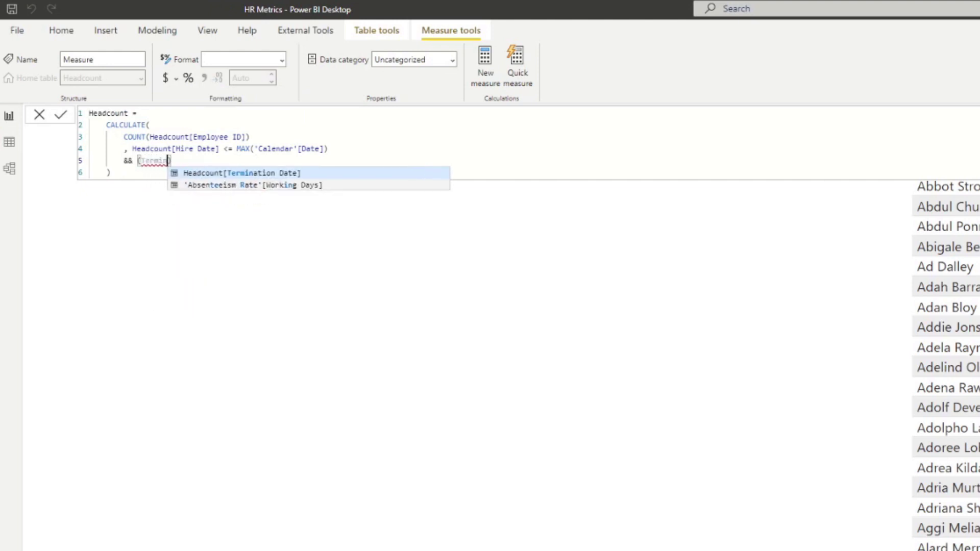
key(Tab)
text(>)
text( MAX()
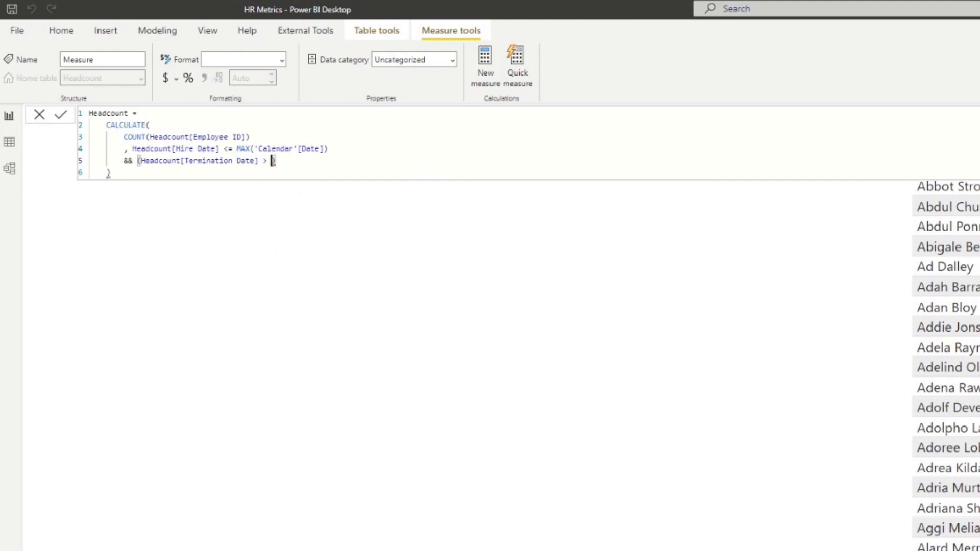
text('cal)
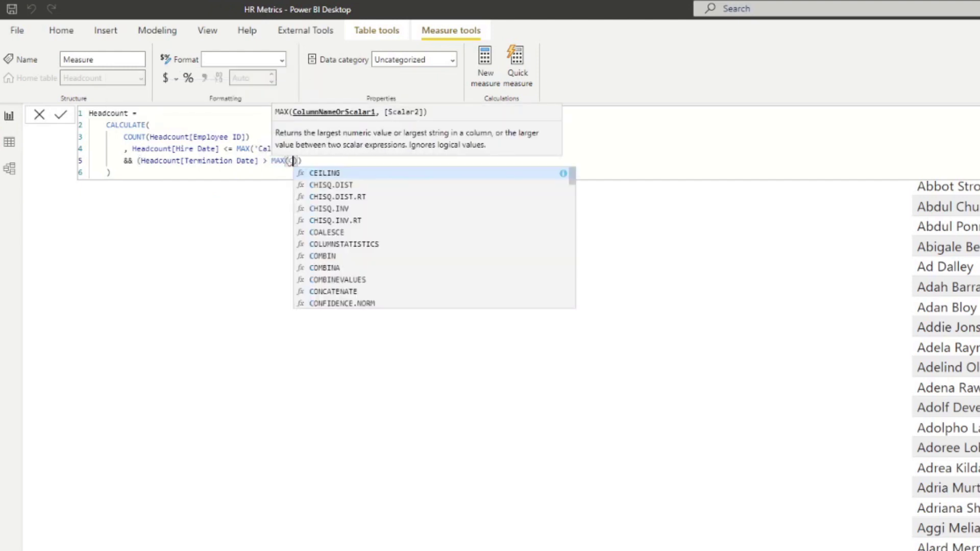
key(Down)
key(Down)
key(Down)
key(Tab)
key(Right)
Complete the Headcount measure's termination condition with || ISBLANK(Headcount[Termination Date]) and commit the formula.
text(|| T)
key(BackSpace)
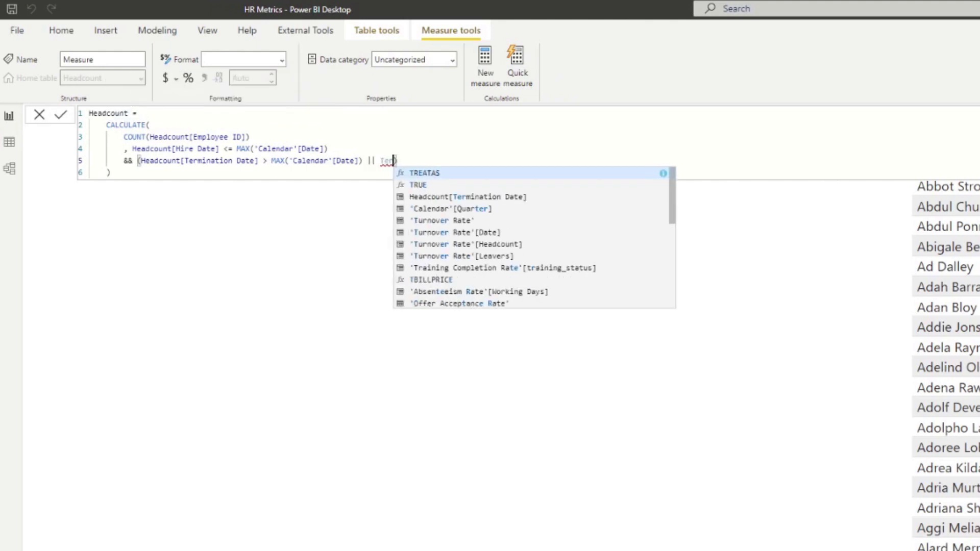
text(ISBLA)
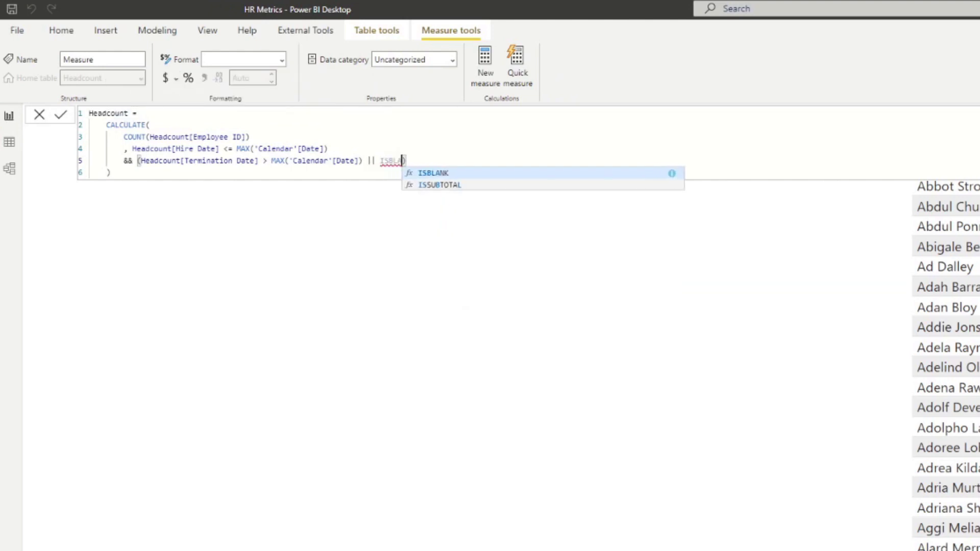
key(Tab)
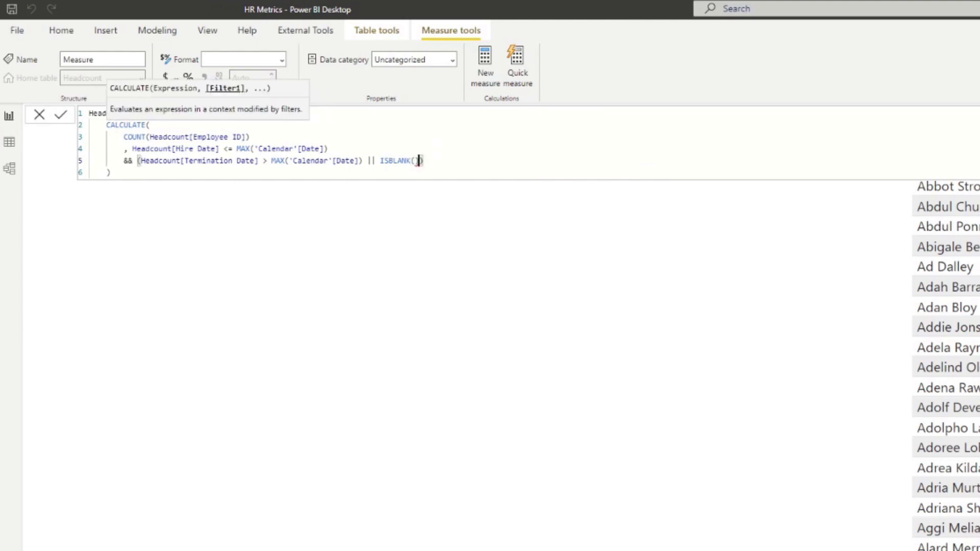
text(Termina)
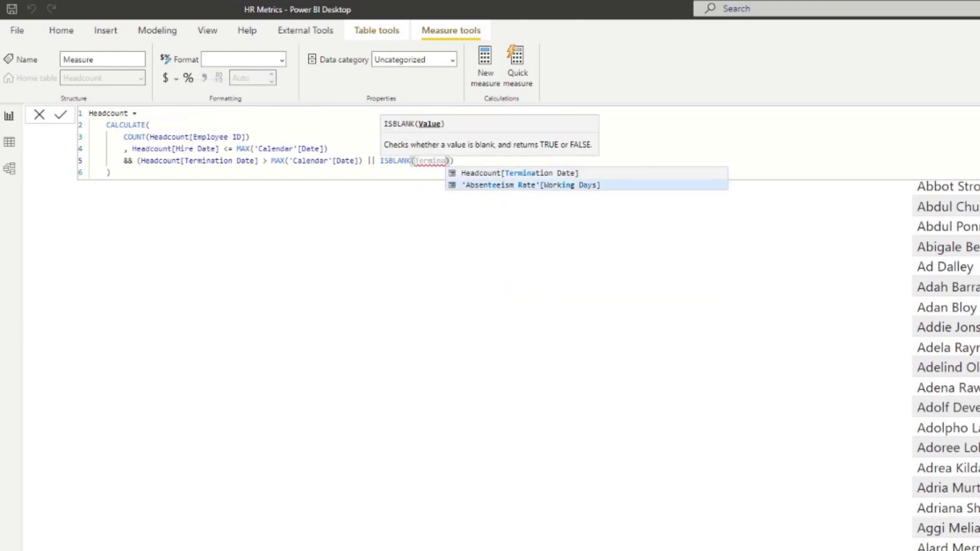
key(Tab)
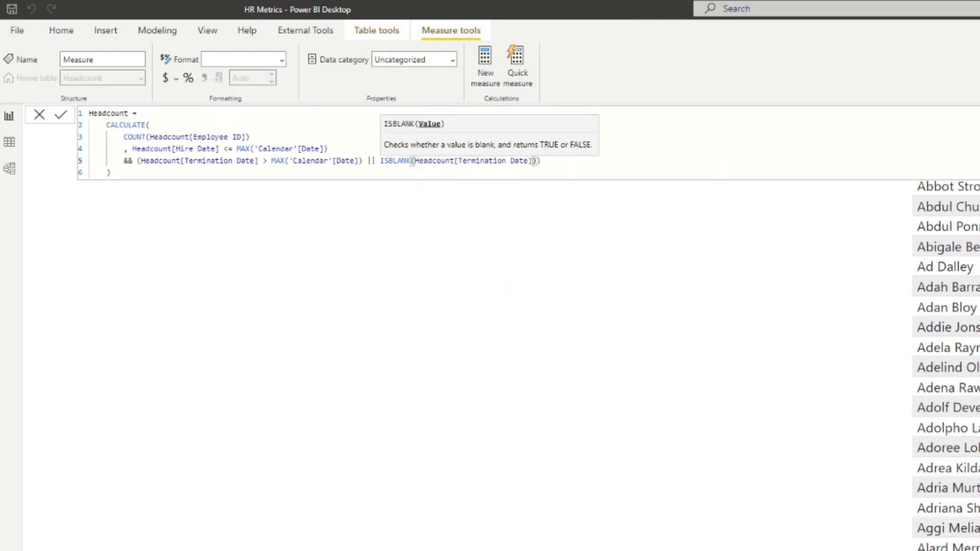
click(704, 165)
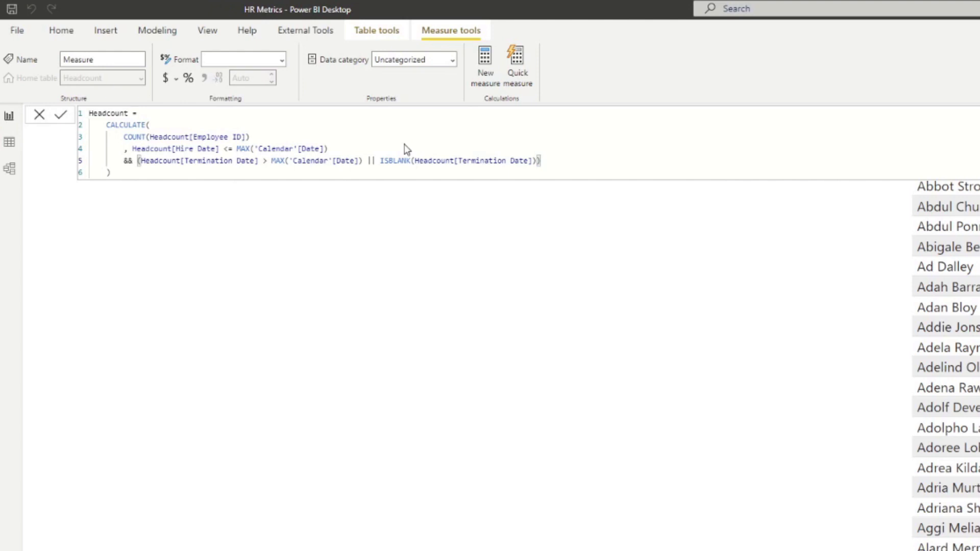
key(Return)
click(574, 388)
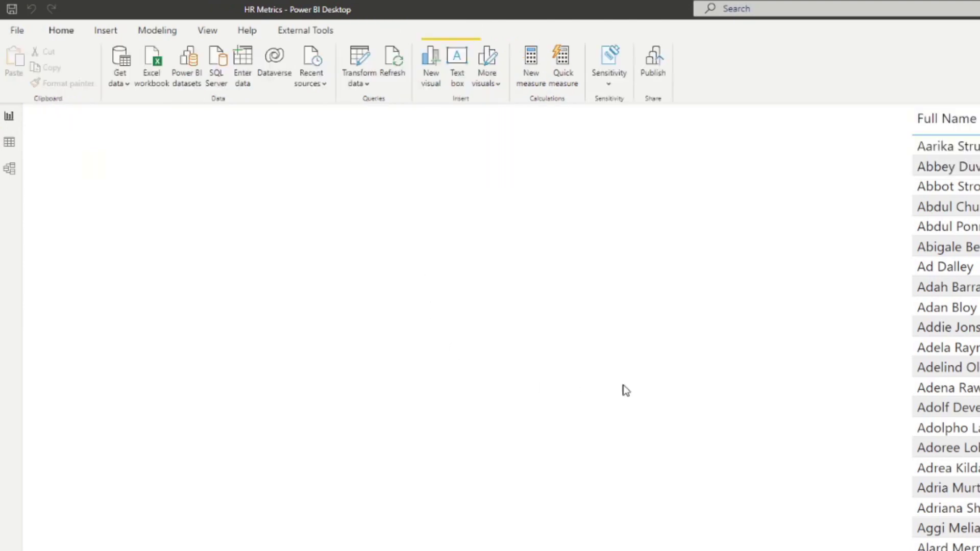
Show the Headcount measure as a card, shrunk to a short box in the upper part of the empty canvas area.
drag(934, 334, 252, 266)
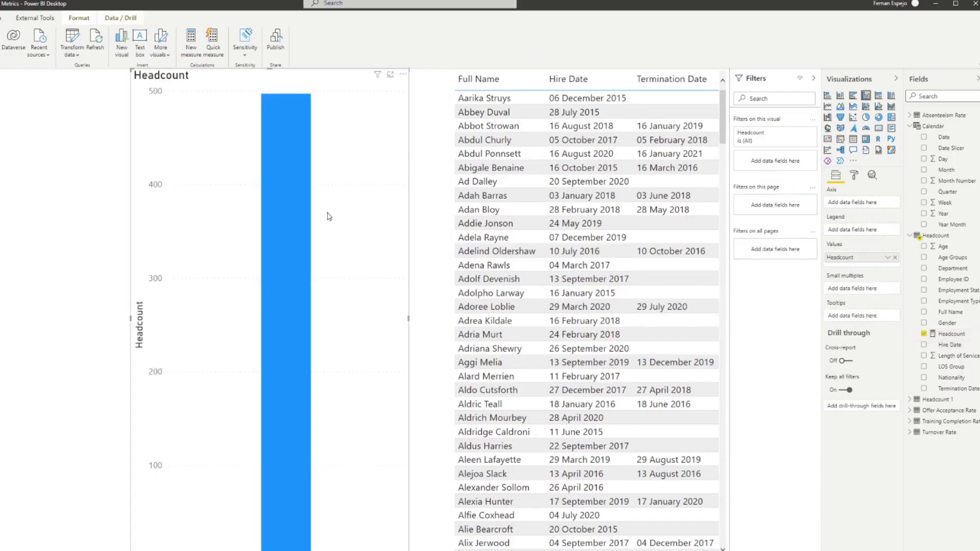
click(878, 128)
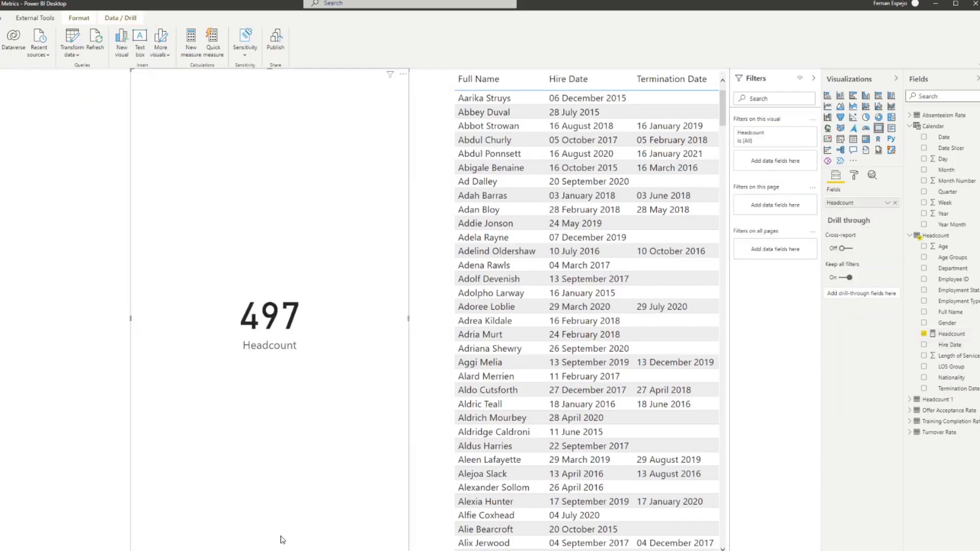
drag(407, 549, 338, 179)
drag(286, 128, 345, 181)
click(259, 275)
click(288, 222)
click(334, 314)
click(318, 203)
click(316, 294)
click(315, 191)
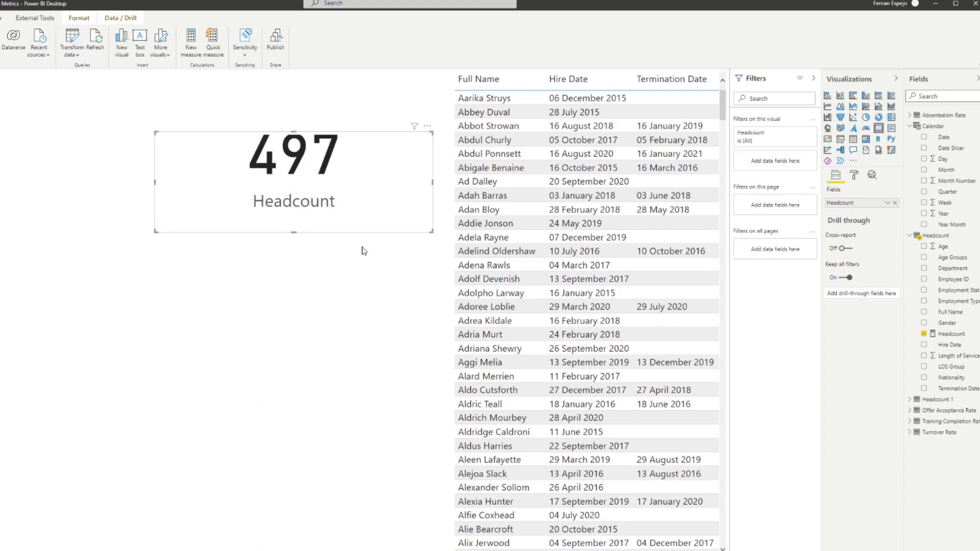
click(308, 331)
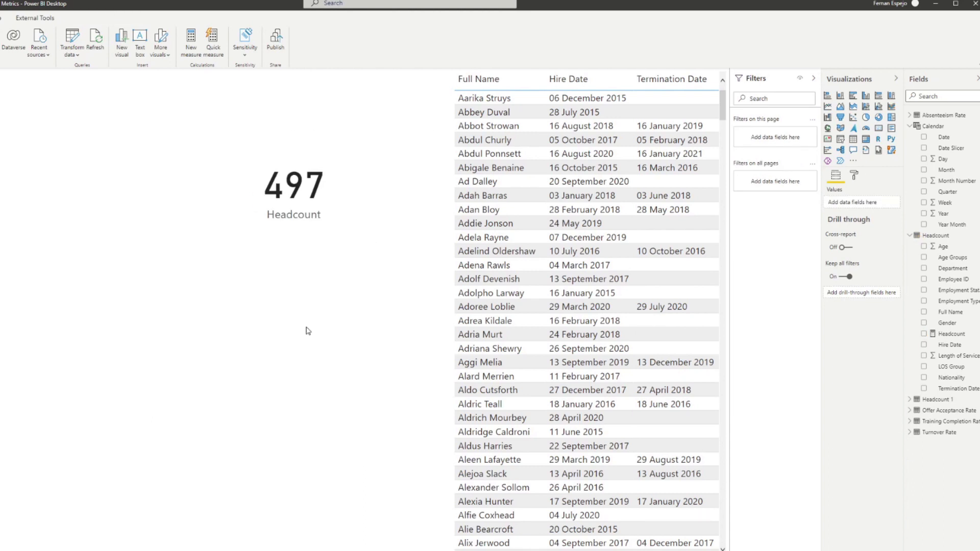
Build a narrow table of Calendar Year Month and the Headcount measure beneath the card, moving the card up to make room.
click(924, 225)
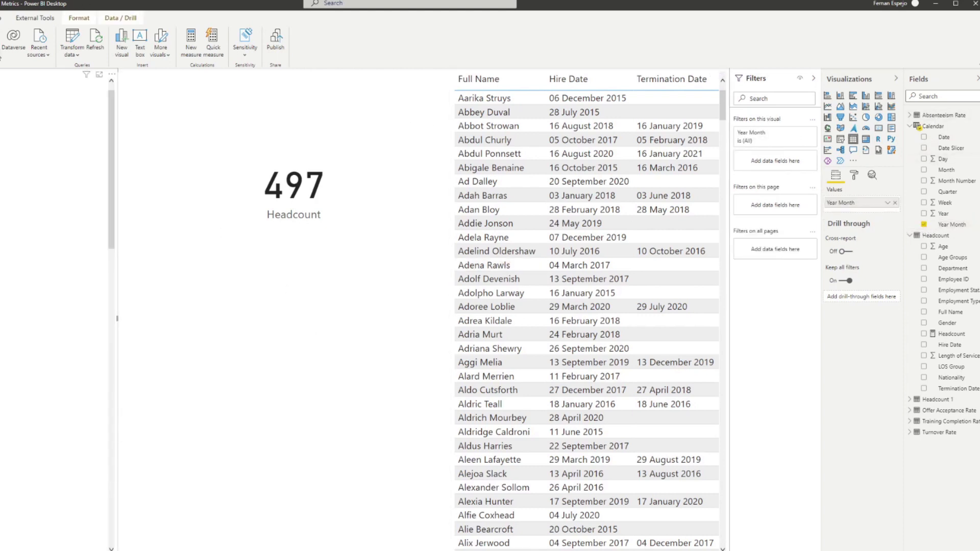
drag(212, 311, 351, 329)
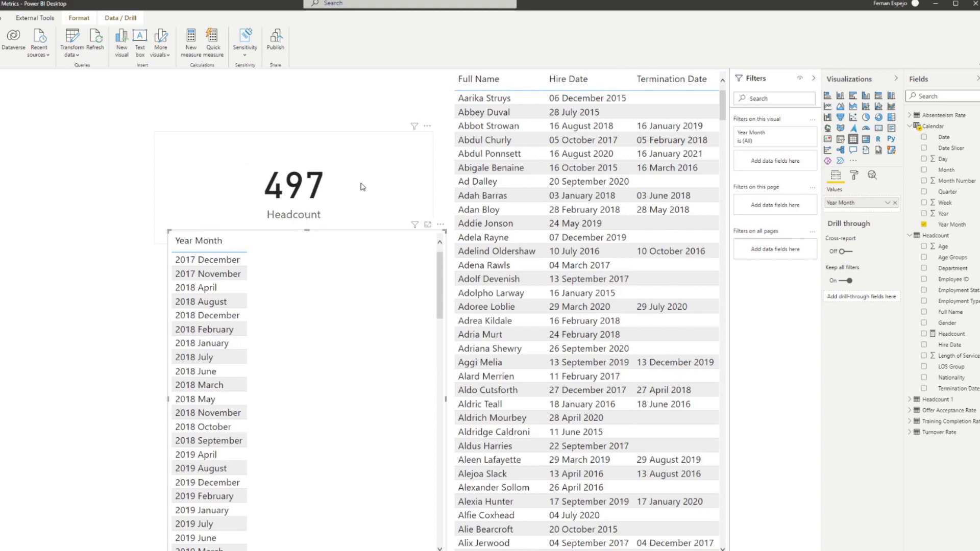
drag(358, 182, 361, 158)
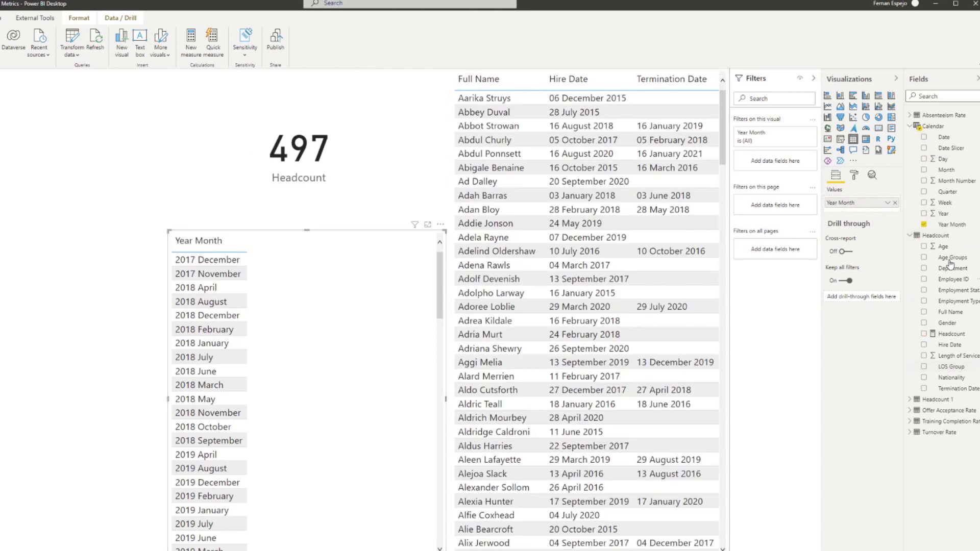
drag(949, 334, 390, 362)
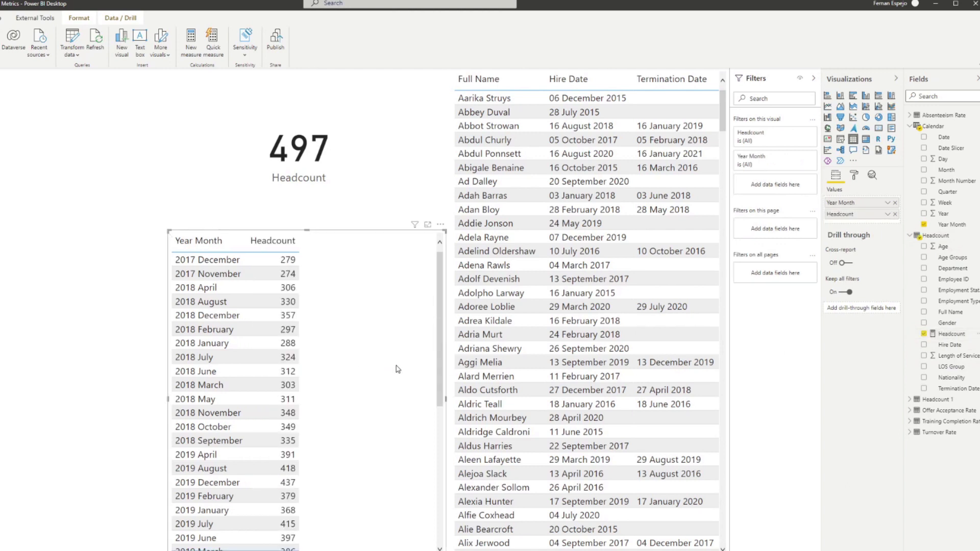
scroll(317, 378, down, 3)
scroll(317, 378, up, 3)
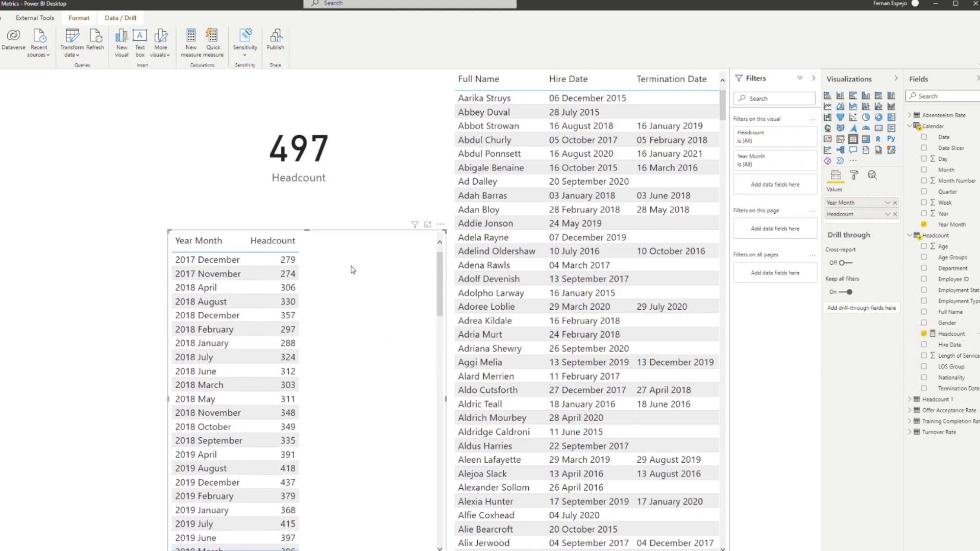
drag(350, 269, 327, 269)
drag(412, 398, 359, 400)
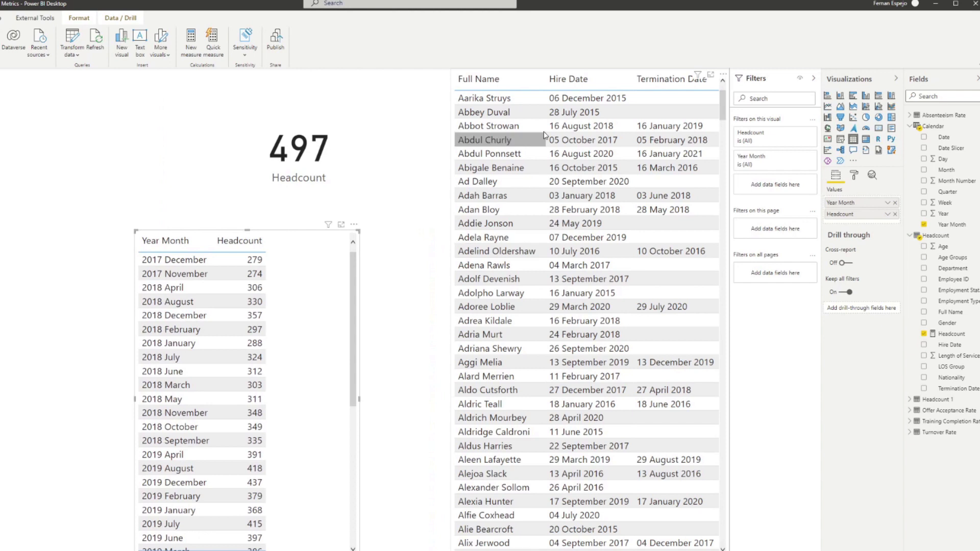
Sort the employee table by Hire Date ascending, widen it and add the Headcount measure as a column.
click(569, 79)
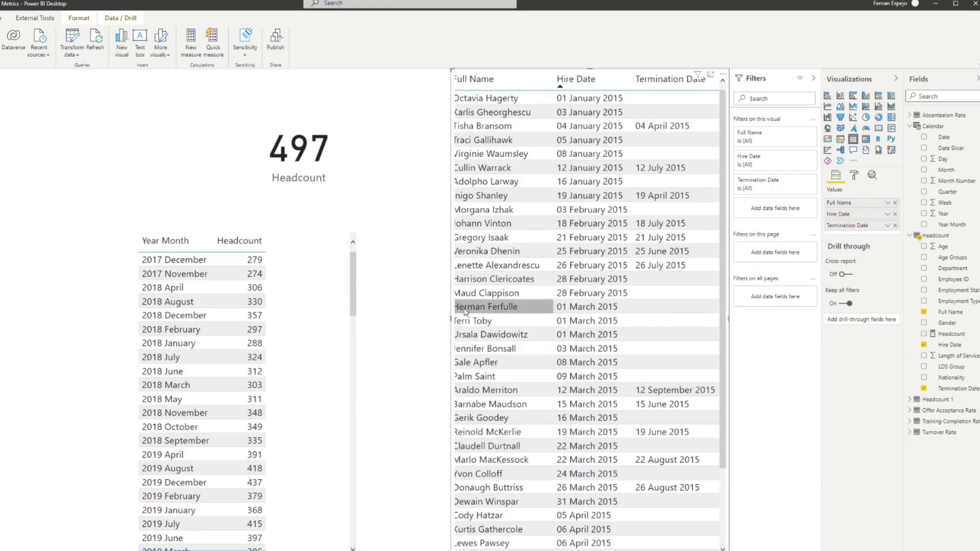
drag(448, 325, 377, 339)
drag(951, 335, 699, 312)
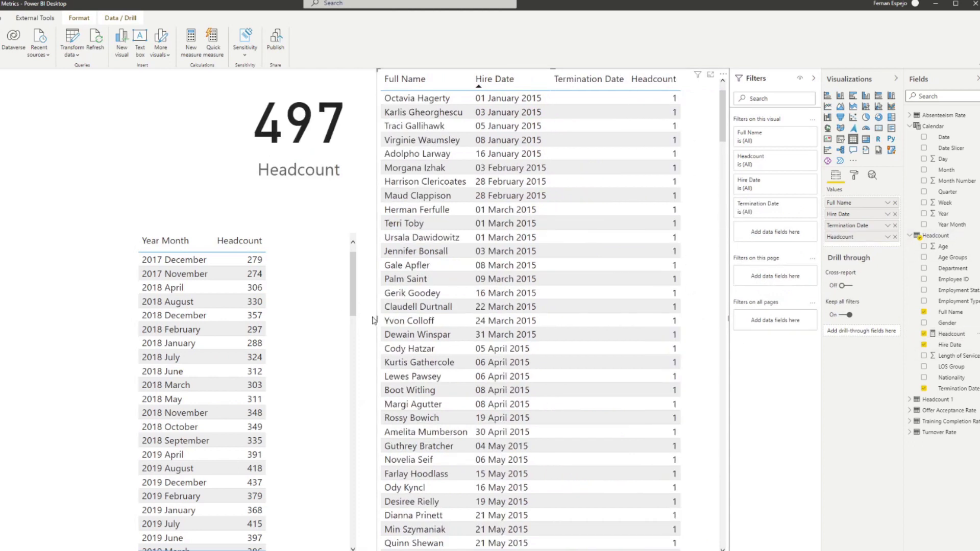
drag(376, 320, 402, 320)
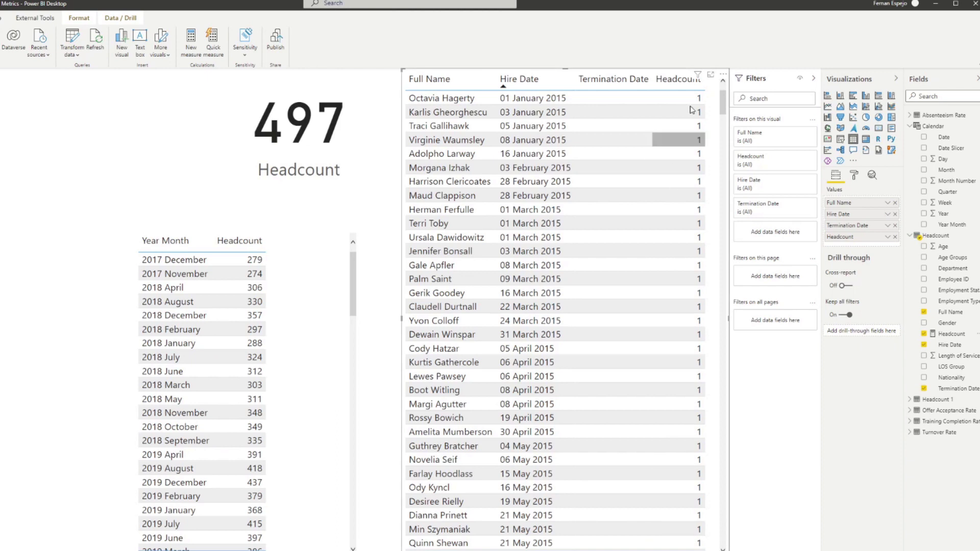
Filter the page by 2017 December from the Year Month table and examine the employees listed with their hire and termination dates.
scroll(684, 546, down, 10)
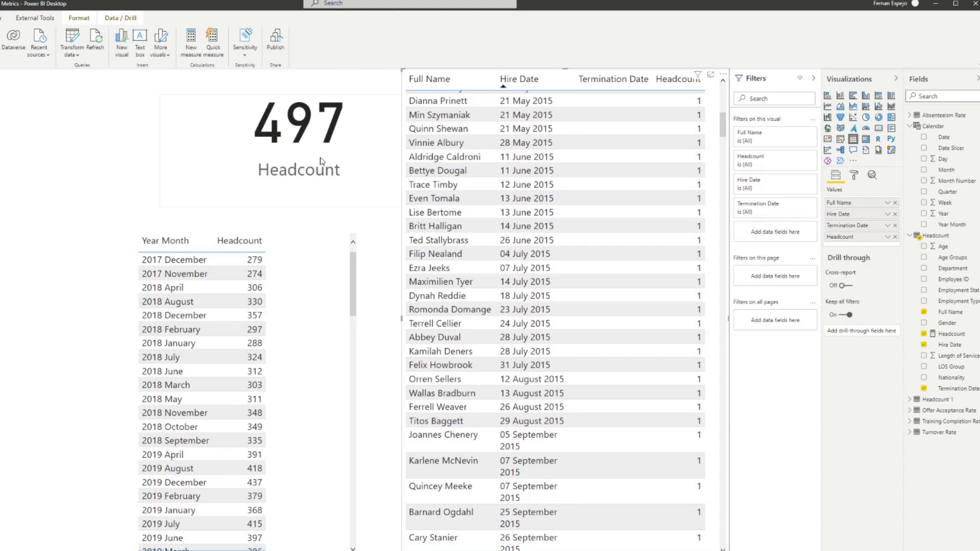
drag(279, 326, 300, 327)
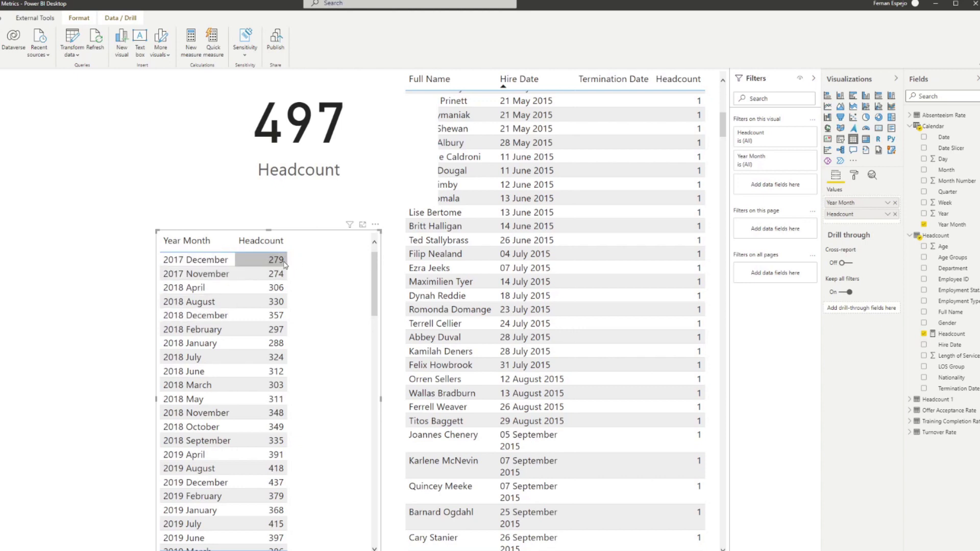
click(213, 261)
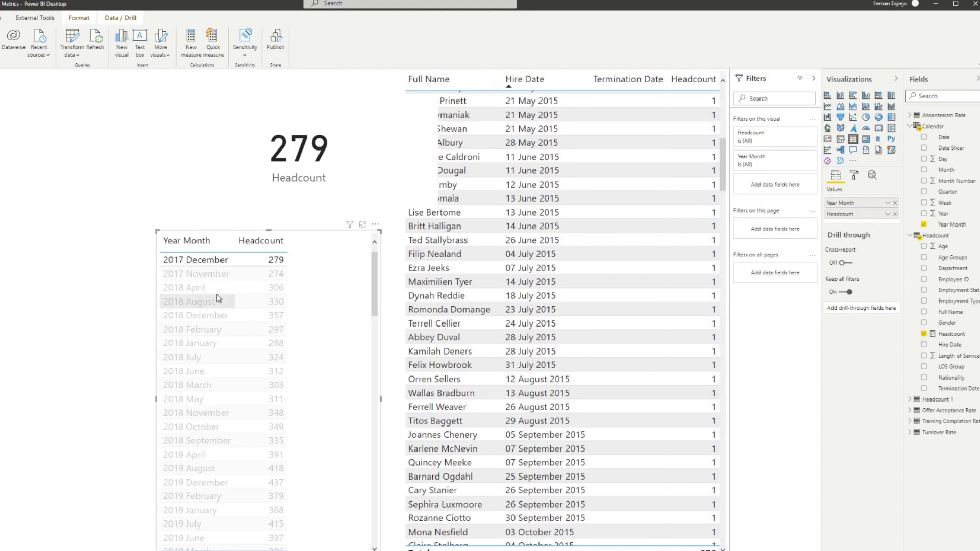
drag(286, 177, 256, 191)
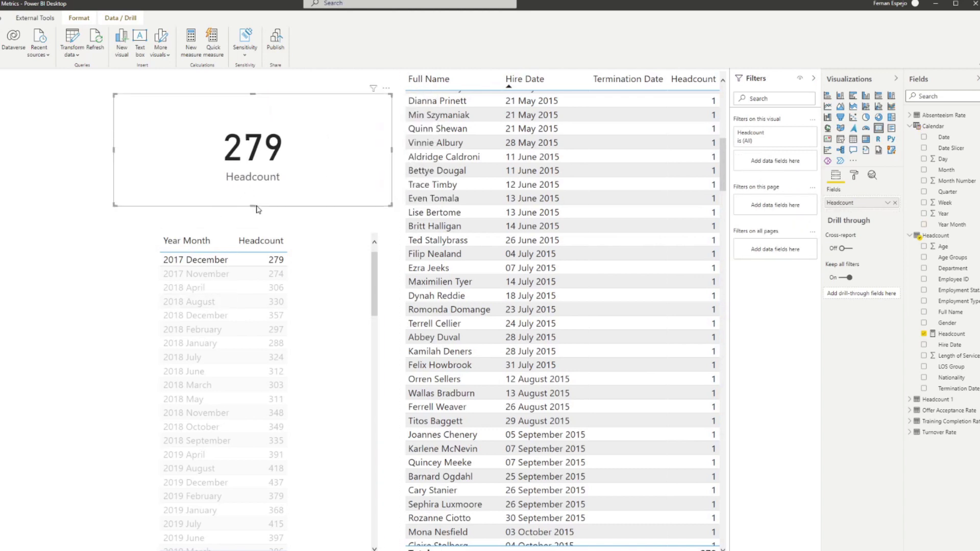
scroll(623, 314, up, 10)
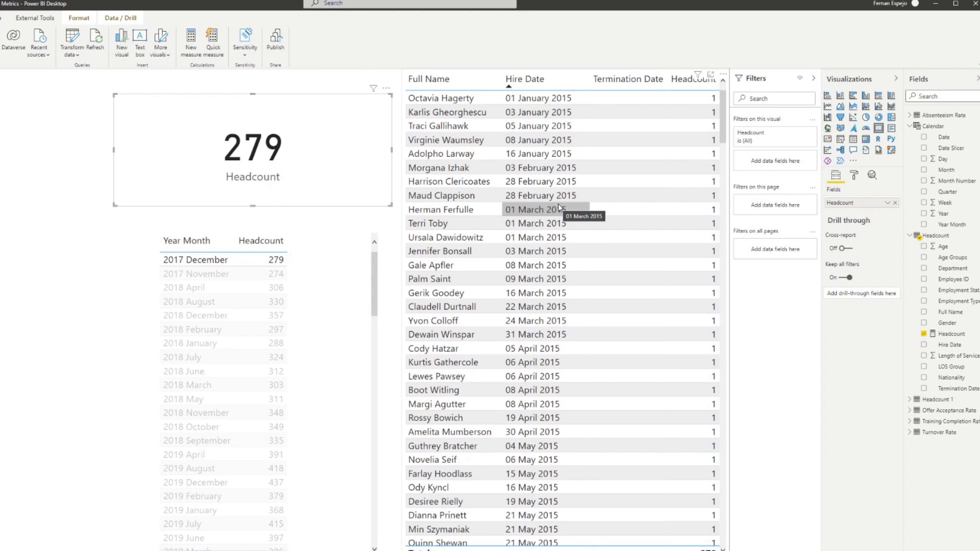
scroll(559, 207, down, 20)
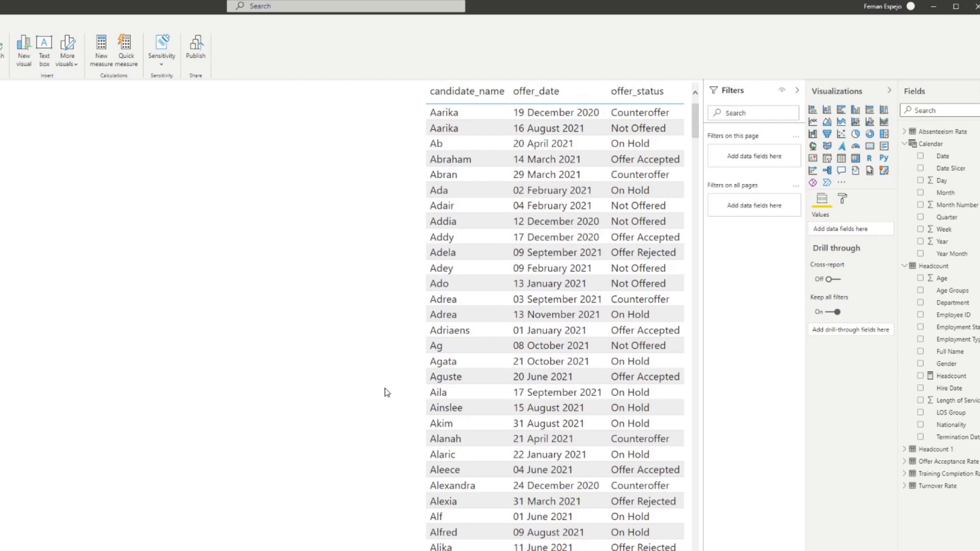
Create a card showing the count of application_id from the Offer Acceptance Rate table, reduced in size beside the candidate table.
click(689, 128)
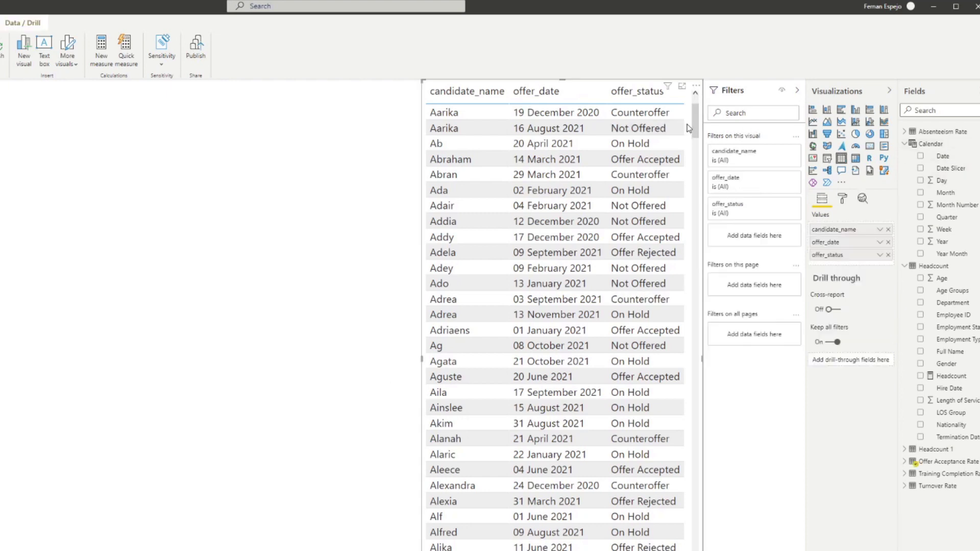
click(905, 266)
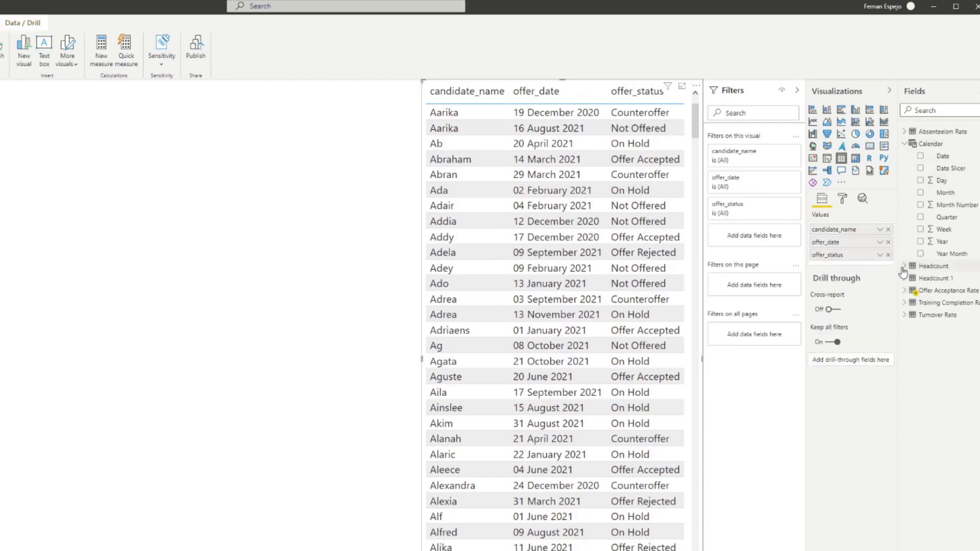
click(905, 291)
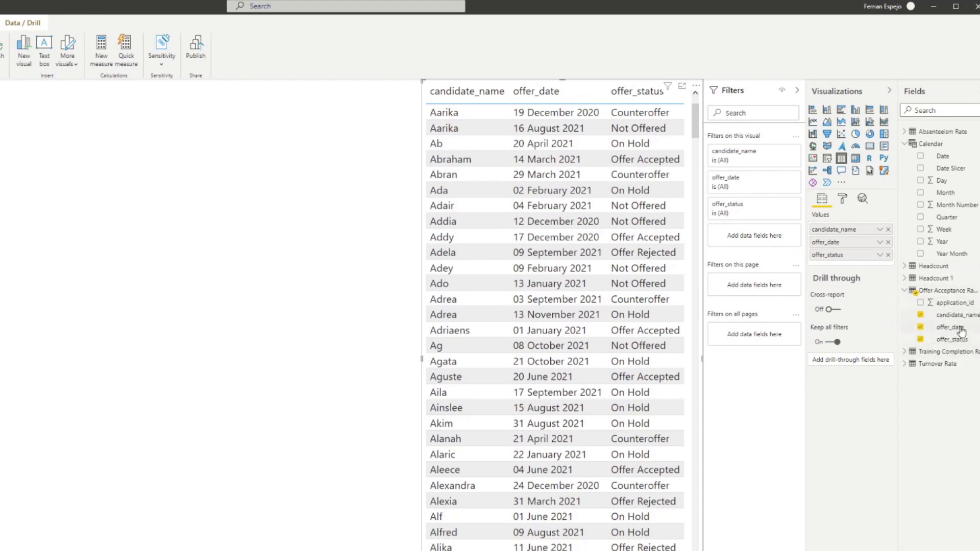
drag(954, 303, 204, 171)
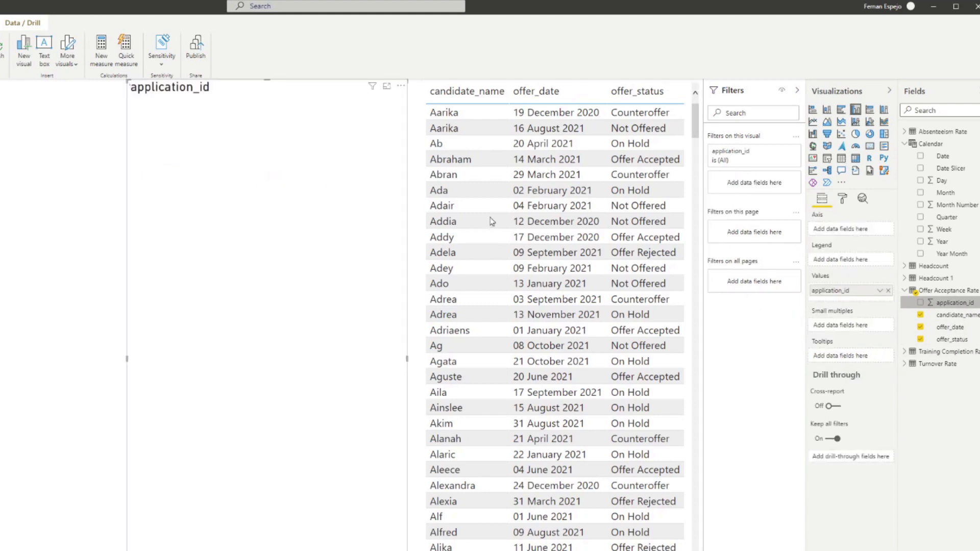
click(869, 146)
drag(267, 549, 377, 240)
click(879, 230)
click(916, 327)
drag(276, 184, 265, 217)
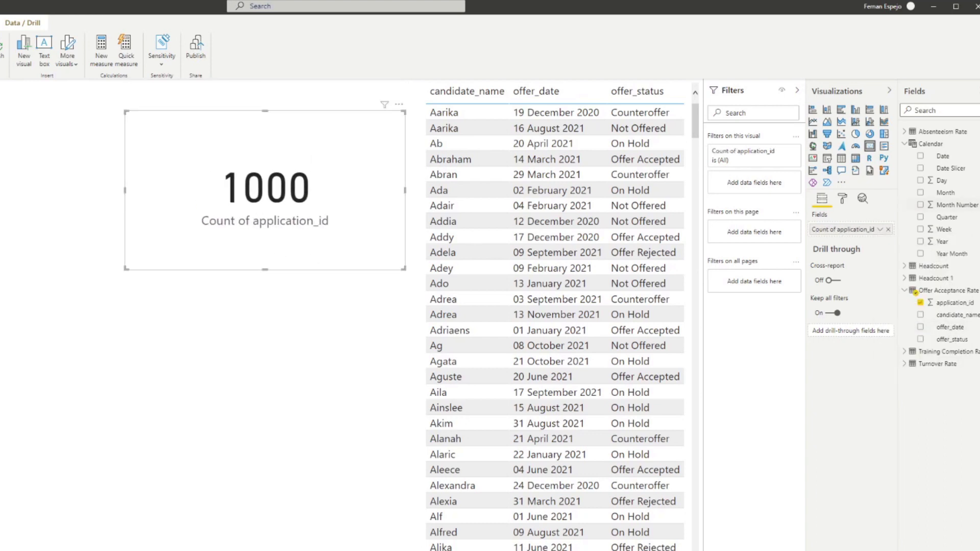
Filter the application count card by offer_status to Offer Accepted and nudge it slightly on the canvas.
drag(949, 339, 763, 162)
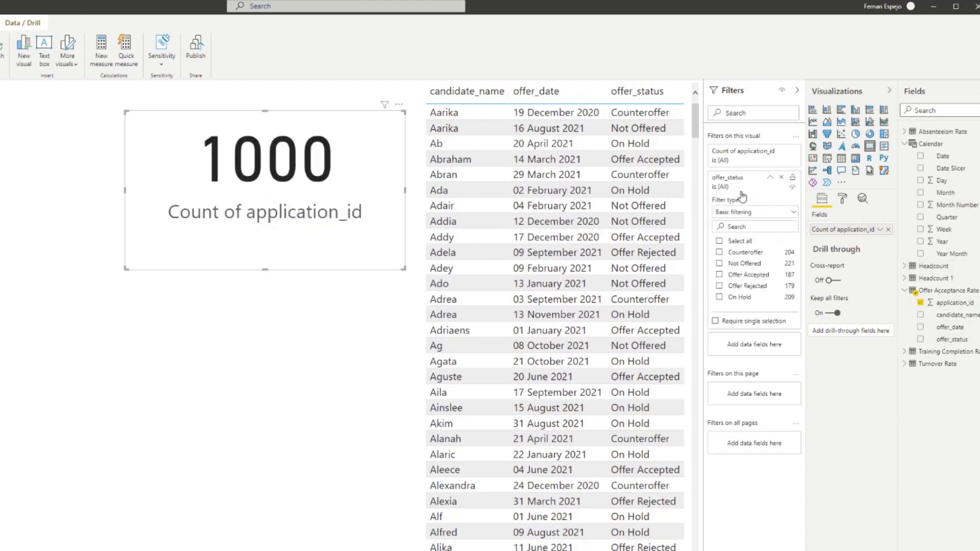
click(756, 275)
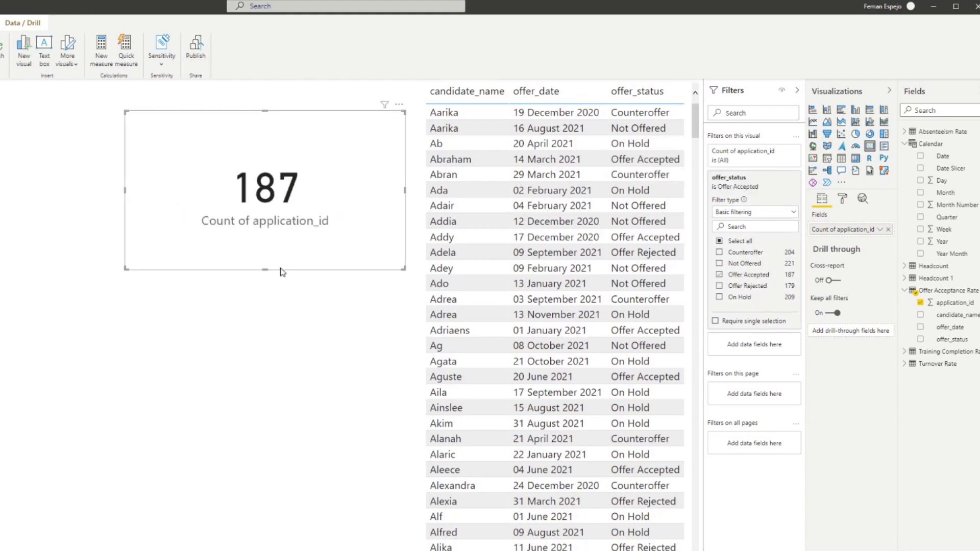
drag(275, 265, 271, 213)
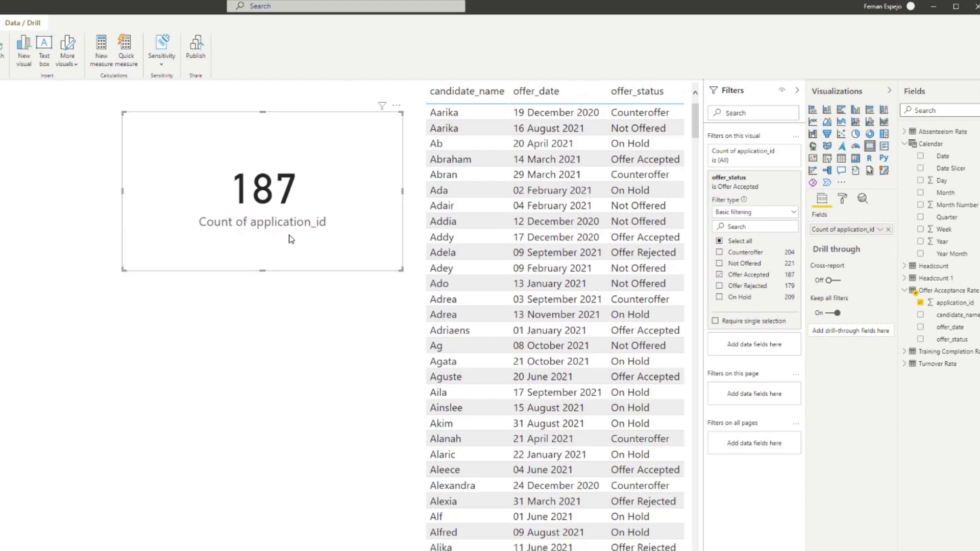
click(280, 291)
click(317, 245)
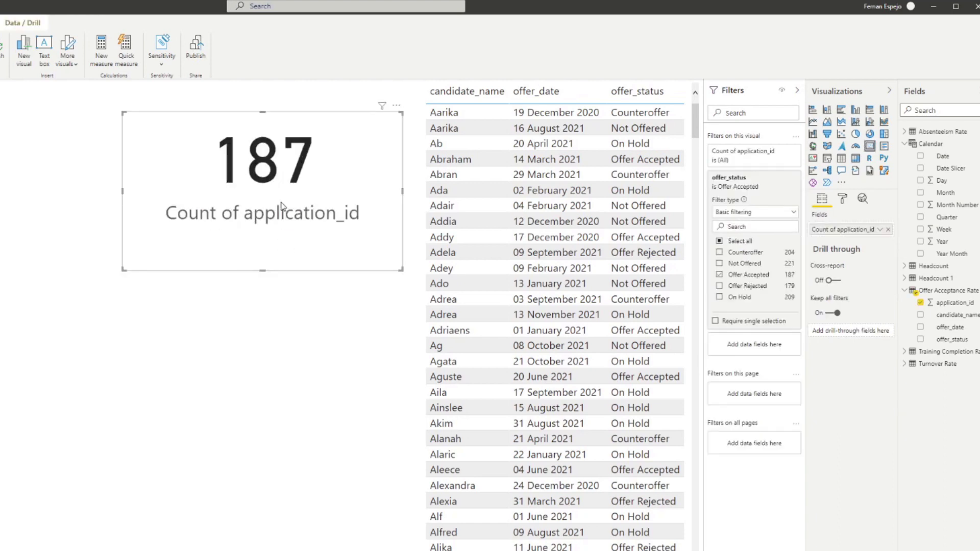
Create a second card below the first one showing the count of application_id from the Offer Acceptance Rate table.
click(334, 367)
click(305, 231)
click(299, 324)
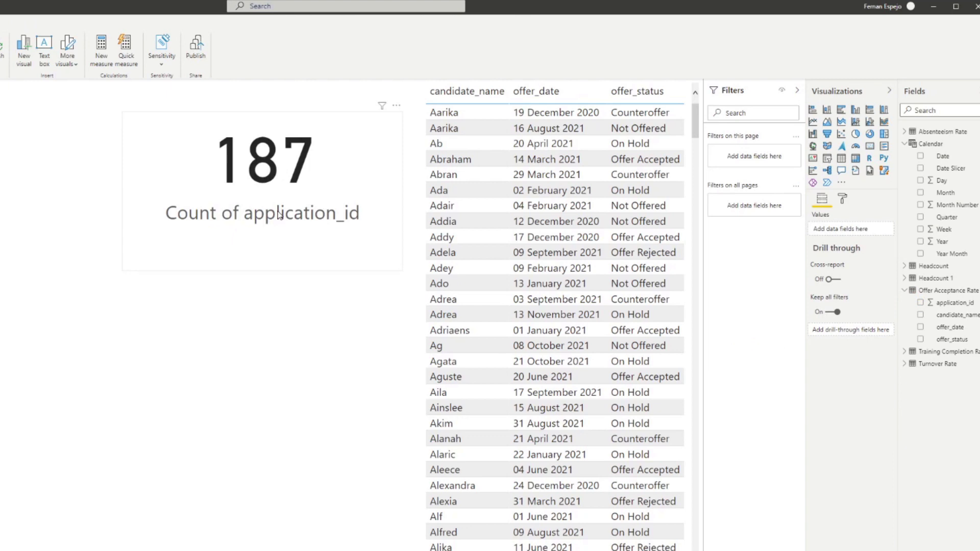
click(871, 149)
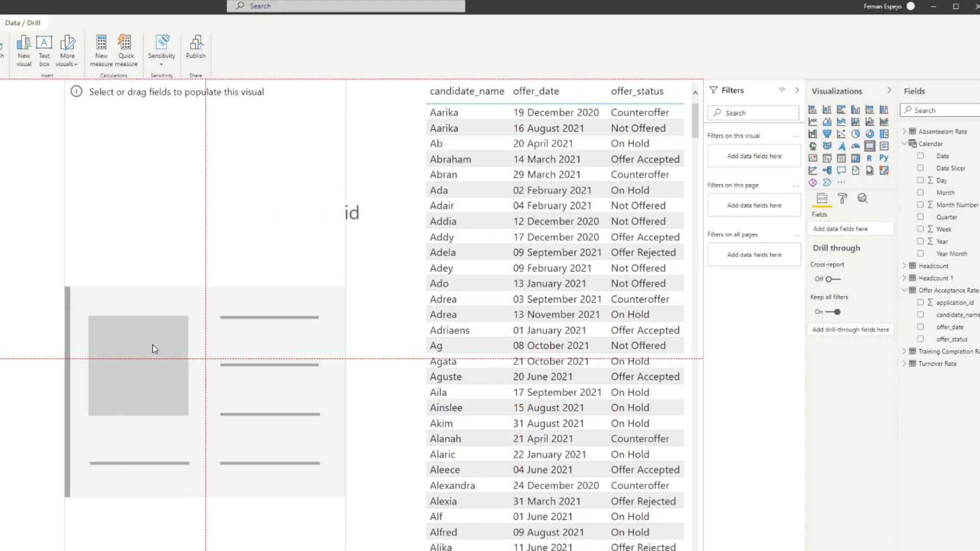
drag(254, 80, 218, 487)
drag(223, 535, 234, 331)
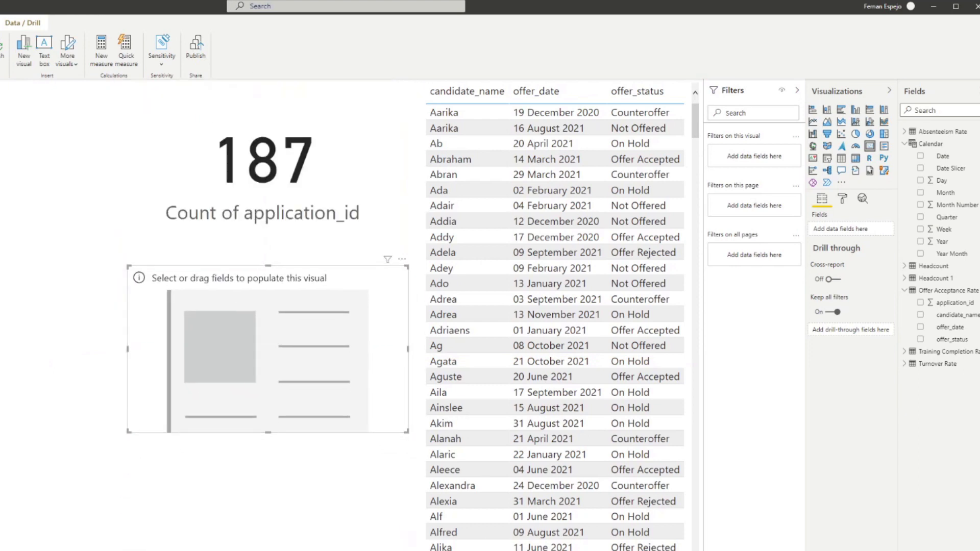
drag(951, 303, 379, 379)
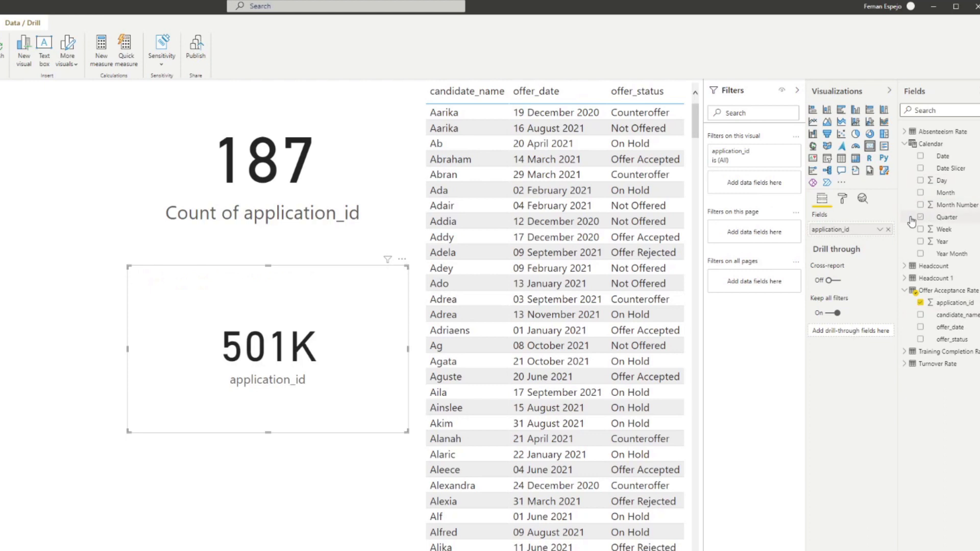
click(880, 230)
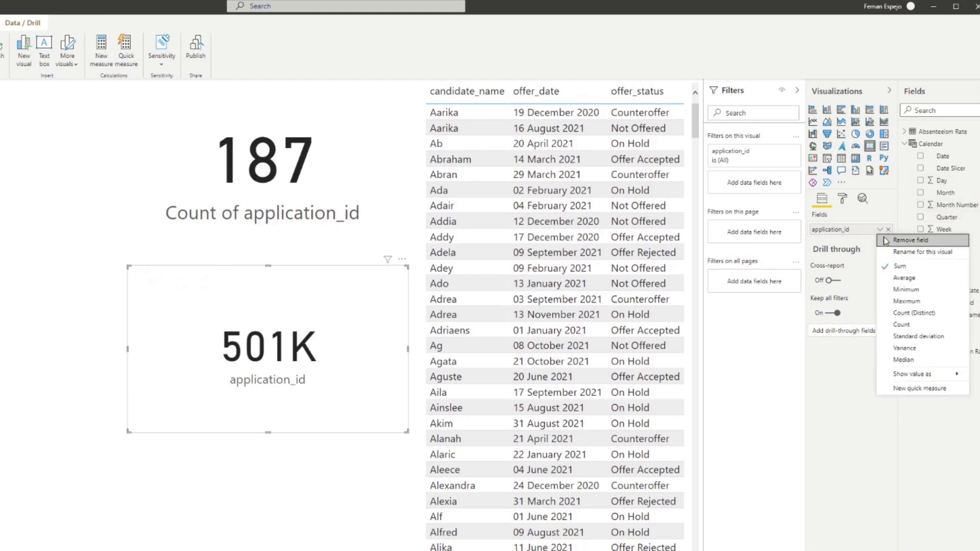
click(901, 324)
Filter the second card by offer_status, excluding Offer Accepted and Not Offered.
drag(951, 339, 753, 188)
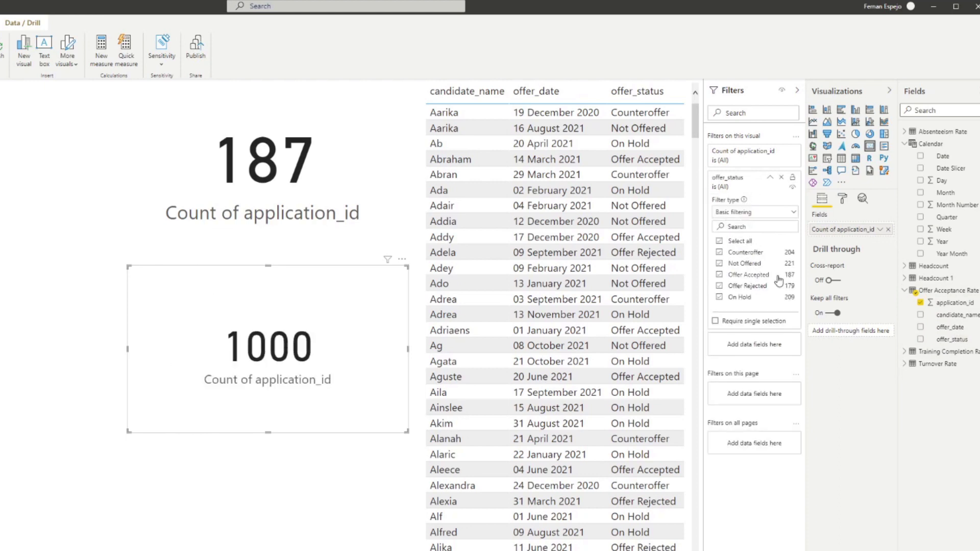
click(755, 279)
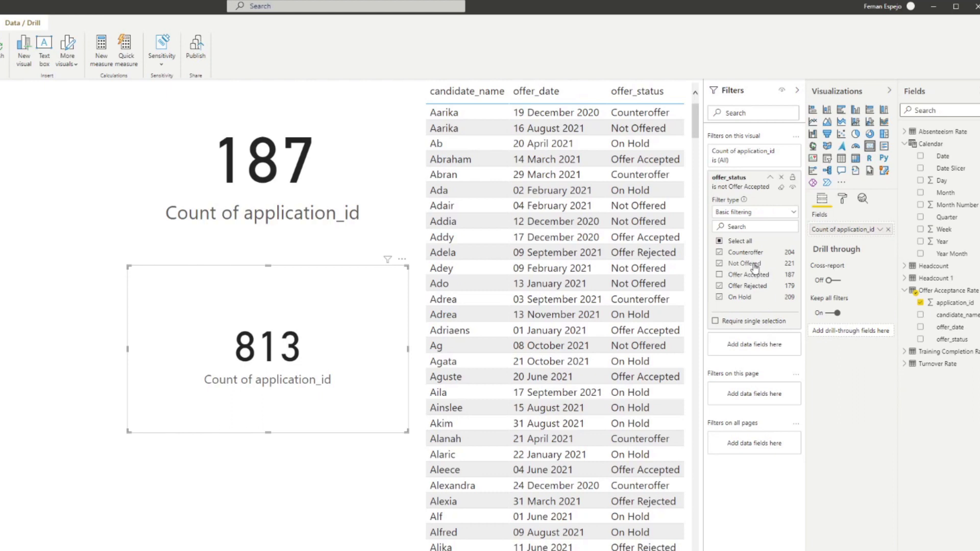
click(720, 263)
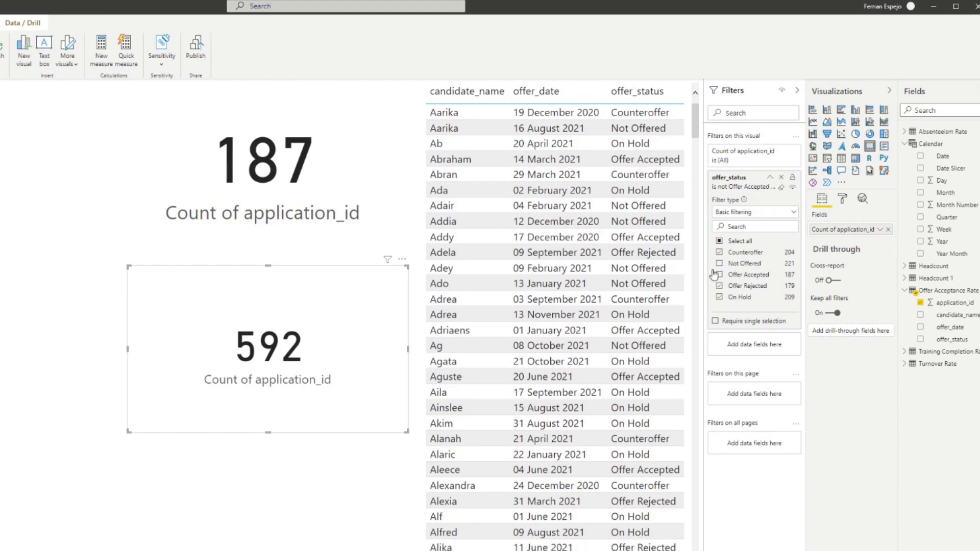
Copy the accepted-offers card's formatting onto the second application count card.
click(281, 223)
click(260, 346)
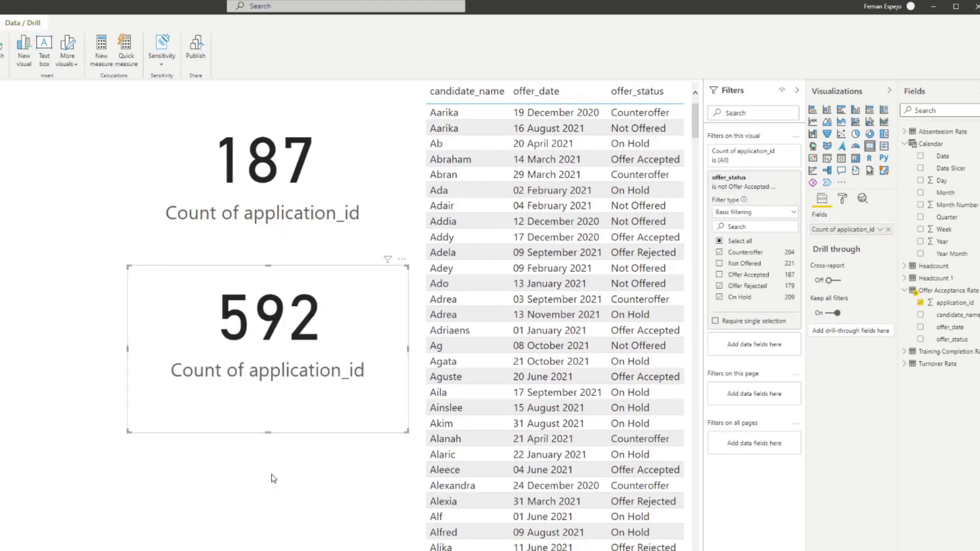
click(271, 477)
click(286, 172)
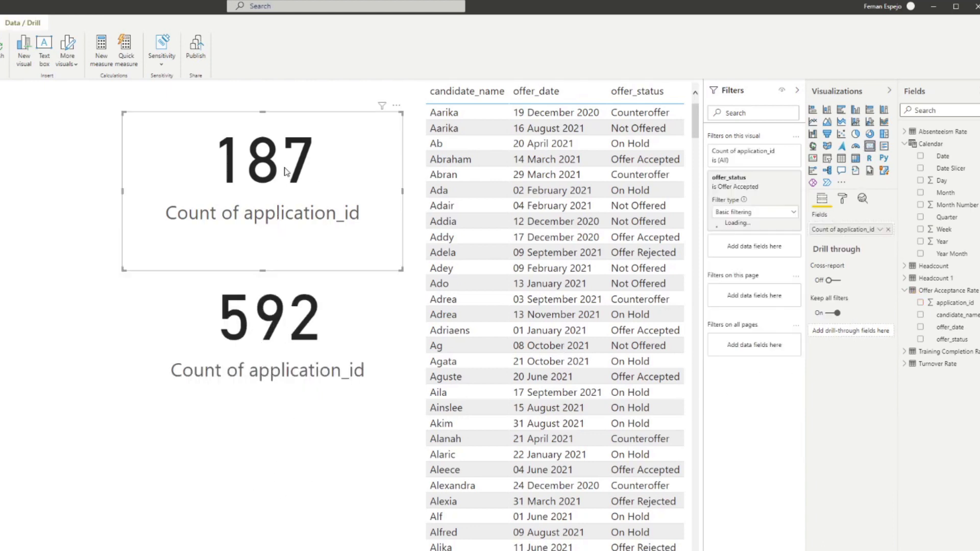
click(300, 341)
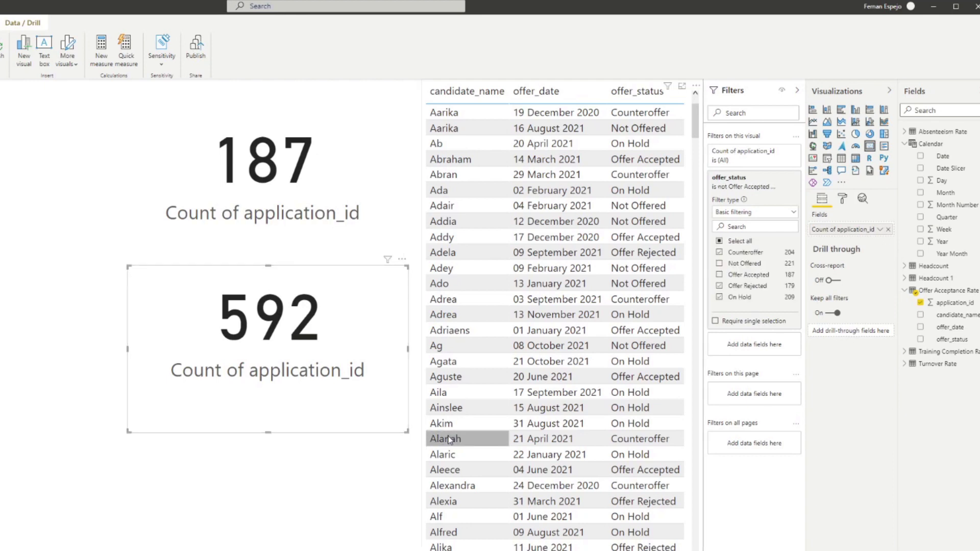
Switch to Calculator, divide 187 by 592 and multiply the result by 100.
key(Return)
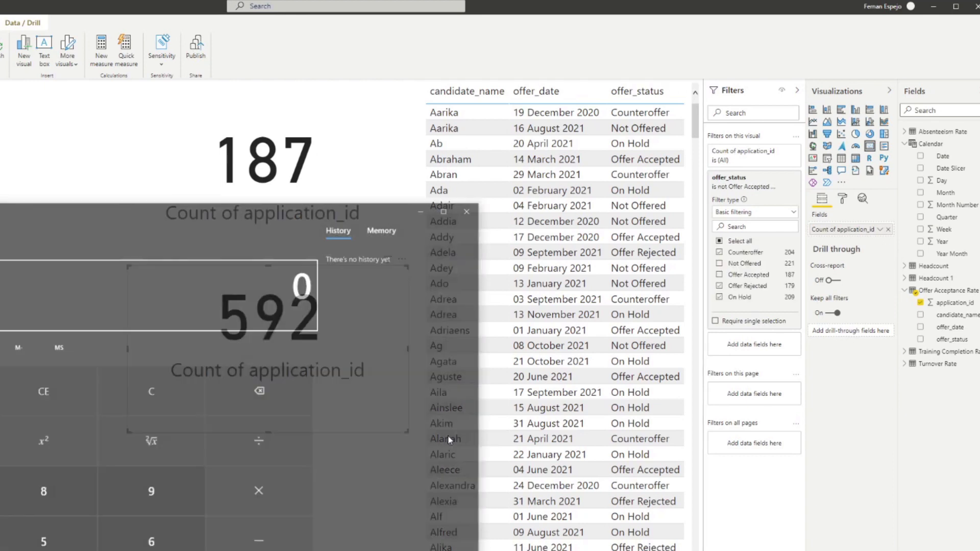
drag(317, 218, 784, 188)
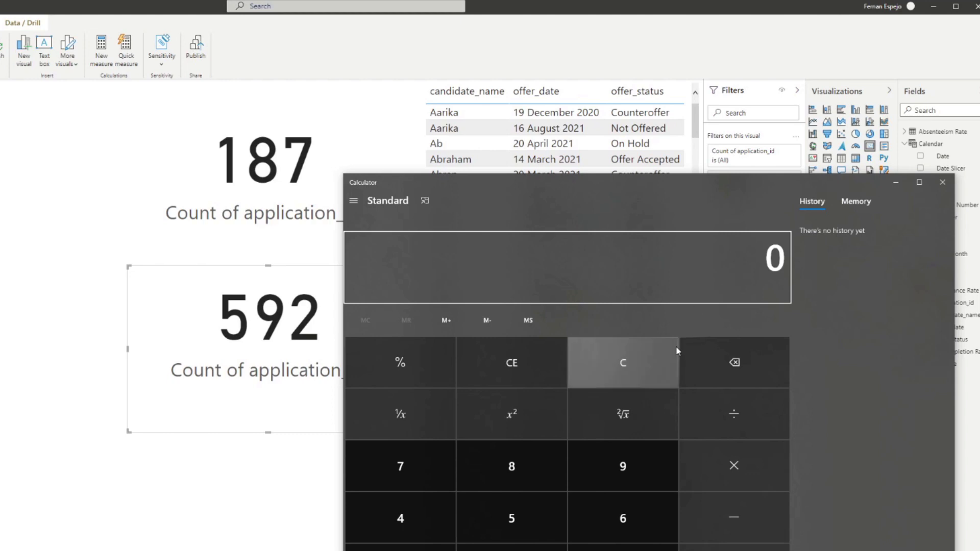
text(187/592)
key(Return)
text(*100)
key(Return)
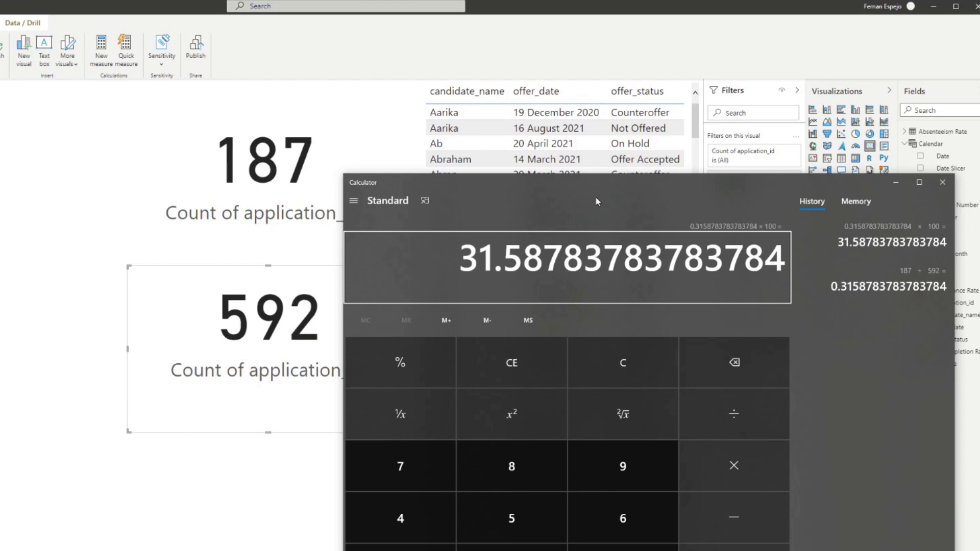
Return to the report and create a measure named Offer Acceptance Rate in the Offer Acceptance Rate table.
click(253, 484)
right_click(914, 328)
click(893, 345)
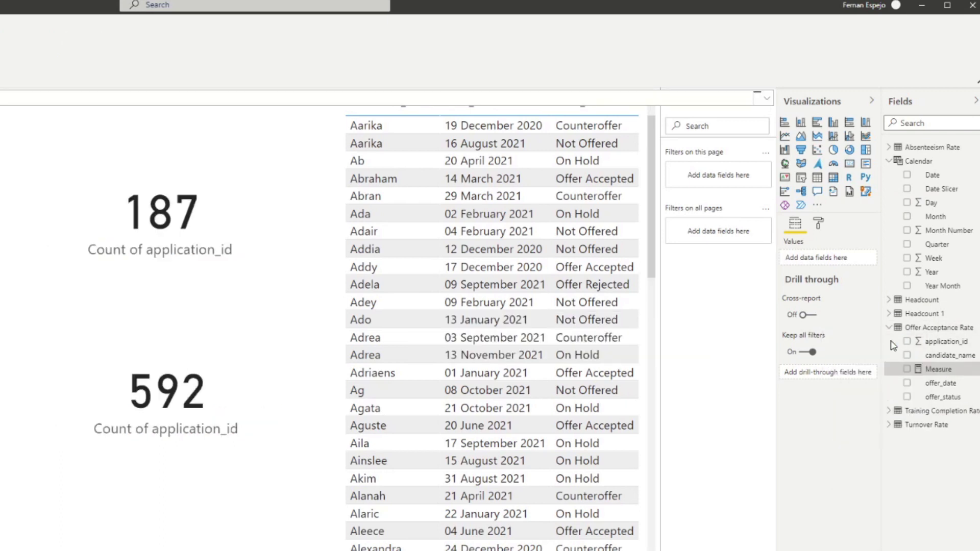
text(Offer Ac)
text(ceptance Rate =)
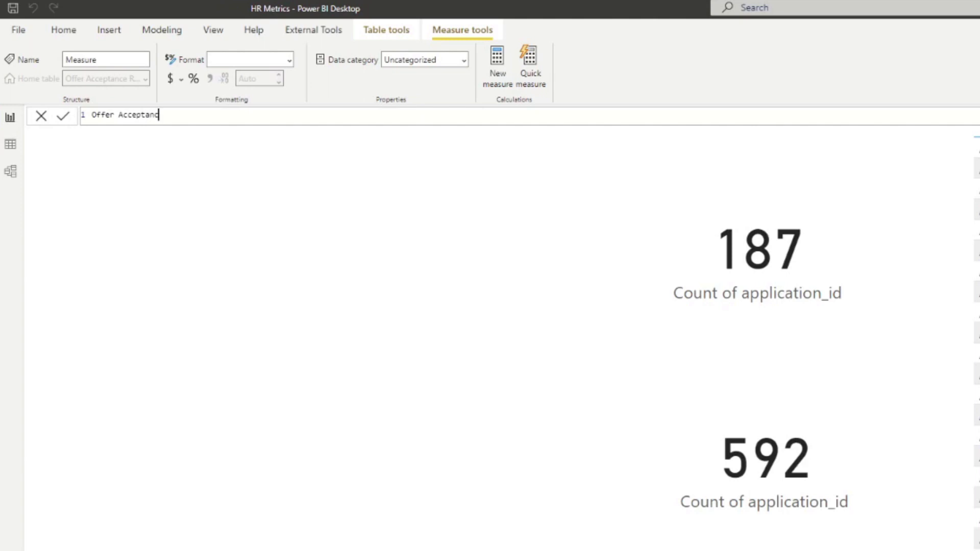
key(shift+Return)
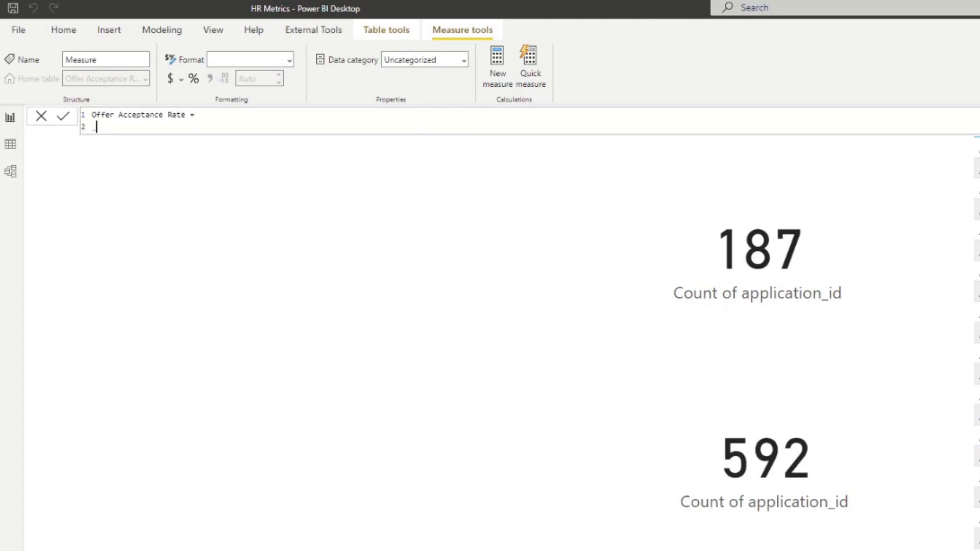
Declare the variable _offersAccepted in the measure and open a CALCULATE expression for it.
text(VAR)
text(_offersAccepted =)
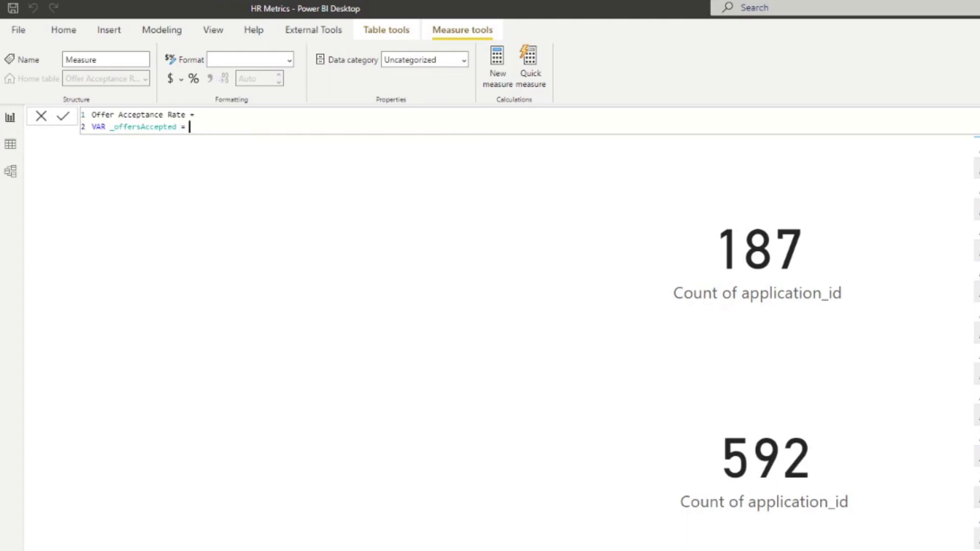
text( CALC)
key(Tab)
key(shift+Return)
Enter COUNT of 'Offer Acceptance Rate'[application_id] as the expression that _offersAccepted calculates.
text(CO)
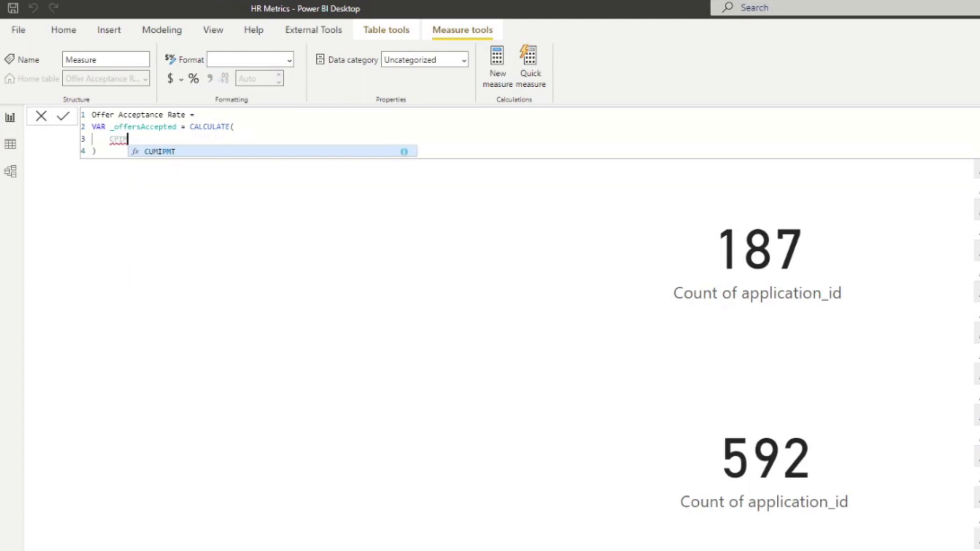
key(BackSpace)
text(OUNT()
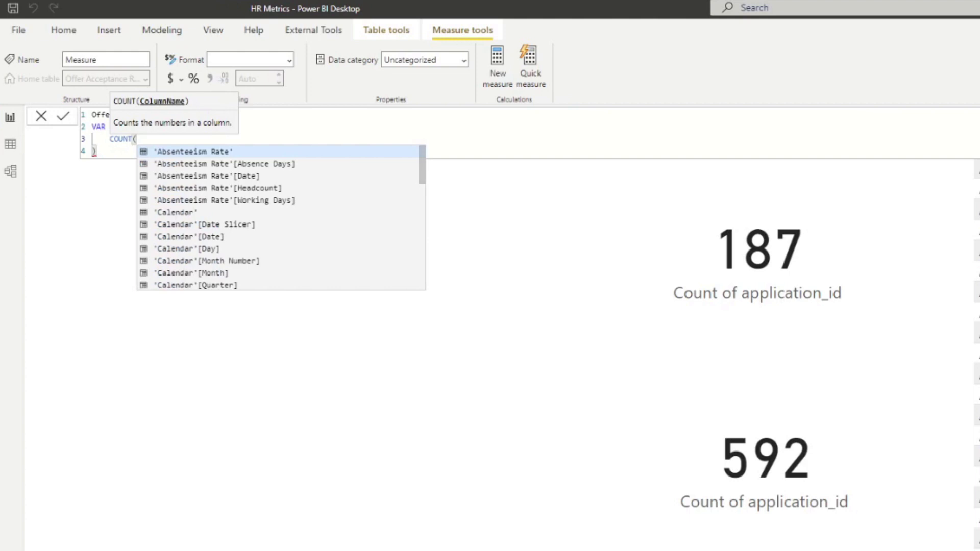
text(offer)
key(Up)
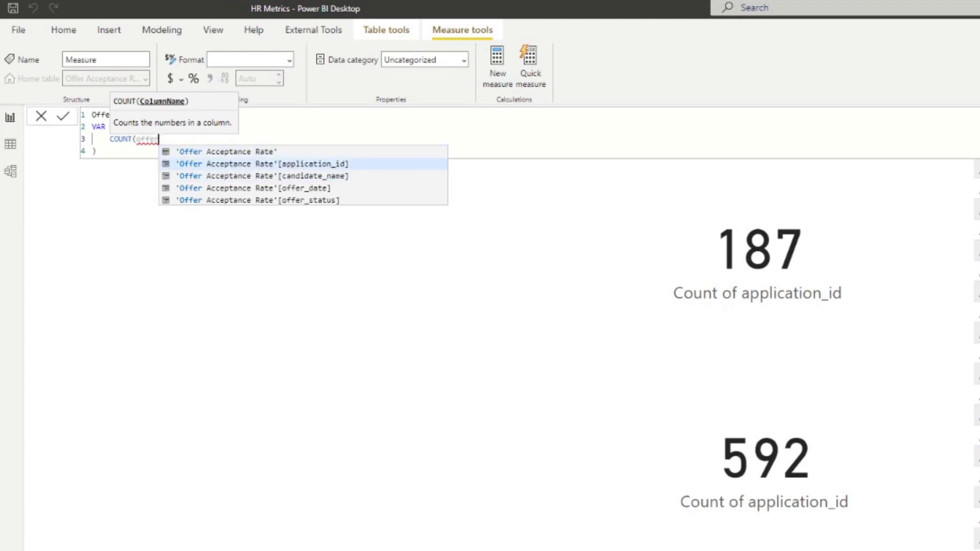
key(Tab)
text())
key(Return)
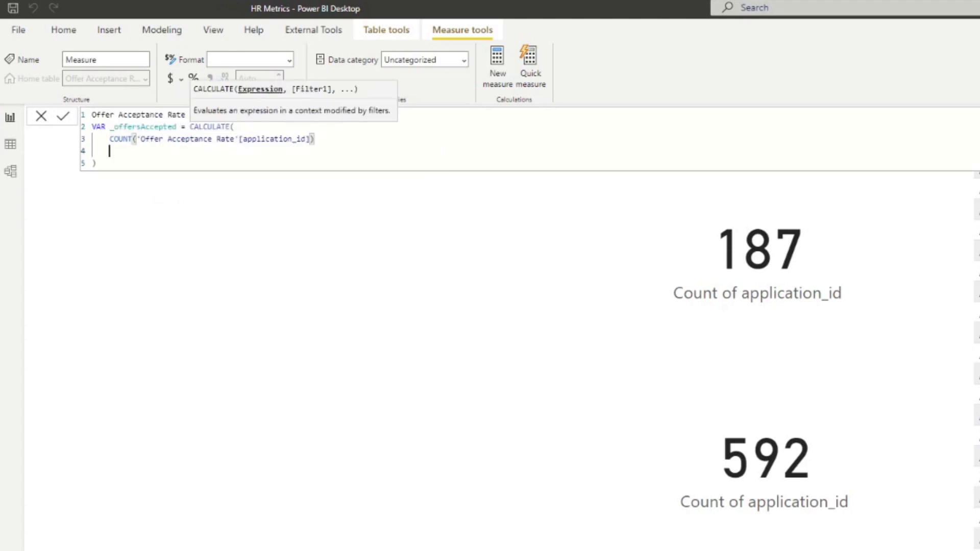
Add the filter 'Offer Acceptance Rate'[offer_status] = "Offer Accepted" to the _offersAccepted calculation.
text(, )
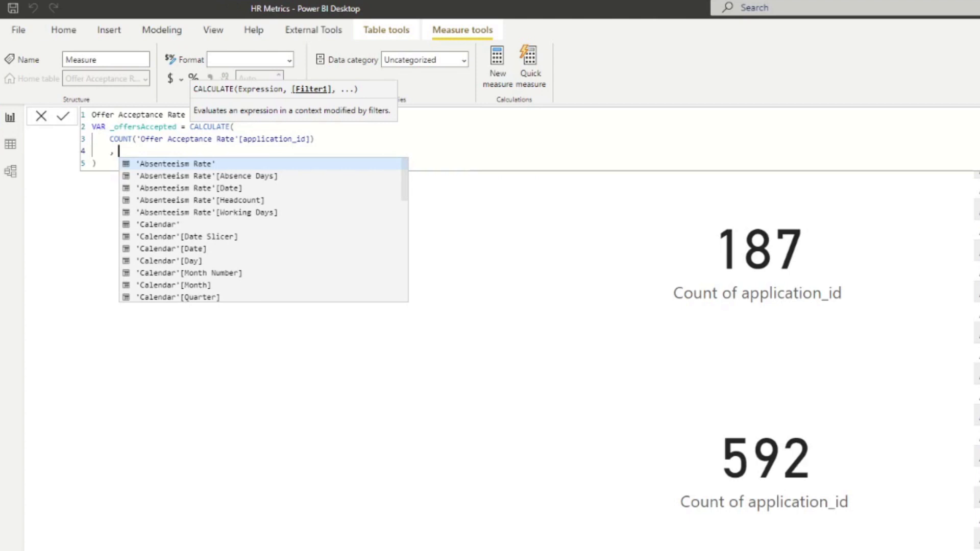
text(status)
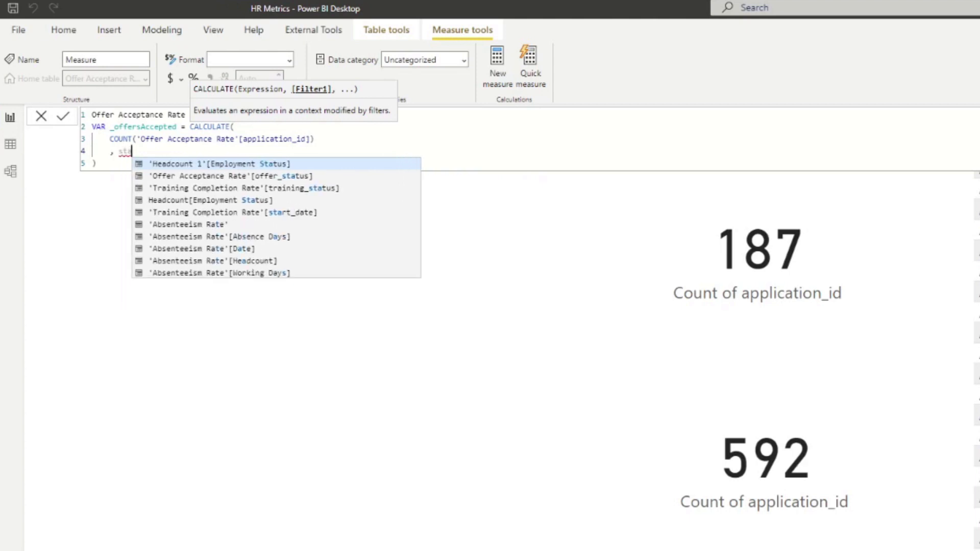
key(Down)
key(Down)
key(Down)
key(Up)
key(Up)
key(Tab)
text(= "")
text(Offer Acceptance Rate'[offer_)
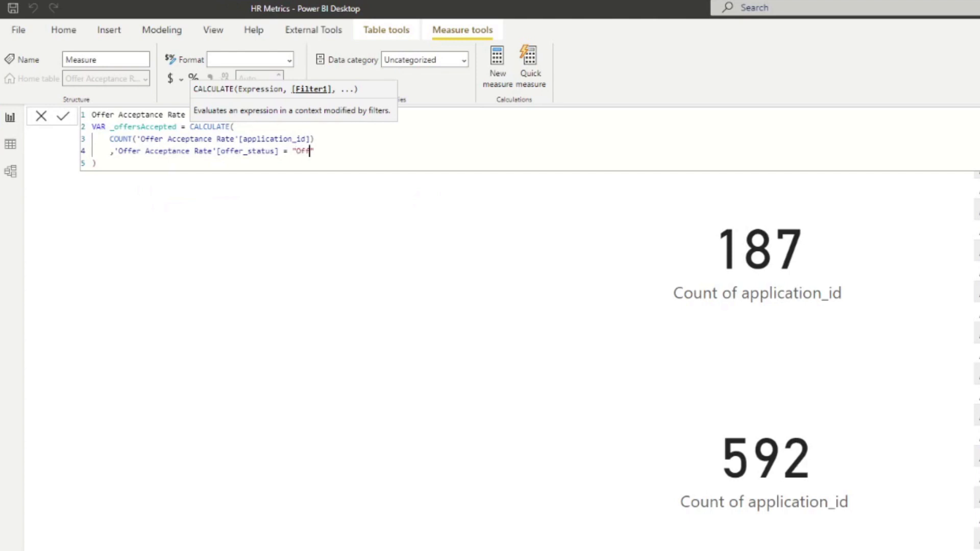
text(pted)
key(Down)
Declare a second variable _totalOffers below the first one and open a CALCULATE expression for it.
key(Return)
key(Return)
text(VAR _)
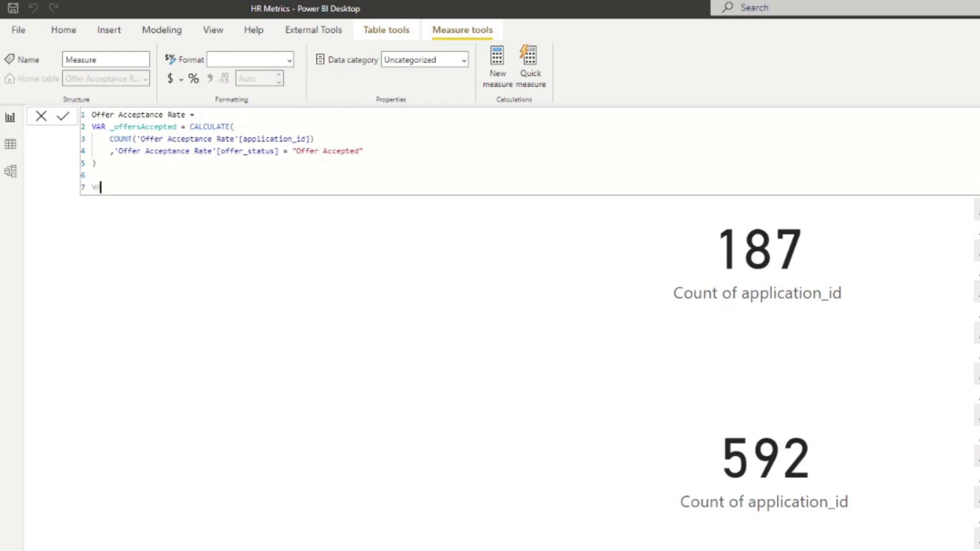
text(offer)
key(BackSpace)
key(BackSpace)
key(BackSpace)
key(BackSpace)
text(totalOffers = CAL)
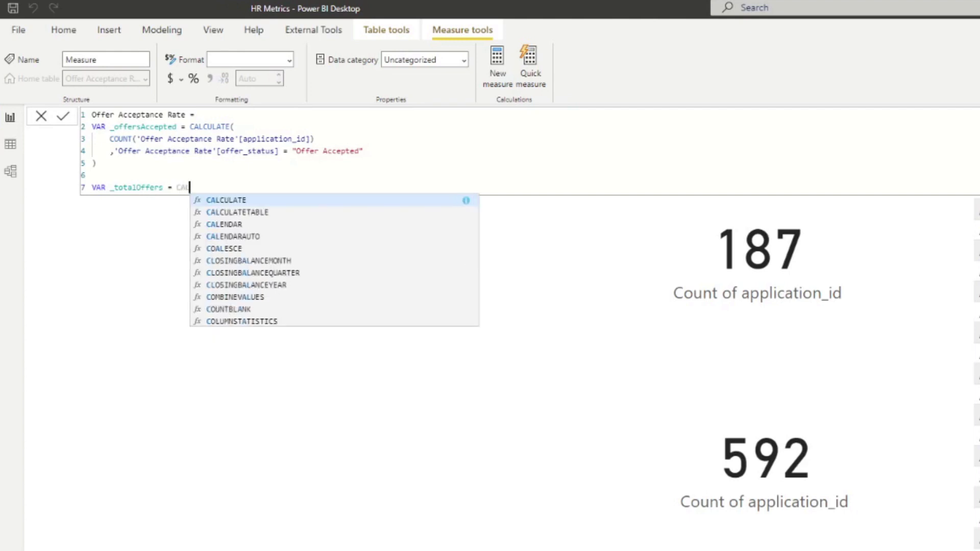
text(C)
key(Tab)
key(shift+Return)
Enter COUNT of 'Offer Acceptance Rate'[application_id] as the expression that _totalOffers calculates.
text(CO)
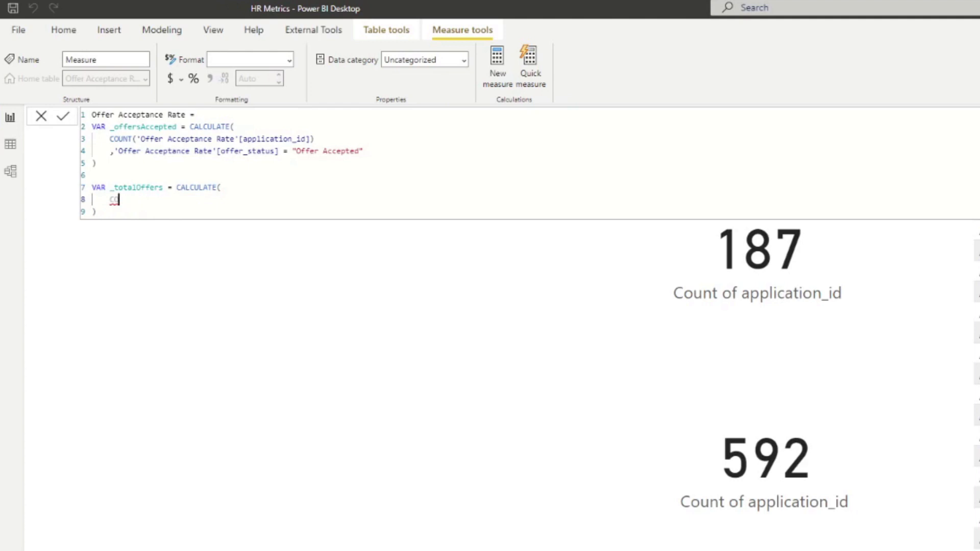
text(UNT)
key(Tab)
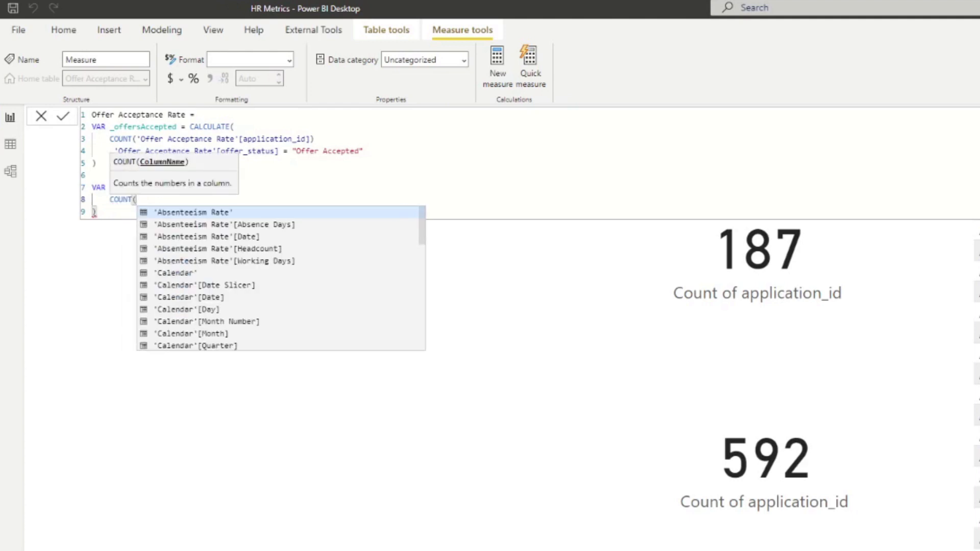
text())
key(Left)
text(app)
key(Tab)
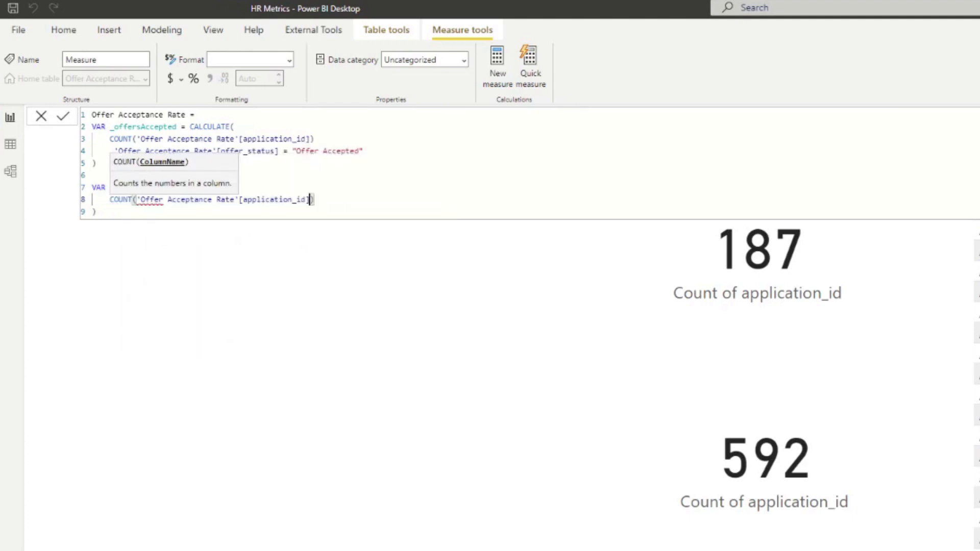
key(Right)
Add the filter 'Offer Acceptance Rate'[offer_status] <> "Not Offered" to the _totalOffers calculation.
key(shift+Return)
text(, )
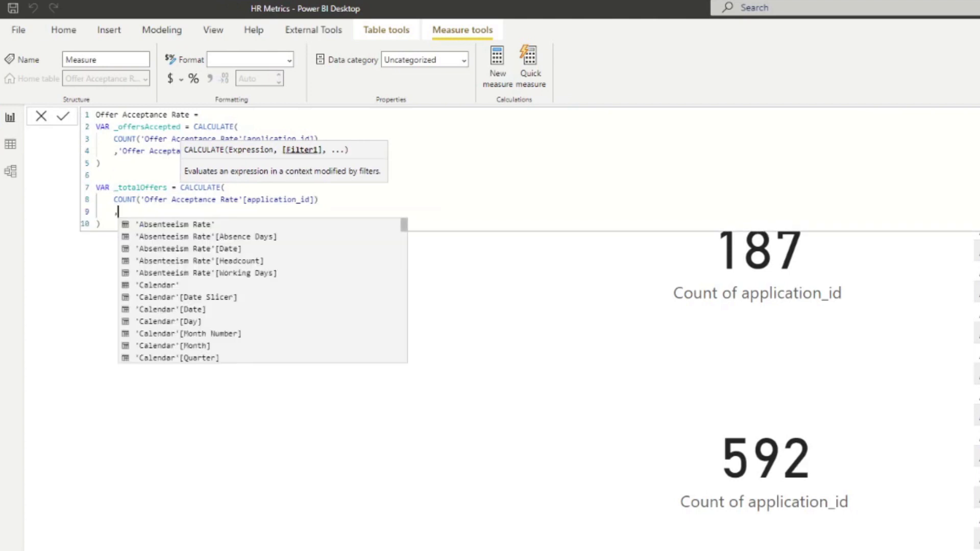
text(Offer)
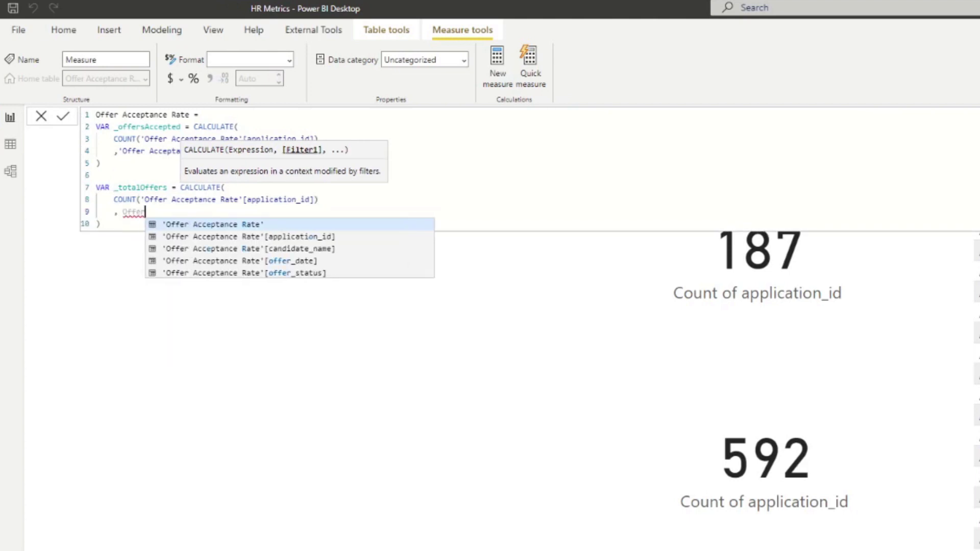
key(Down)
key(Down)
key(Down)
key(Down)
key(Tab)
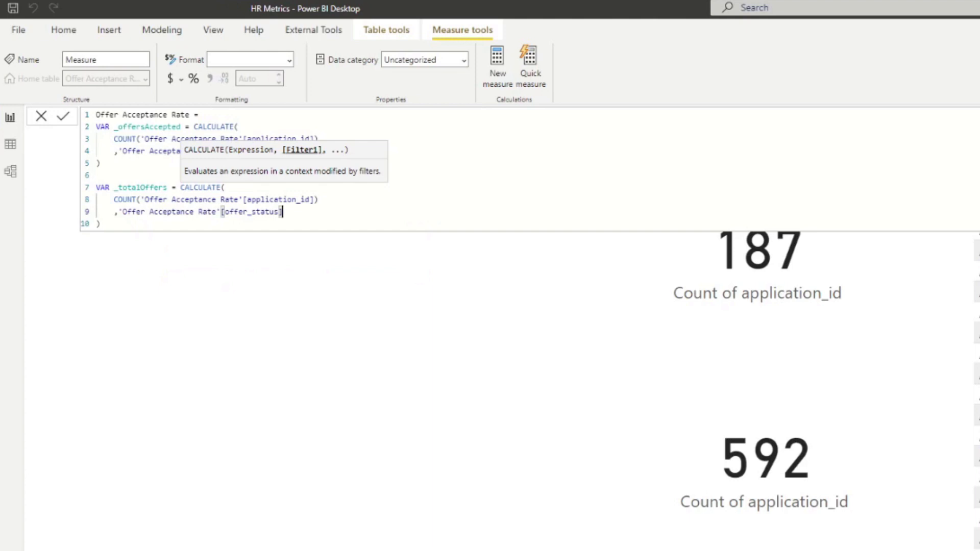
text(<> "Not Offered)
key(Escape)
key(Down)
Add a RETURN clause with DIVIDE(_offersAccepted, _totalOffers) below the variables and commit the measure.
key(Return)
key(Return)
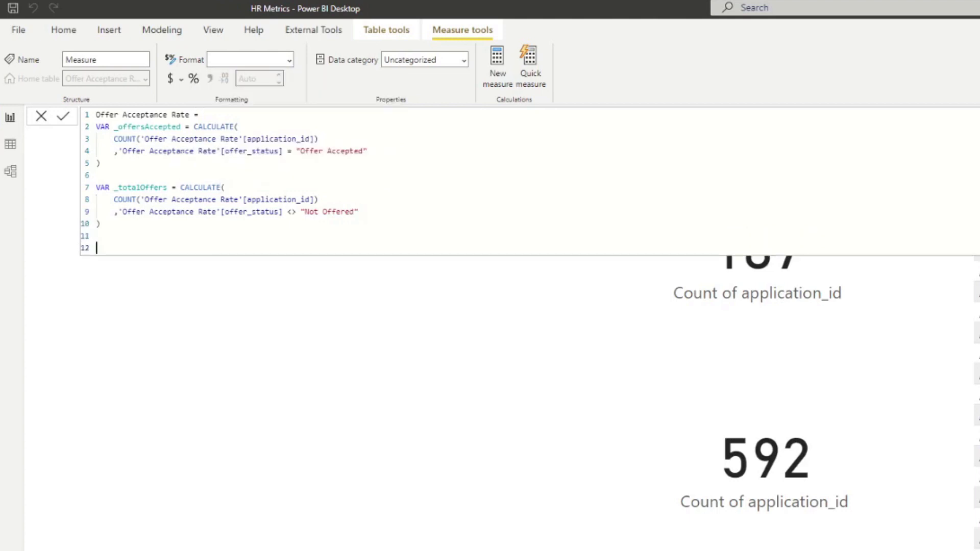
text(RETURN)
key(Return)
key(Tab)
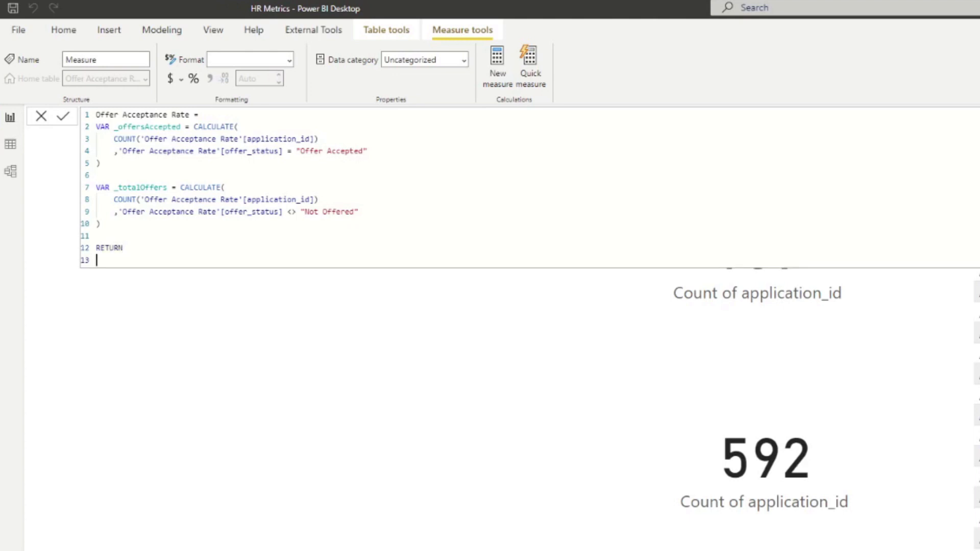
text(DIVIDE()
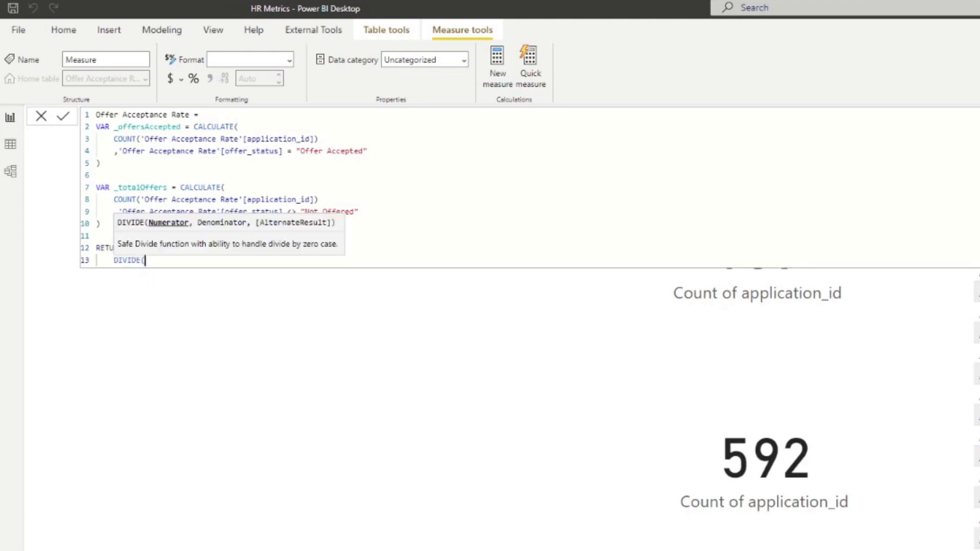
text(_offersAccepted, )
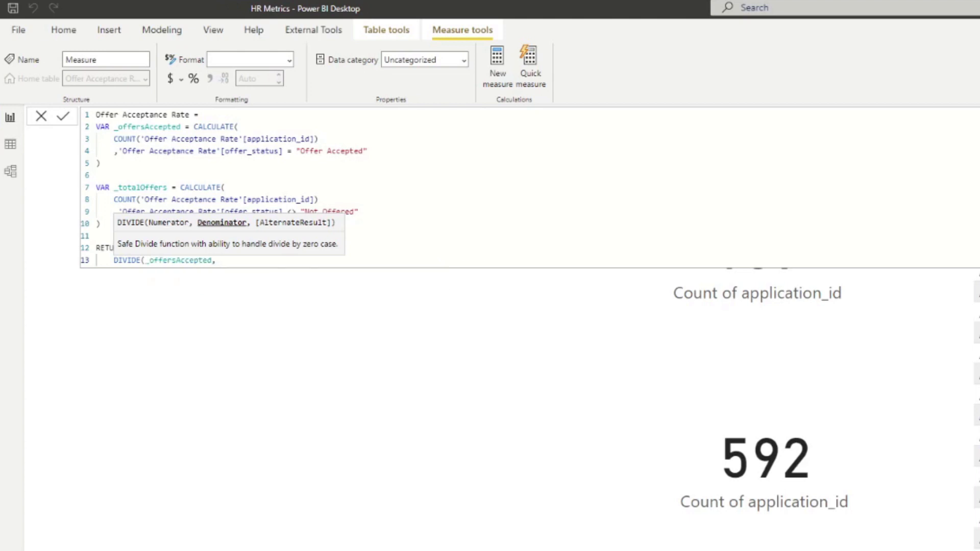
text(_totalOffers))
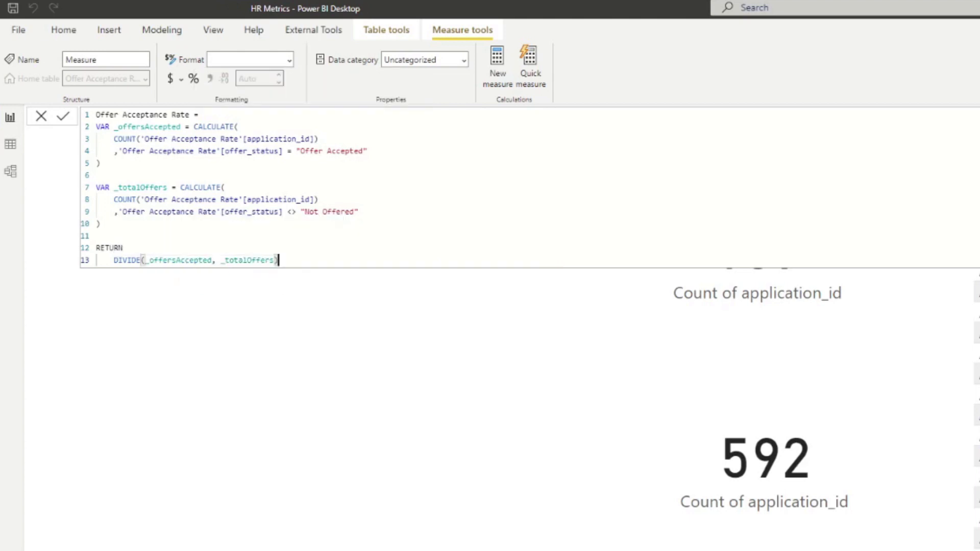
key(Return)
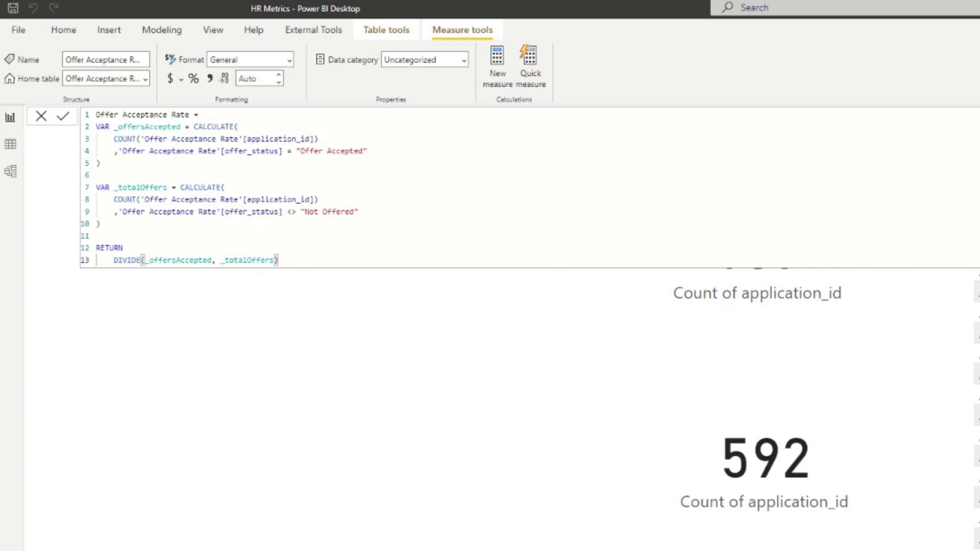
Show the Offer Acceptance Rate measure in a card below the two count cards and format it as a percentage.
click(431, 401)
drag(958, 286, 417, 453)
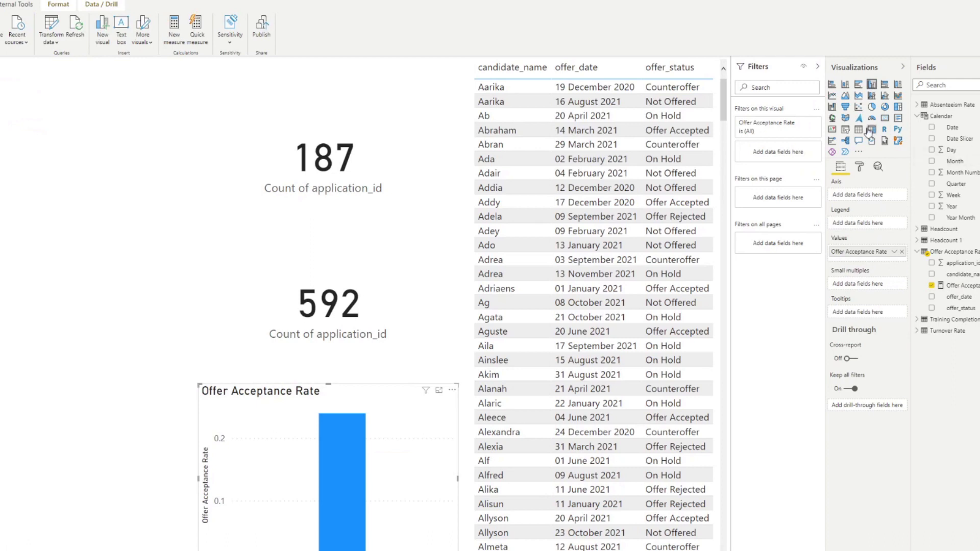
click(884, 119)
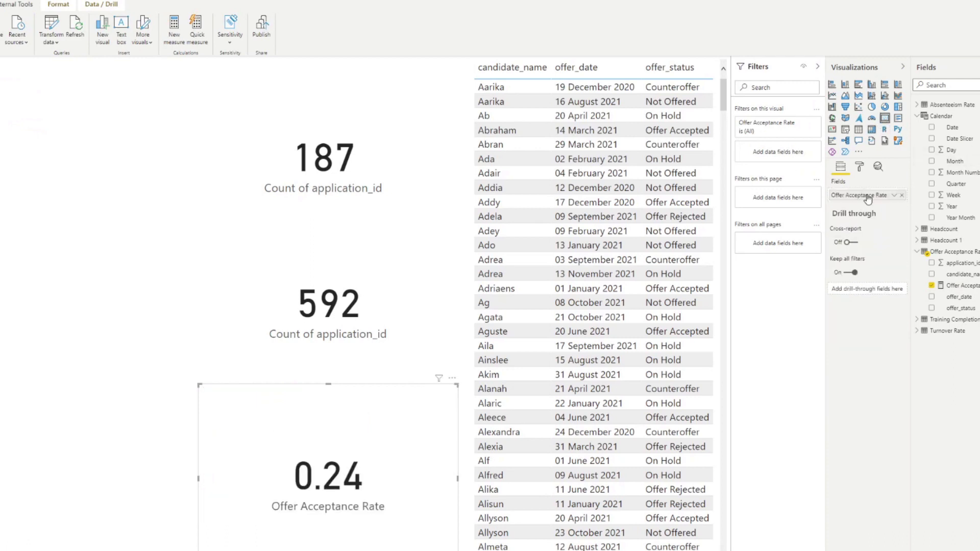
drag(330, 480, 321, 480)
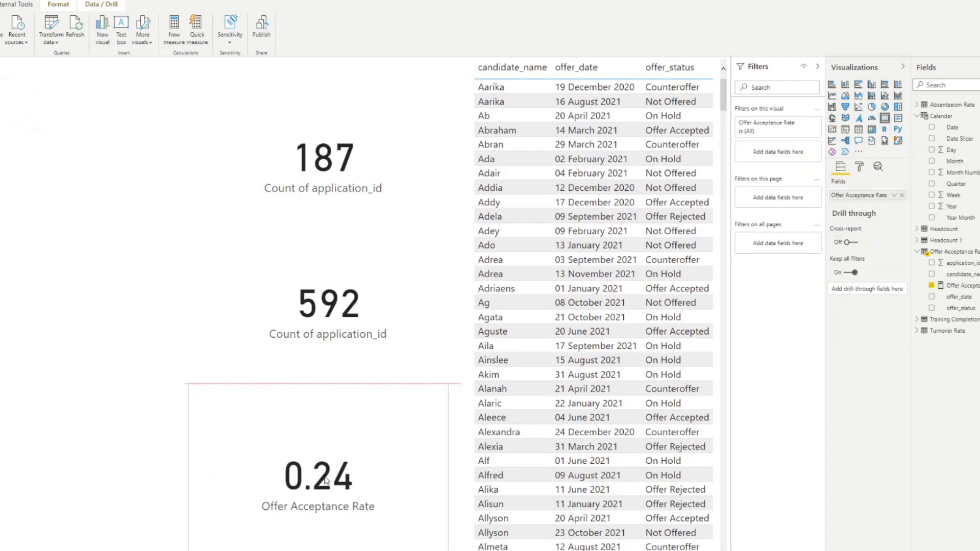
click(955, 286)
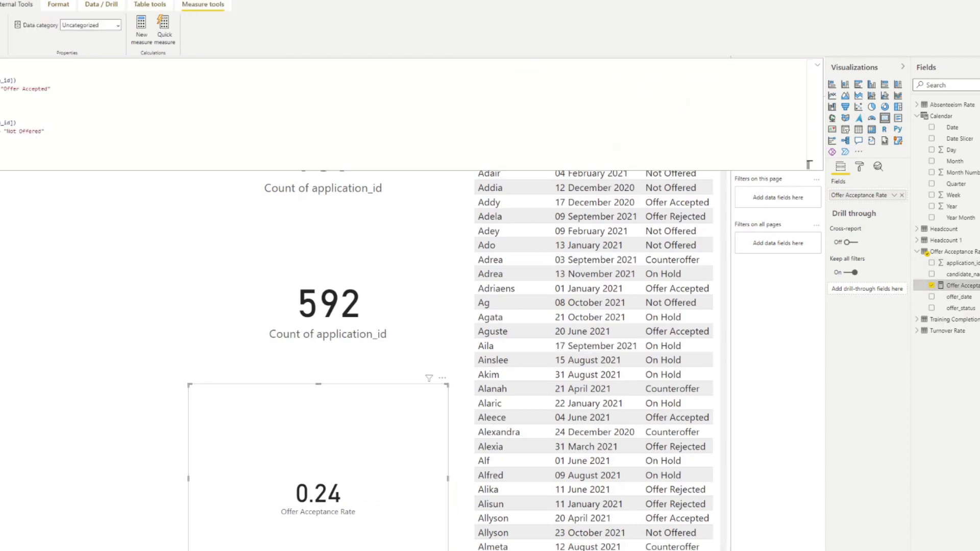
click(67, 462)
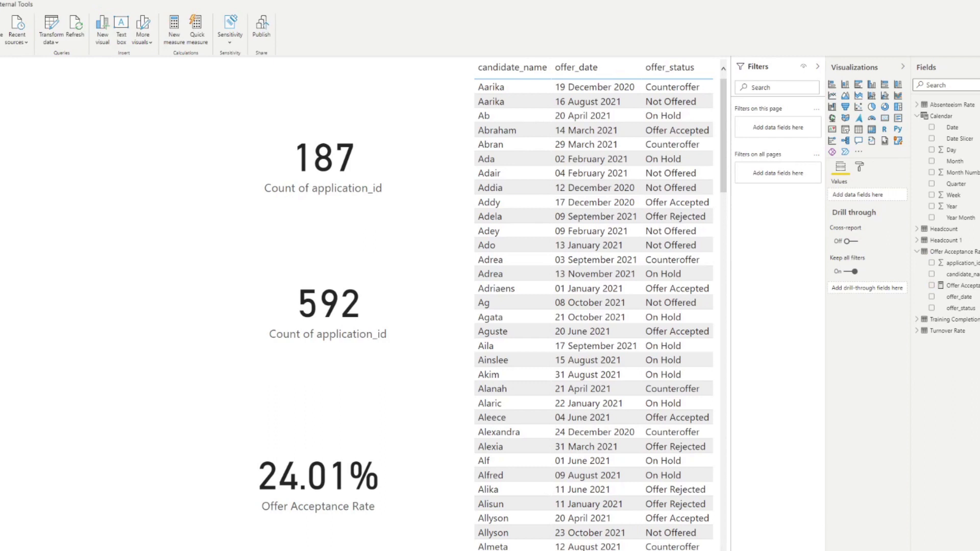
Compare the Offer Acceptance Rate card with the earlier Calculator result and check the first count card's offer_status filter.
key(alt+Tab)
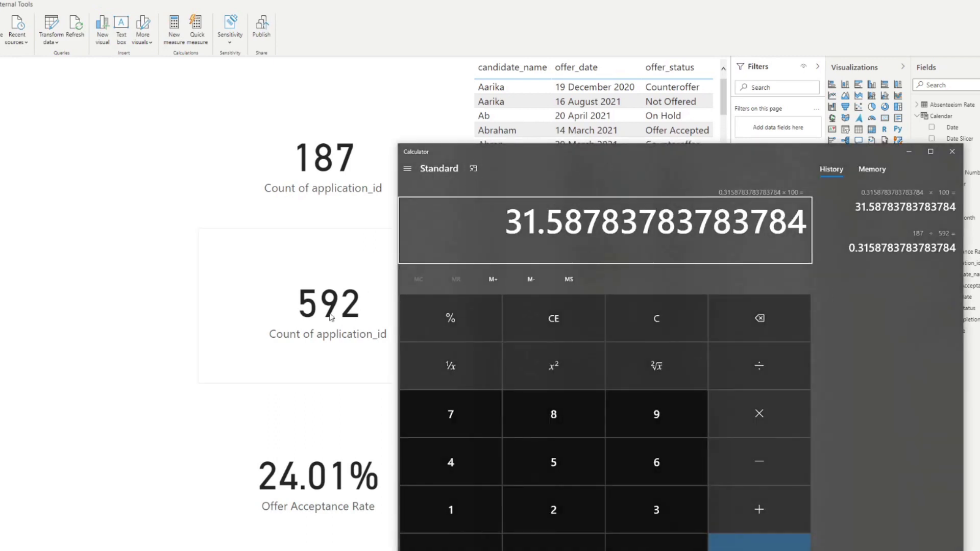
click(111, 269)
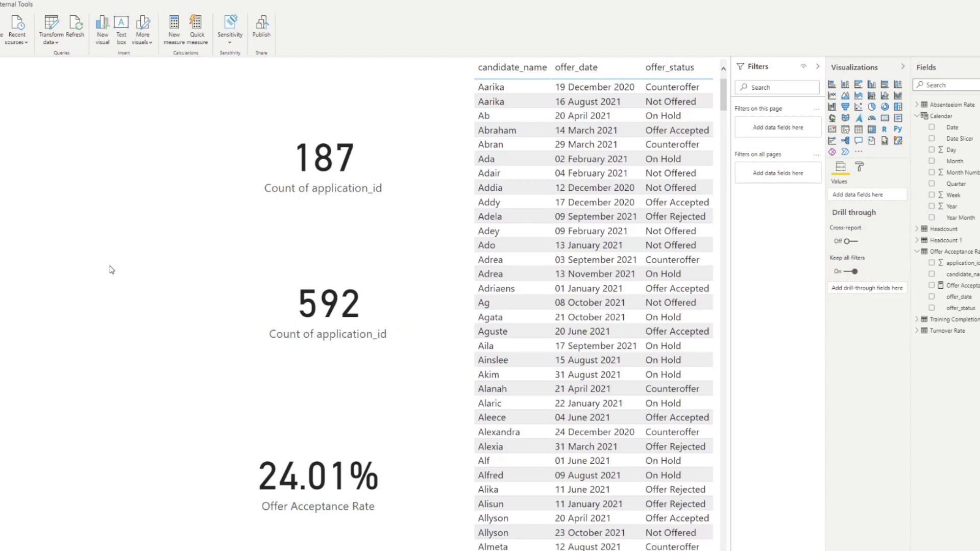
click(313, 171)
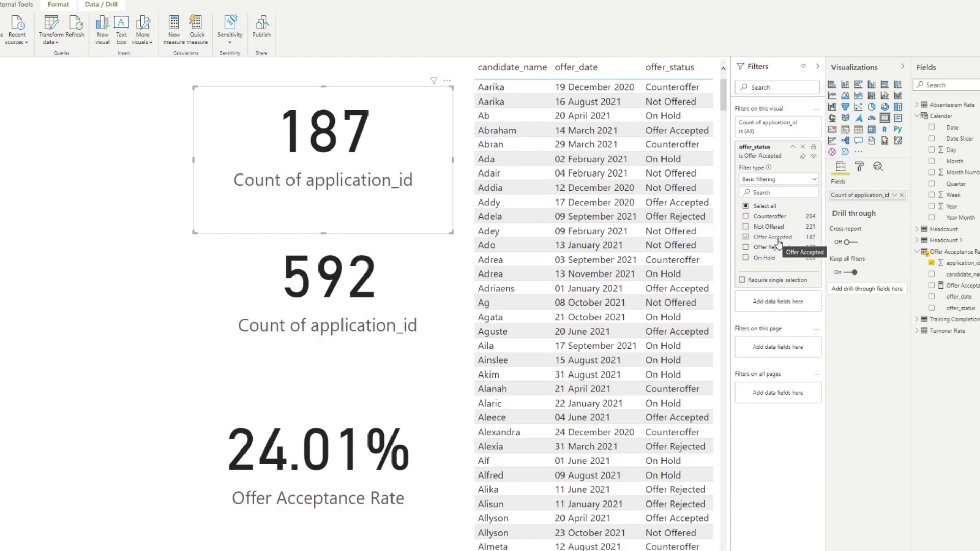
Include Offer Accepted in the second count card's offer_status filter, leaving only Not Offered excluded.
click(356, 306)
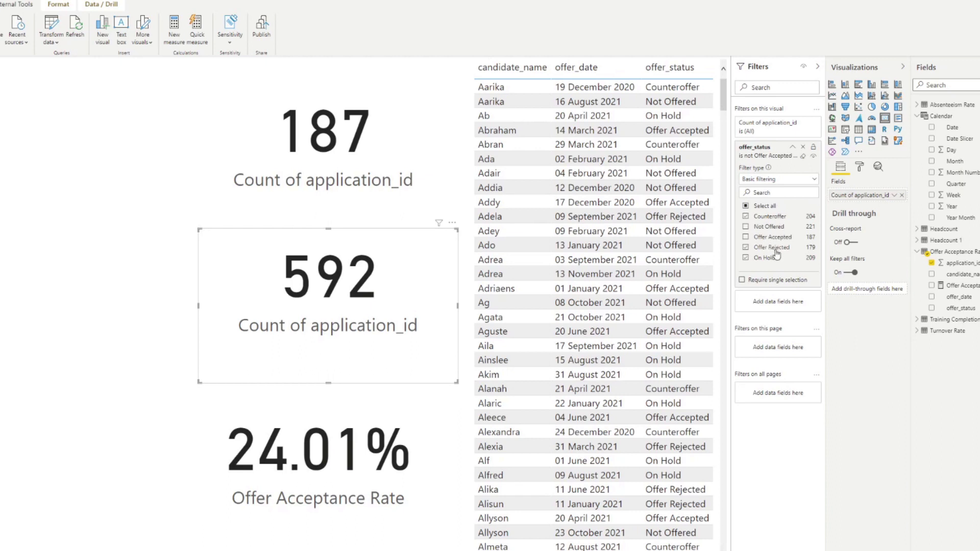
click(754, 226)
click(761, 236)
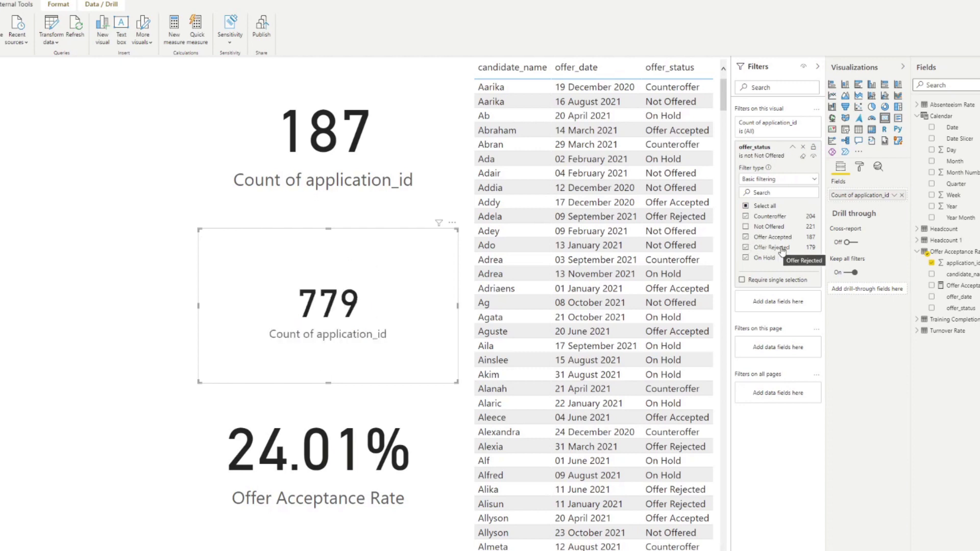
Switch to Calculator and compute 187 ÷ 779 × 100 to verify the Offer Acceptance Rate card, and return to the report.
click(291, 141)
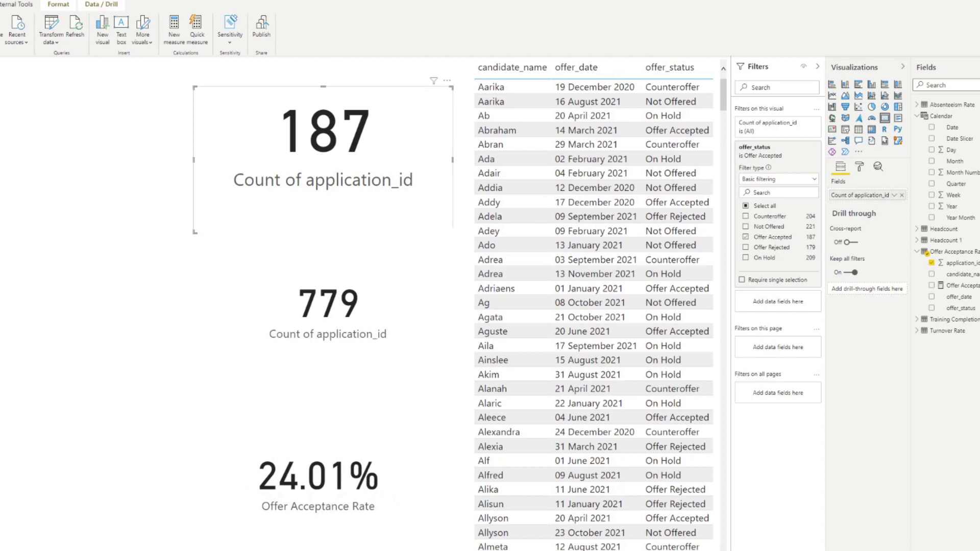
key(alt+Tab)
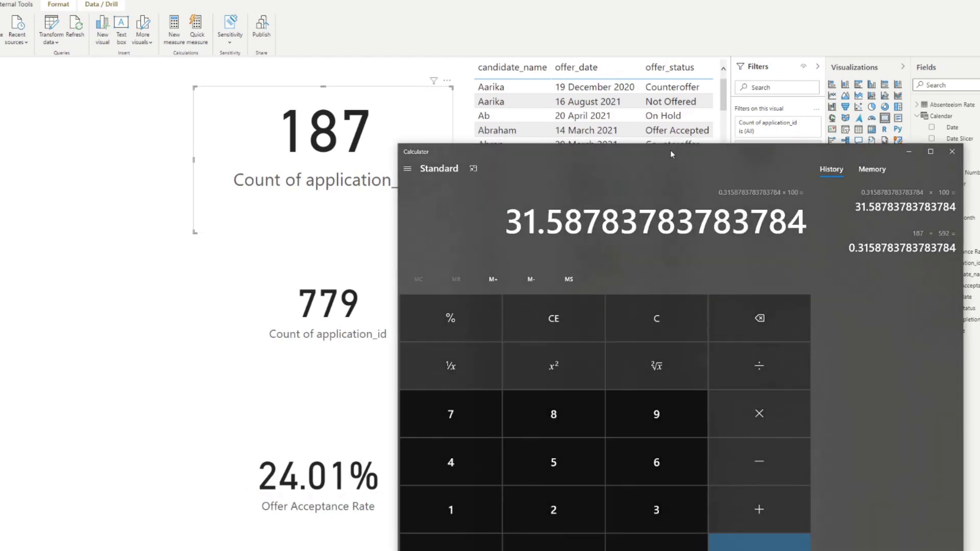
drag(669, 150, 867, 81)
key(Escape)
text(18)
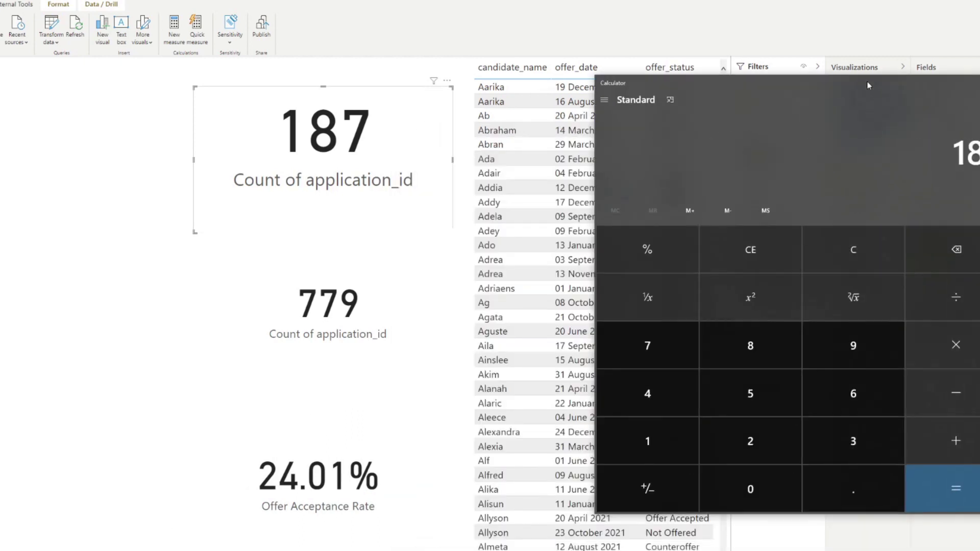
text(7/779)
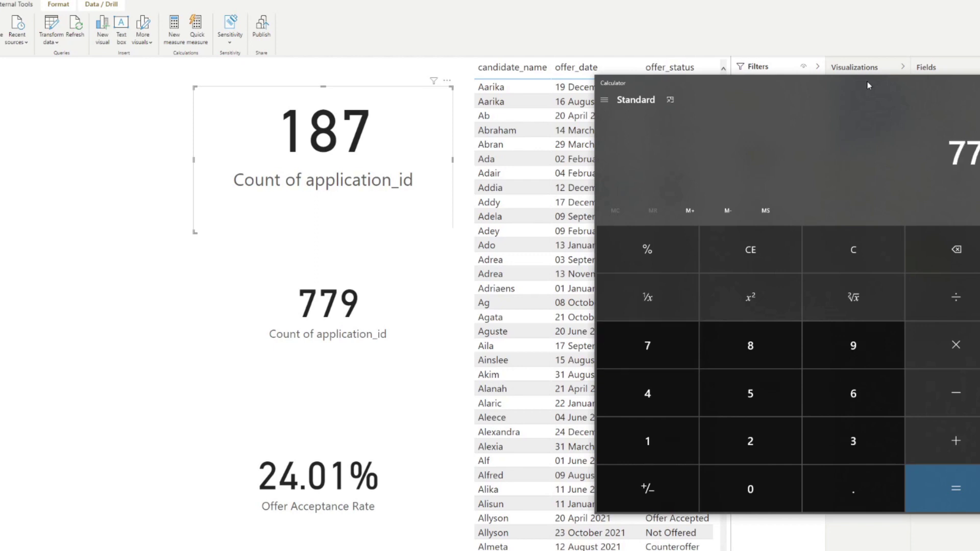
drag(866, 81, 819, 115)
key(Return)
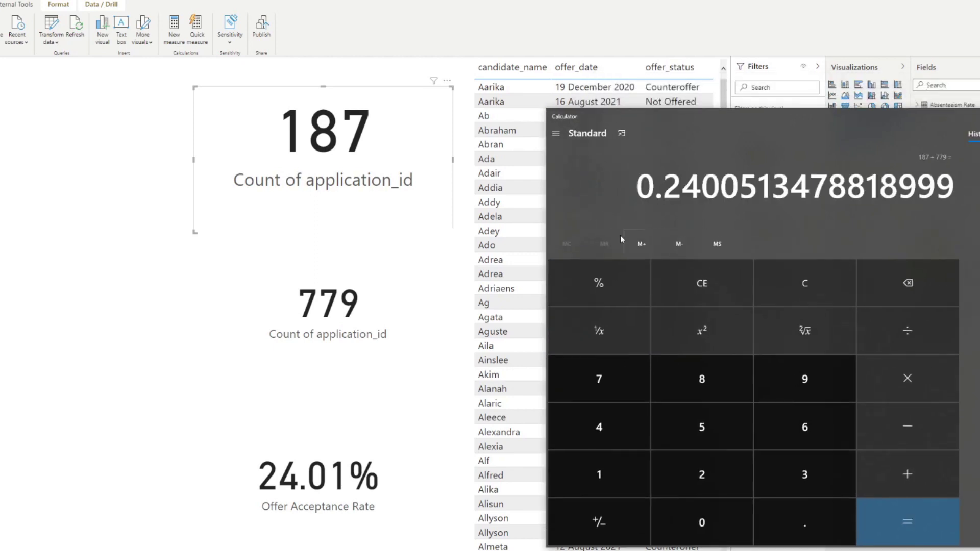
text(*100)
key(Return)
drag(732, 118, 608, 146)
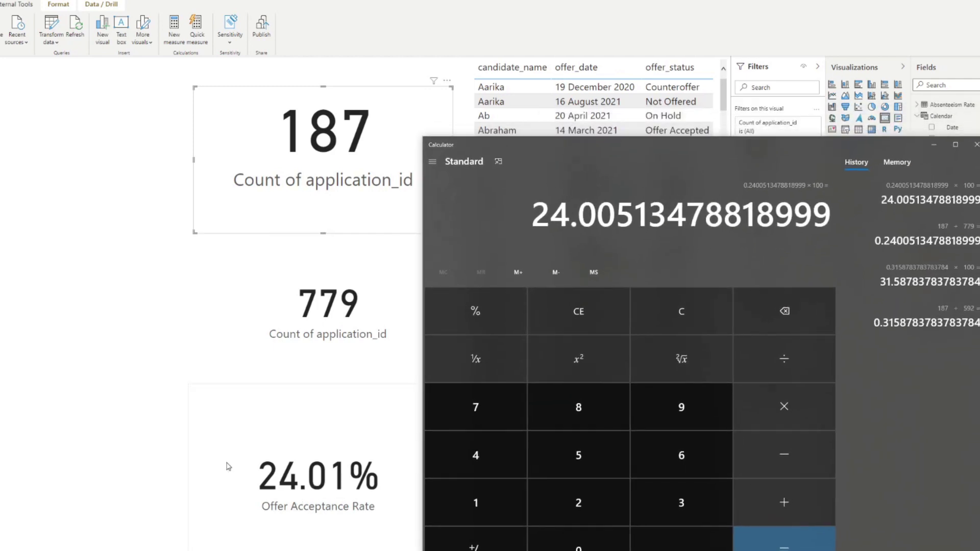
click(128, 442)
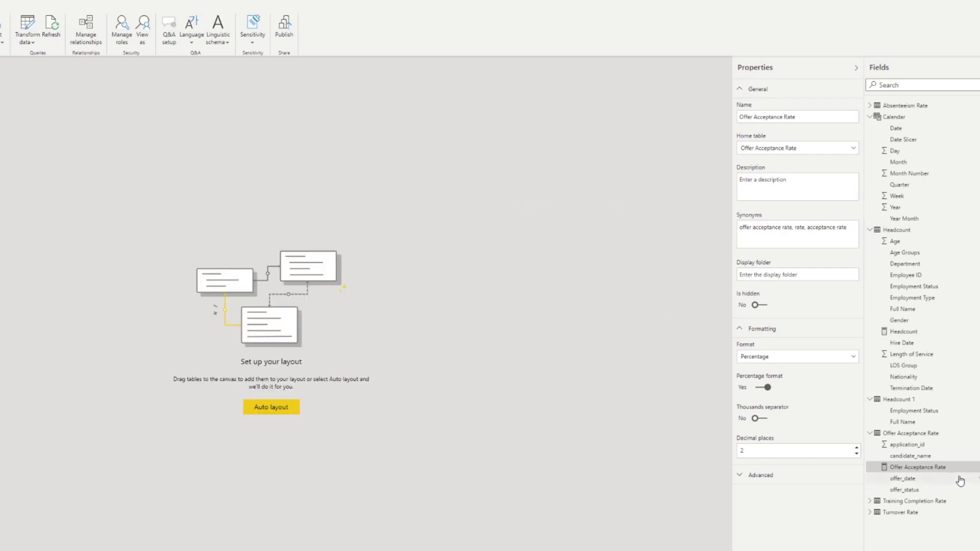
Add the Offer Acceptance Rate and Calendar tables to the model diagram and relate Calendar's Date to offer_date.
drag(910, 438, 518, 313)
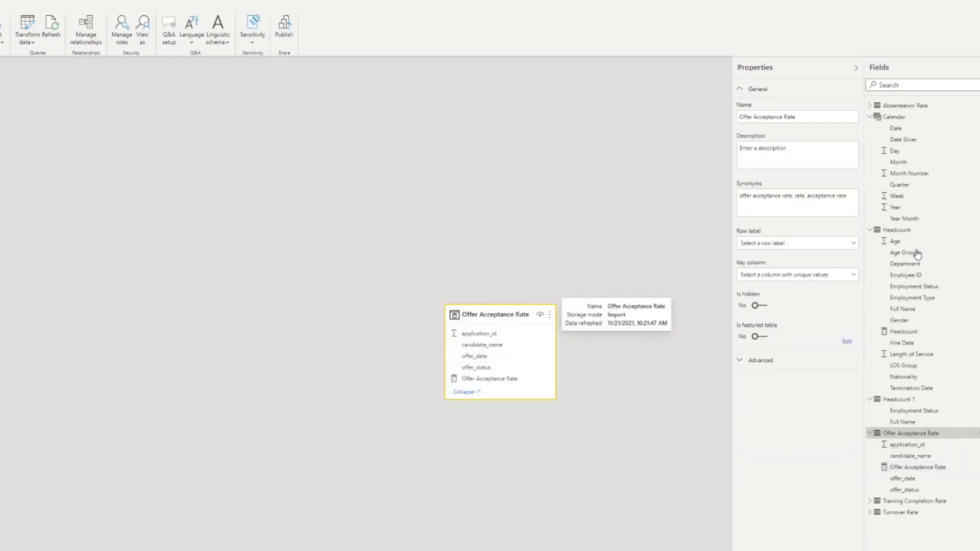
drag(890, 117, 505, 360)
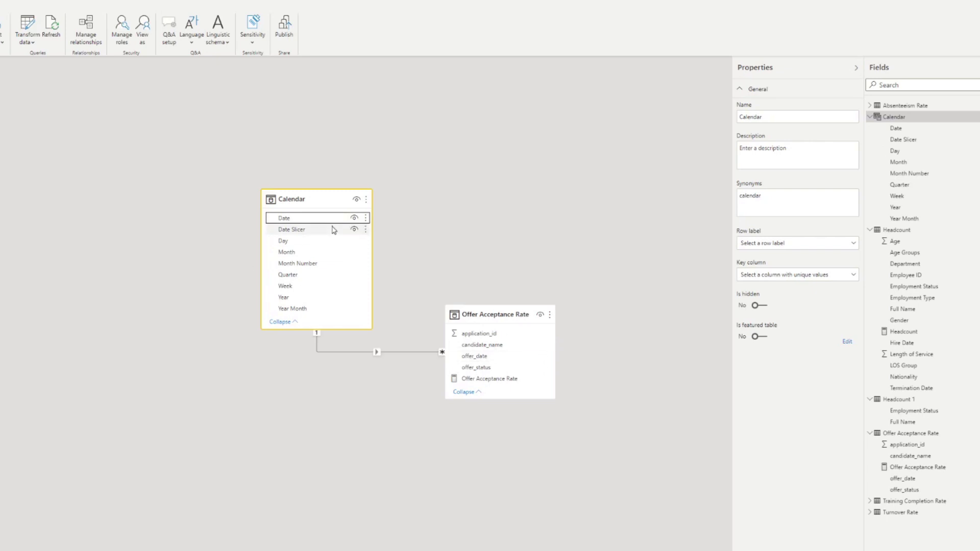
drag(317, 193, 291, 184)
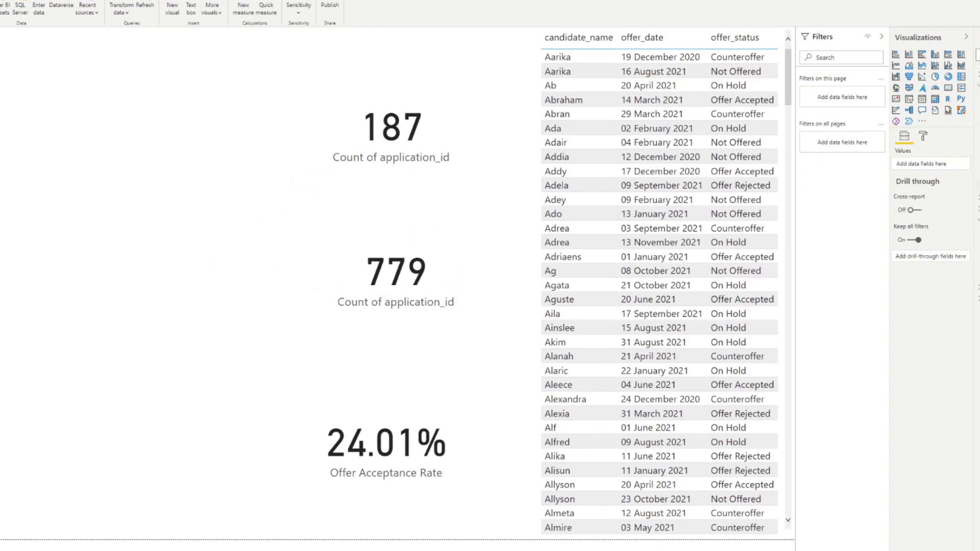
Build a table visual beside the cards listing Offer Acceptance Rate by the calendar's Year Month, and narrow it.
drag(182, 302, 159, 487)
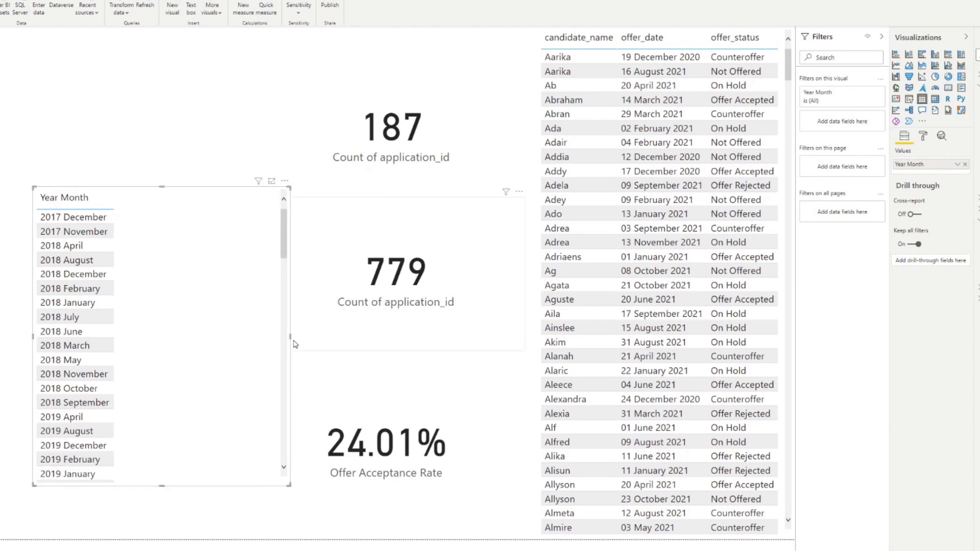
drag(273, 344, 250, 352)
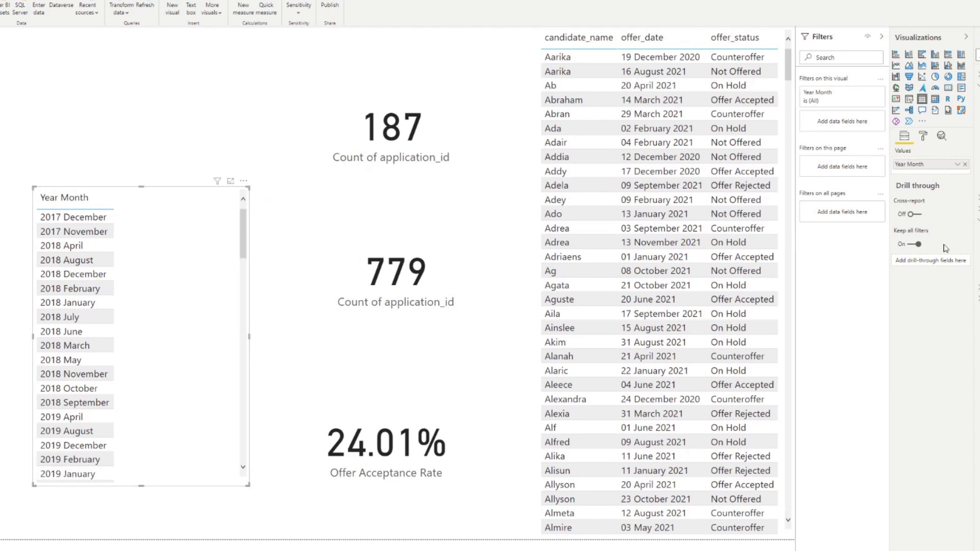
drag(977, 271, 137, 354)
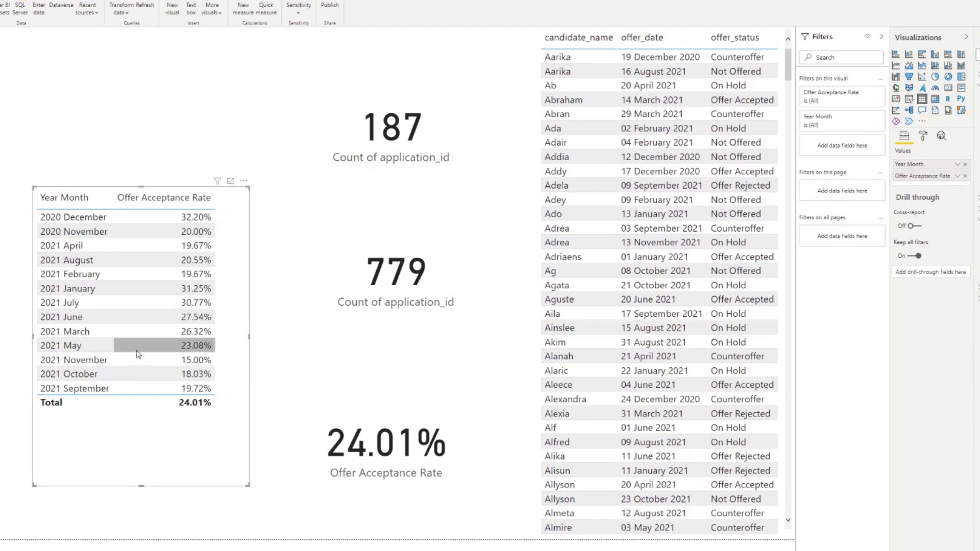
drag(238, 253, 263, 262)
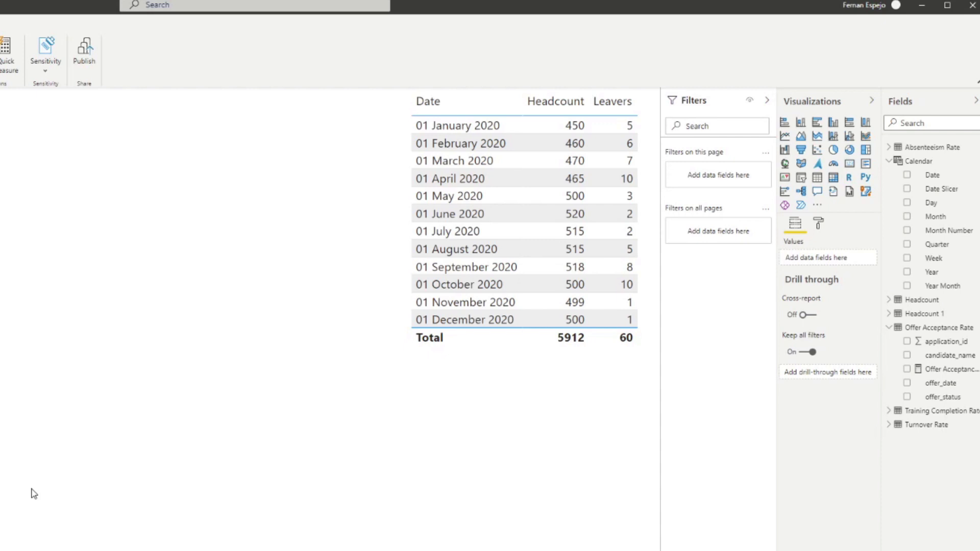
Summarize Headcount as Average in the table of dates, headcount and leavers, and widen the table to fit its columns.
click(644, 361)
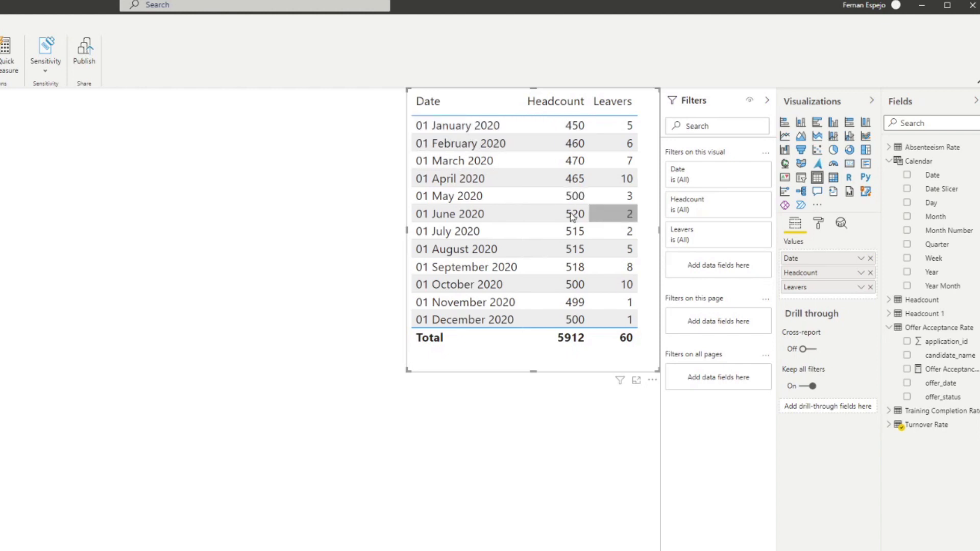
click(860, 287)
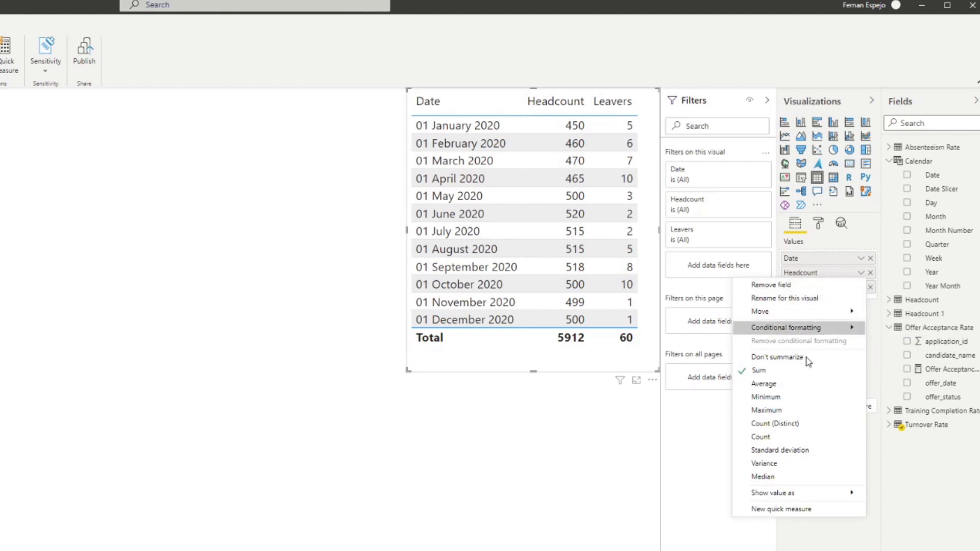
click(790, 384)
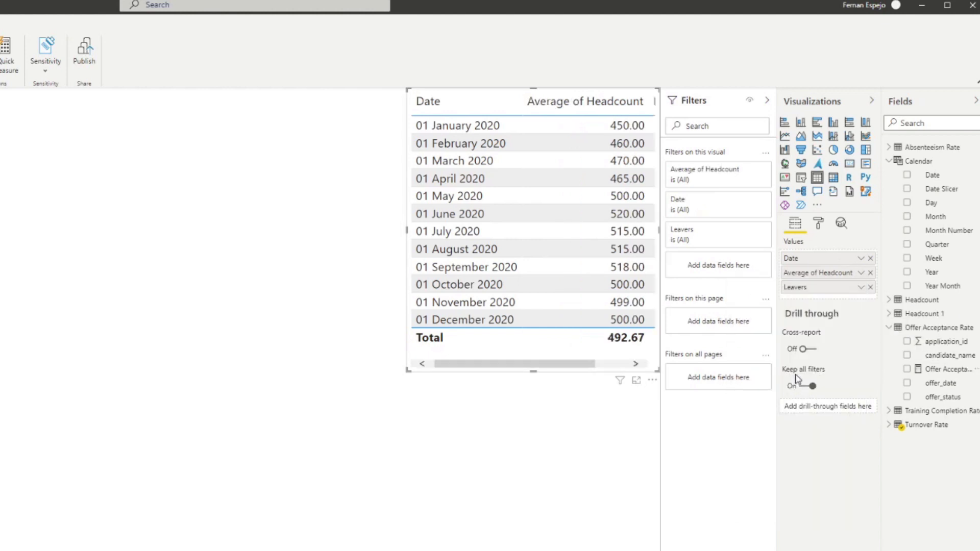
drag(411, 227, 351, 231)
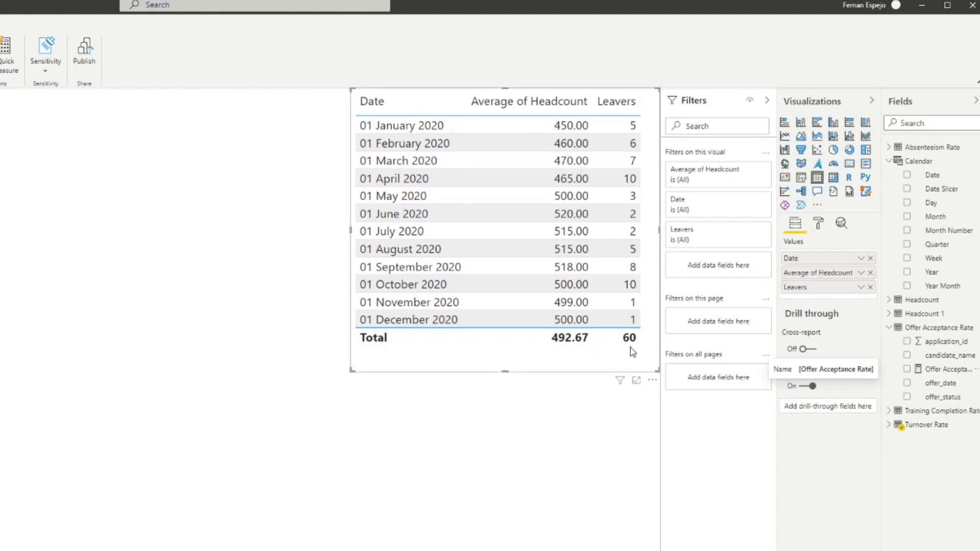
Switch to Calculator and compute 60 ÷ 492.67 × 100 to work out the expected turnover percentage.
key(alt+Tab)
key(Escape)
drag(424, 201, 0, 183)
text(60/492.67)
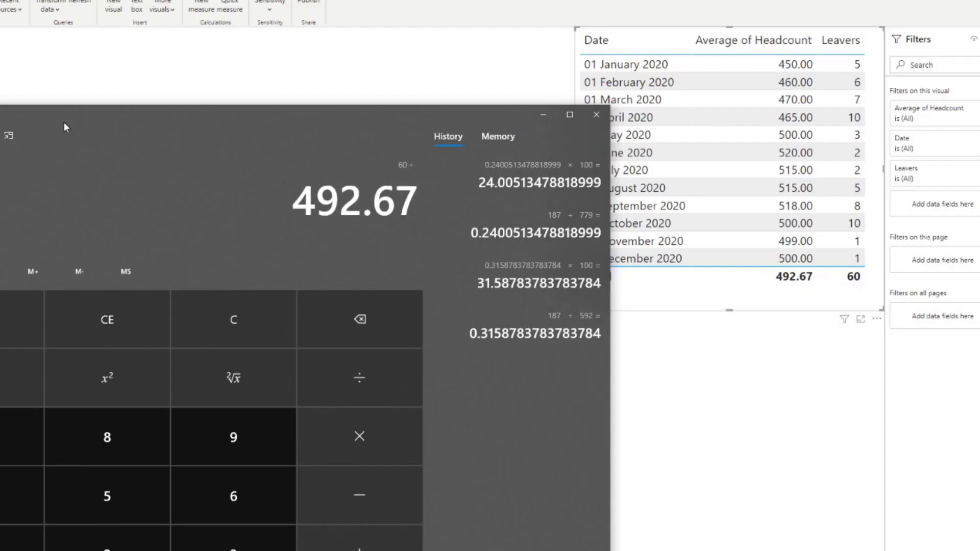
key(Return)
text(*)
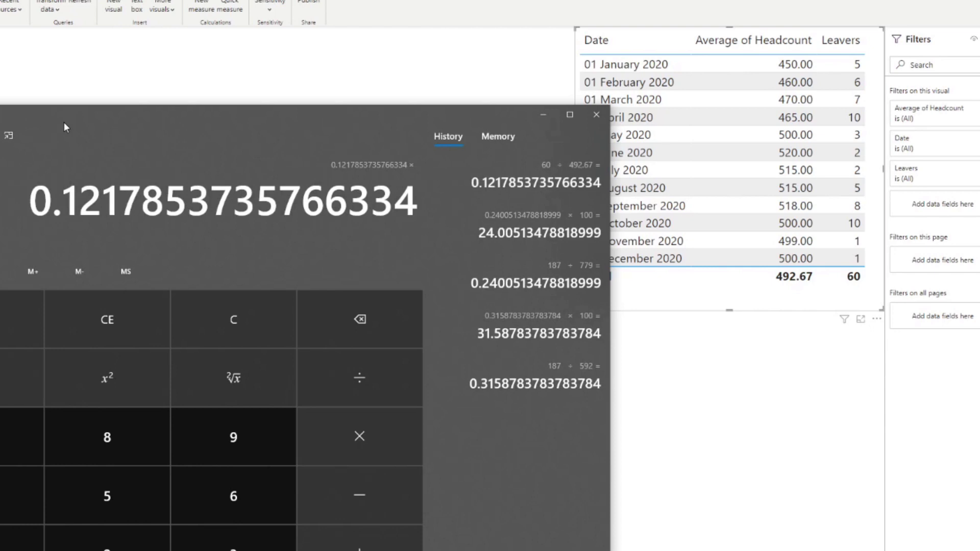
text(100)
key(Return)
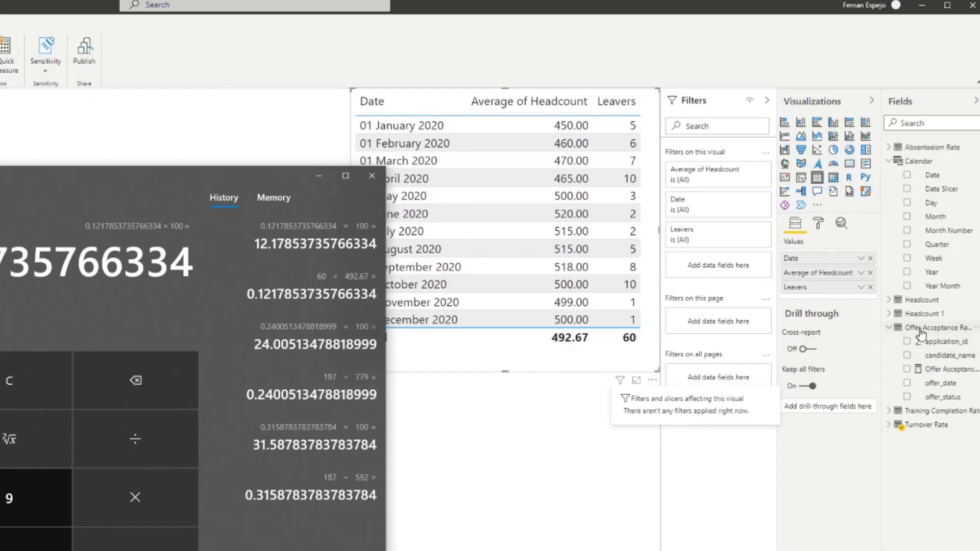
Add a new measure named Turnover Rate to the Turnover Rate table and begin its formula on a second line.
click(889, 425)
right_click(912, 428)
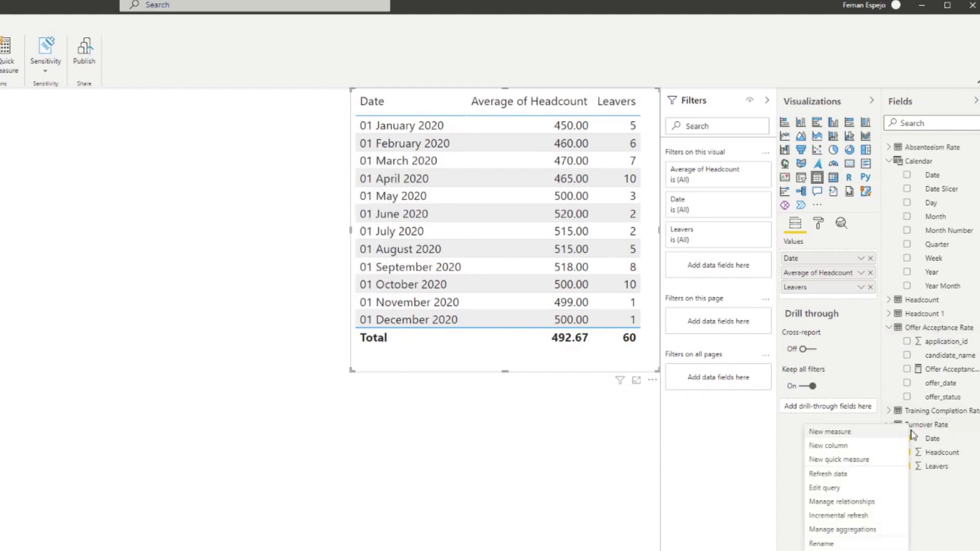
click(879, 434)
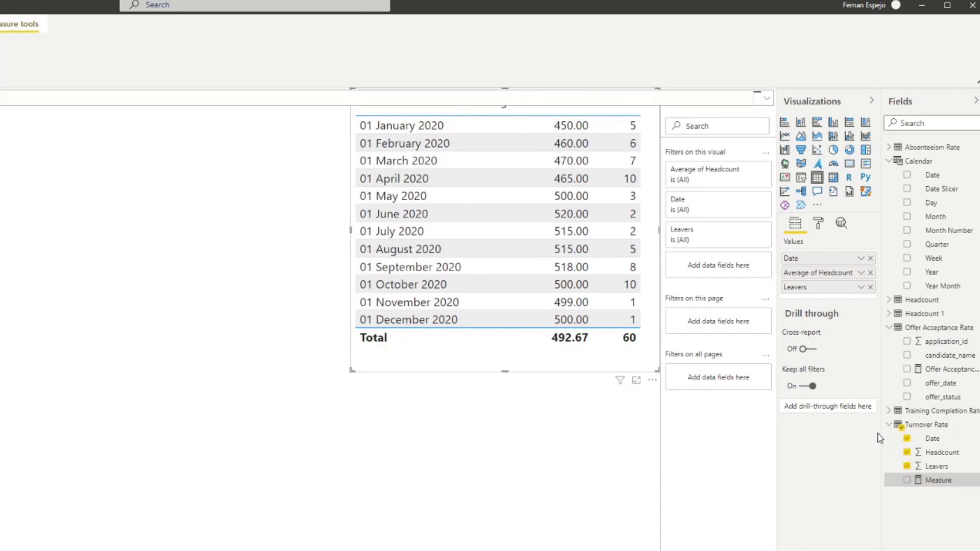
text(Turn)
key(BackSpace)
key(BackSpace)
key(BackSpace)
key(BackSpace)
text(Turnover Rate =)
key(shift+Return)
key(Tab)
key(BackSpace)
Define the variable _totalLeavers in the measure as SUM('Turnover Rate'[Leavers]).
text(VAR )
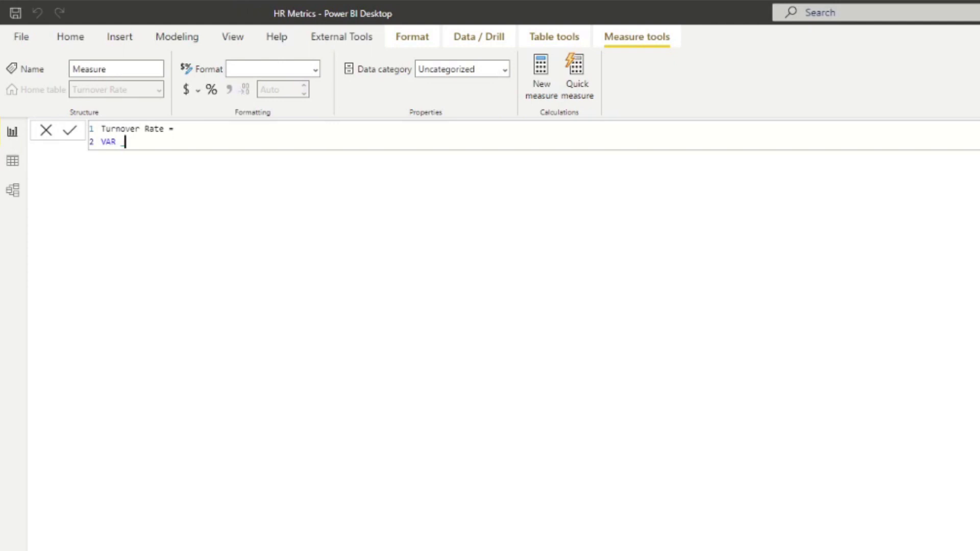
text(_totalLeavers = SUM()
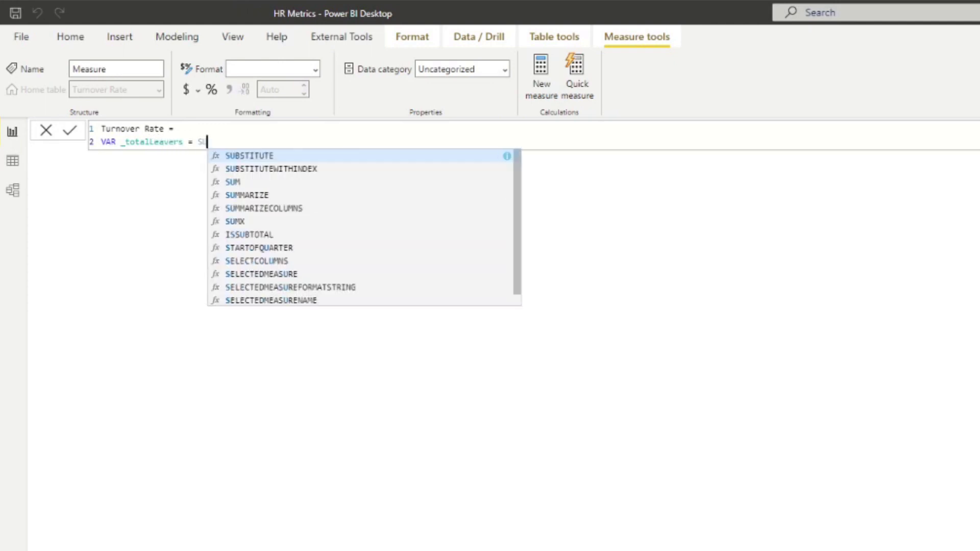
key(BackSpace)
key(BackSpace)
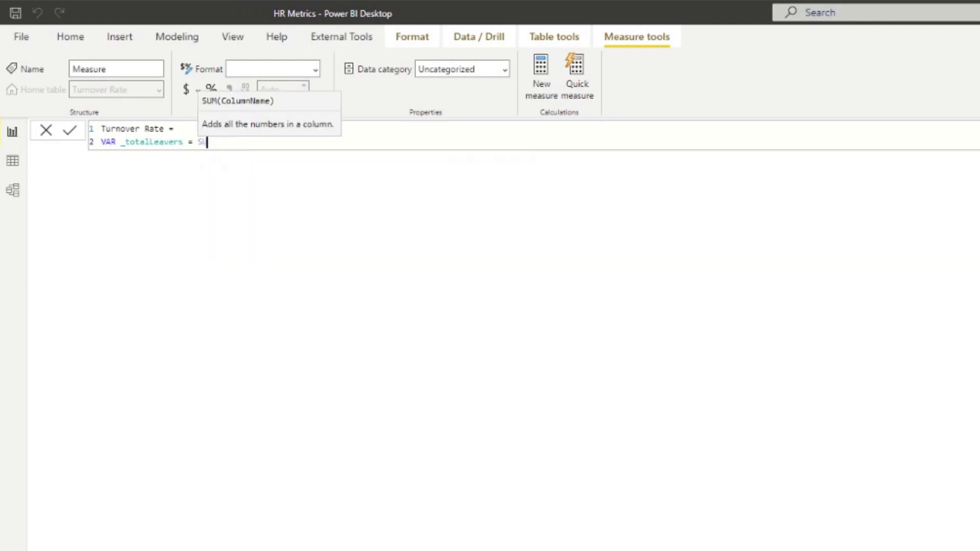
text(M(Leaver)
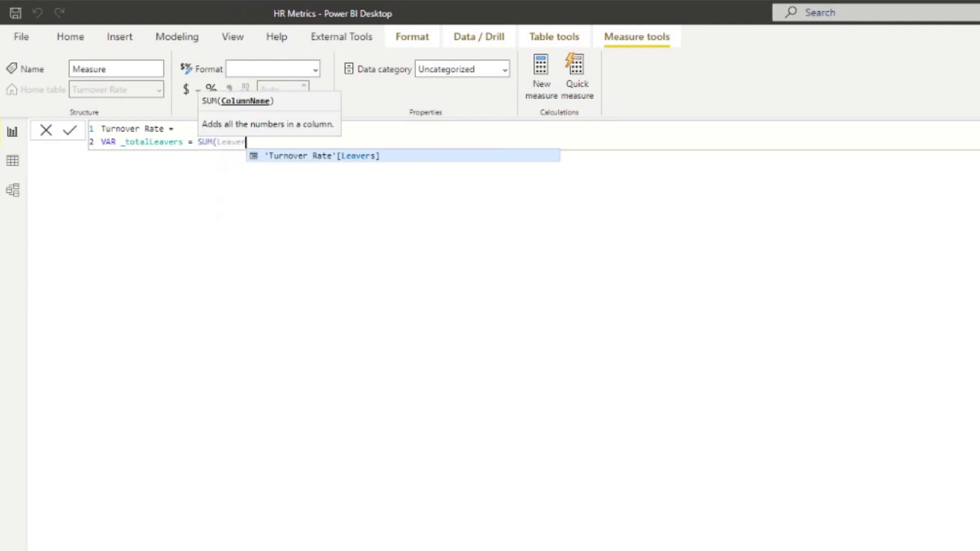
key(Tab)
text())
key(shift+Return)
Define the variable _averageHeadcount in the Turnover Rate measure as AVERAGE('Turnover Rate'[Headcount]).
text(VAR _)
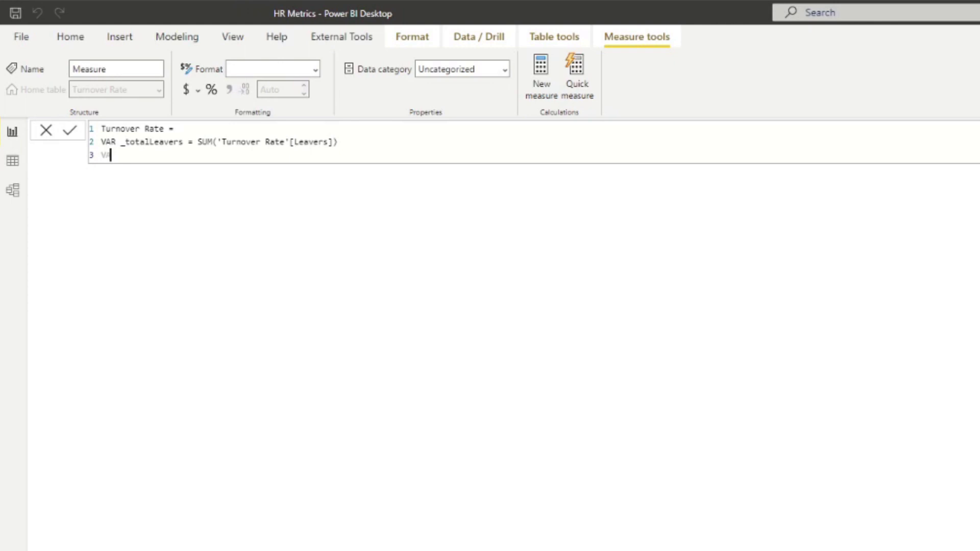
text(average)
key(BackSpace)
text(Headcount = AVERAGE()
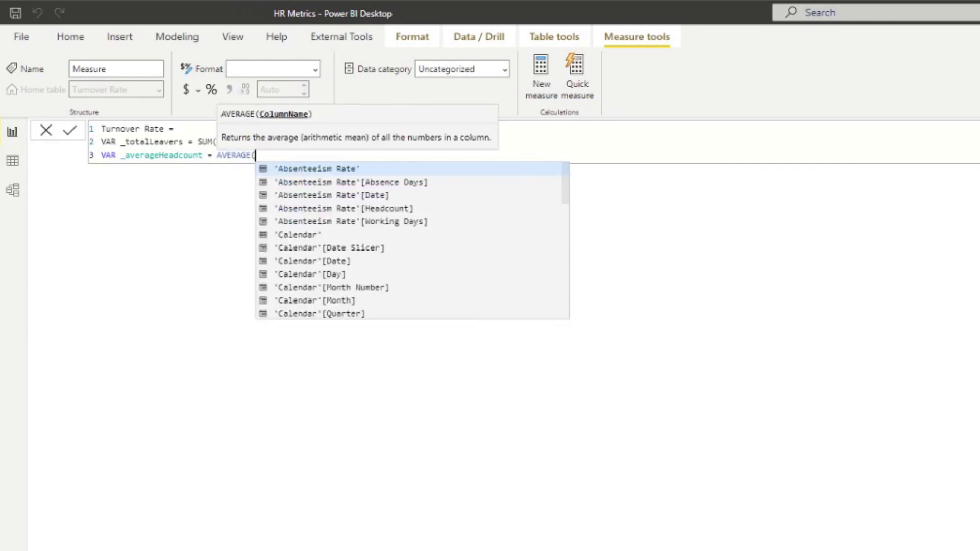
text(Headcount)
key(BackSpace)
key(BackSpace)
key(BackSpace)
key(BackSpace)
key(BackSpace)
key(BackSpace)
key(BackSpace)
key(BackSpace)
key(BackSpace)
text(Turnov)
key(Down)
key(Down)
key(Down)
key(Up)
key(Tab)
text())
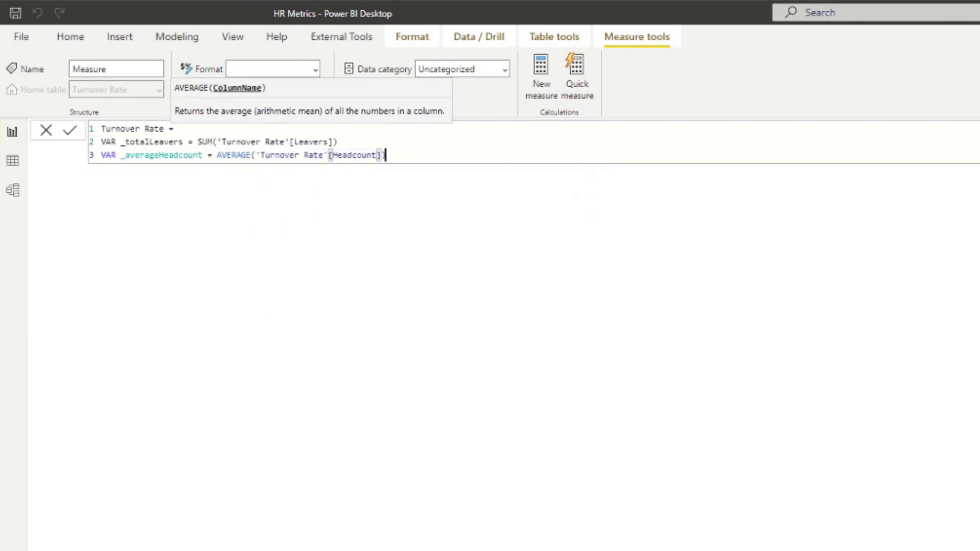
key(shift+Return)
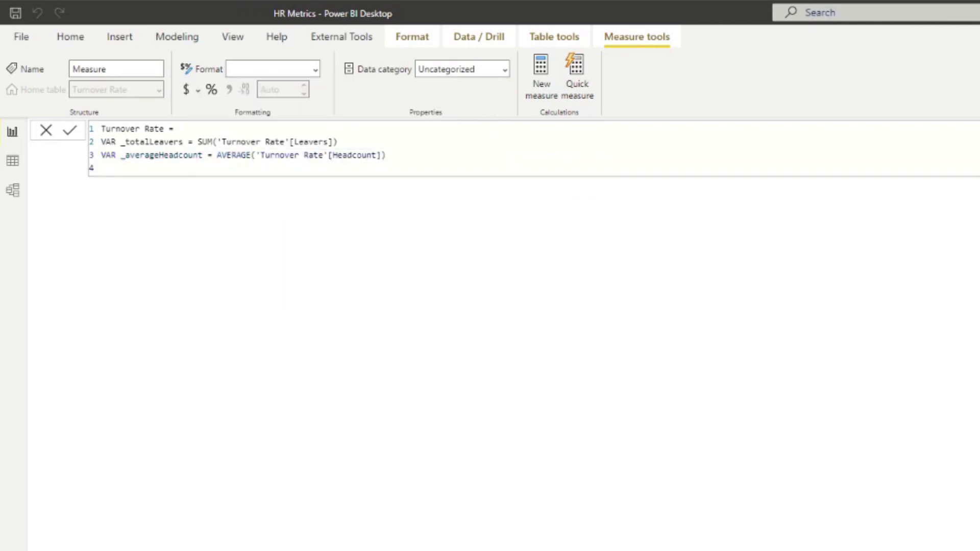
Finish the measure with RETURN DIVIDE(_totalLeavers, _averageHeadcount) and commit the formula.
text(RETURN)
key(shift+Return)
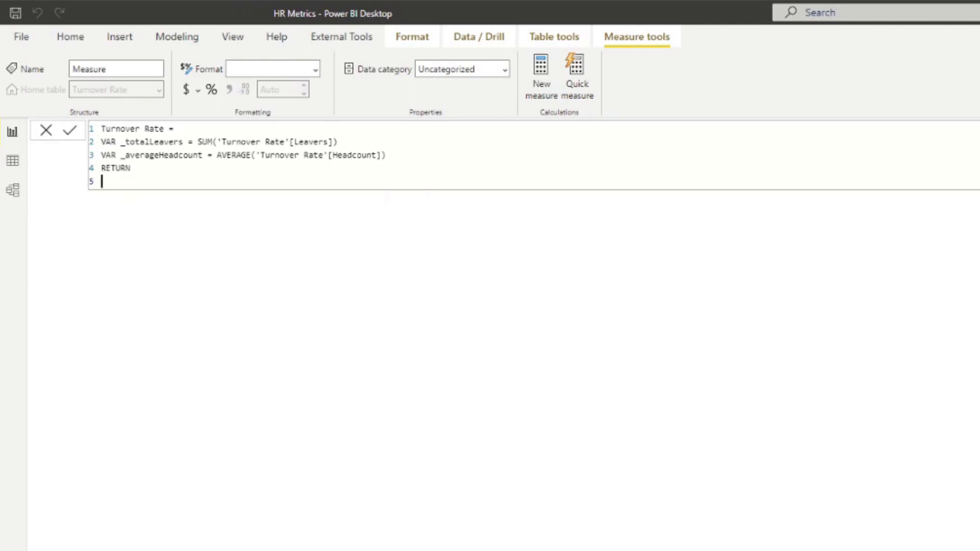
text(DIVIDE()
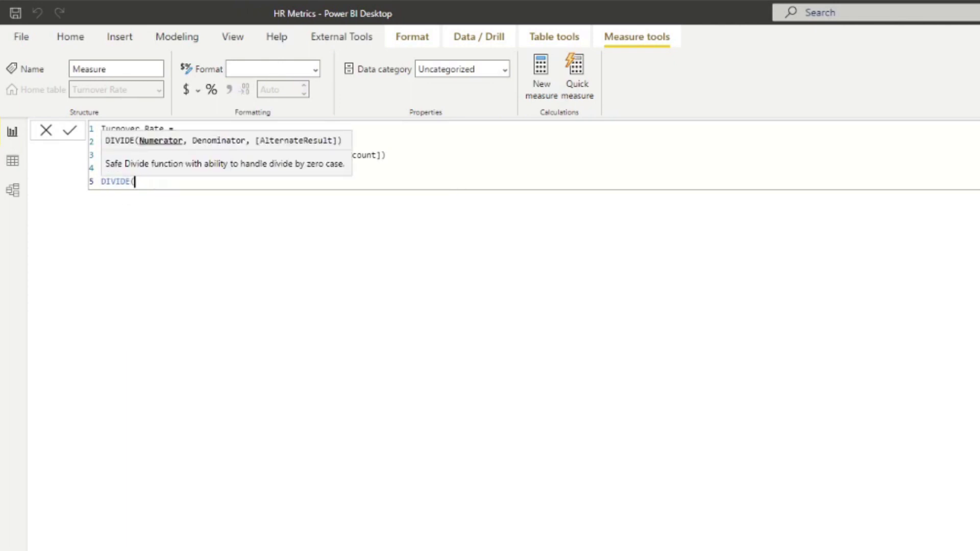
text(_totalLeavers)
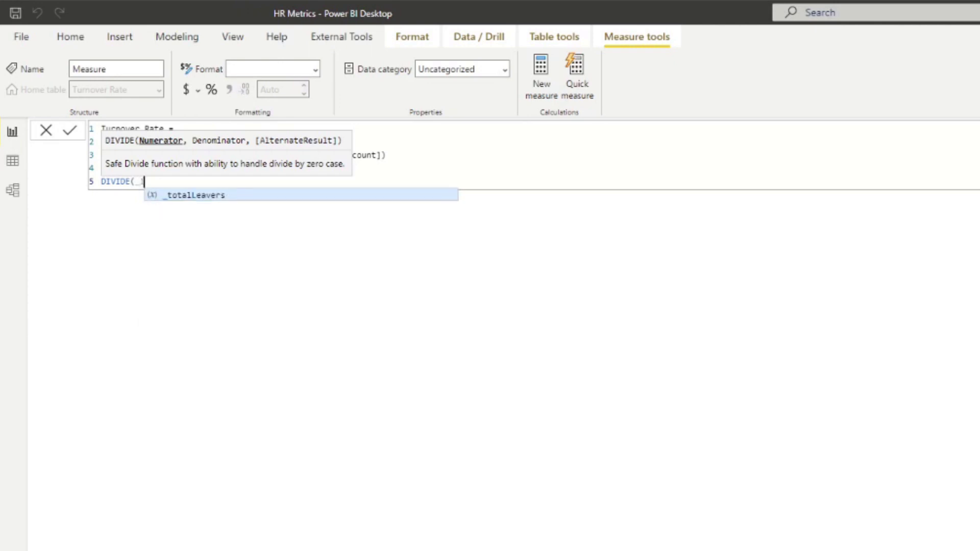
text(, _)
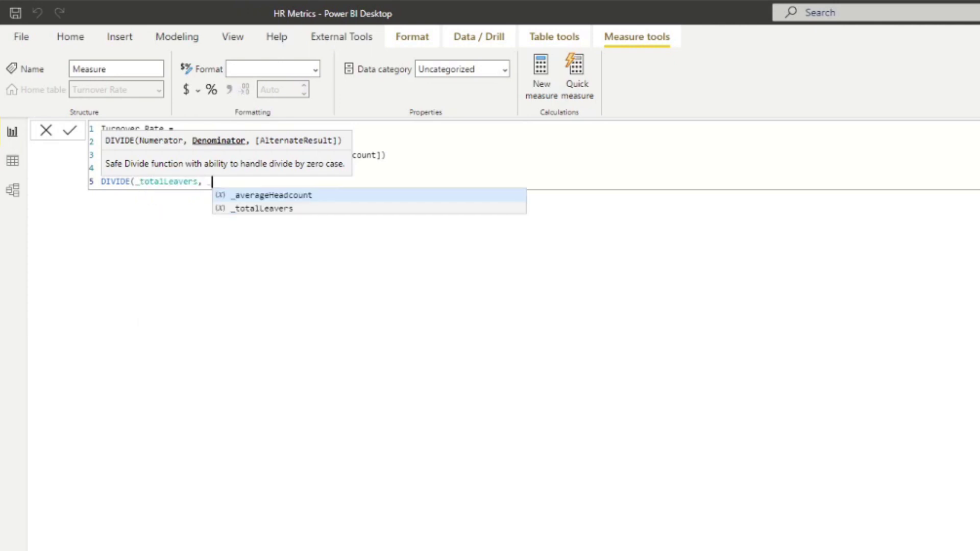
key(Tab)
text())
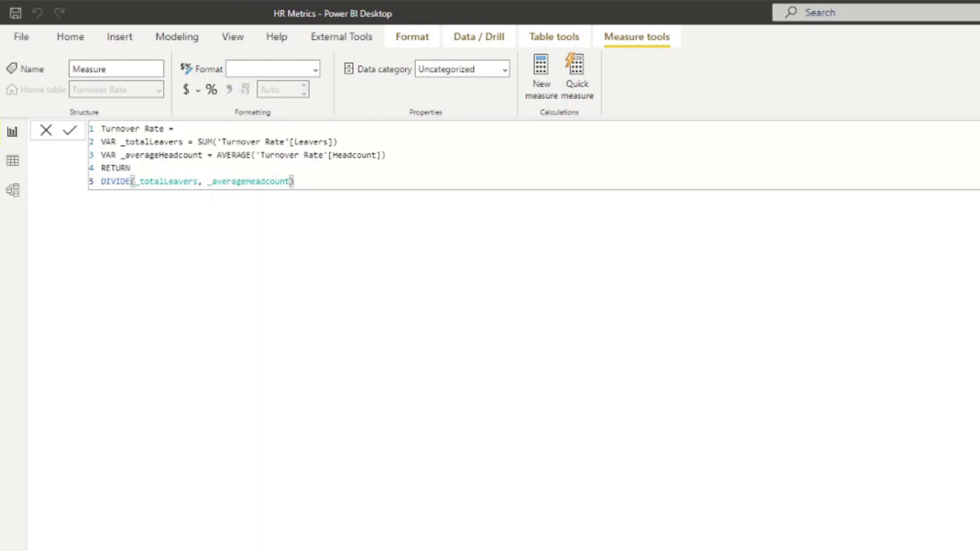
key(Return)
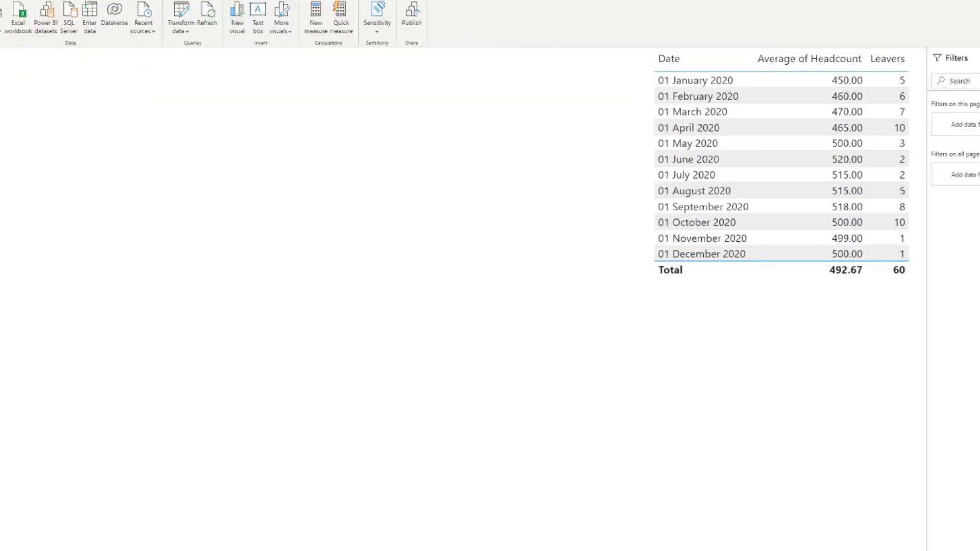
Show the Turnover Rate measure in a card below the table and format it as a percentage.
drag(683, 391, 700, 393)
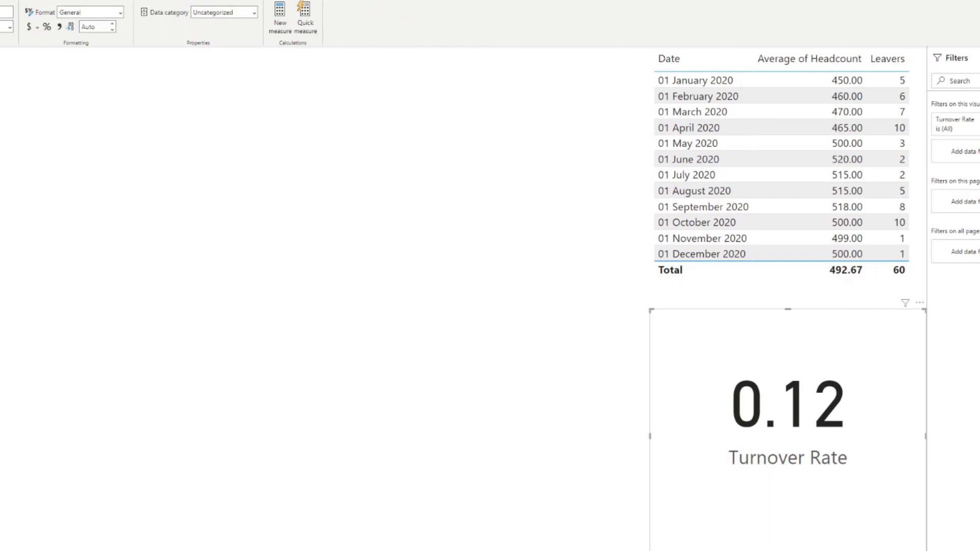
click(46, 28)
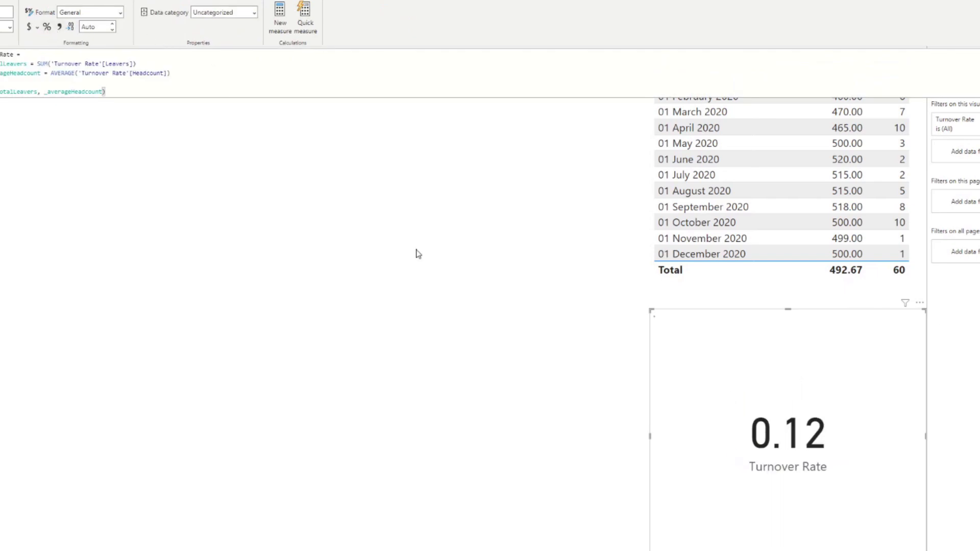
click(553, 520)
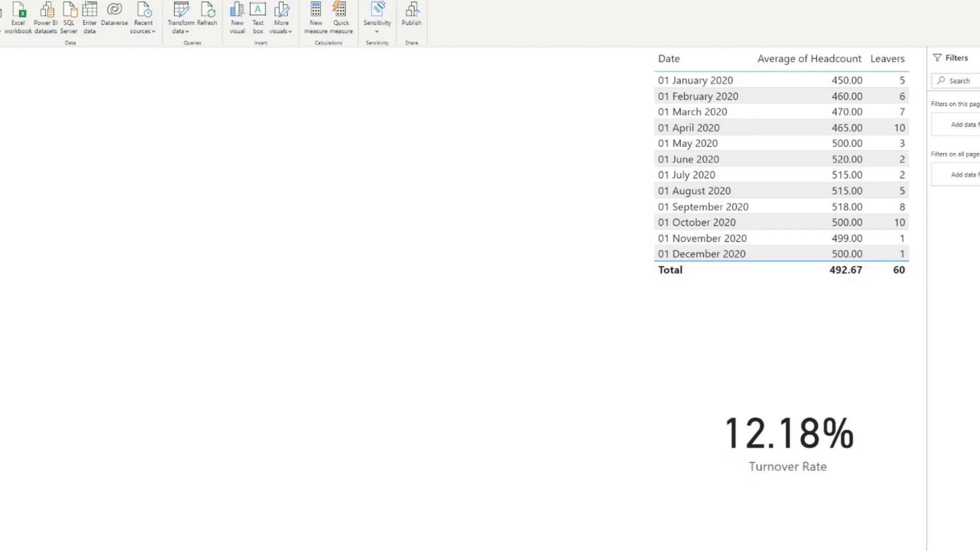
key(alt+Tab)
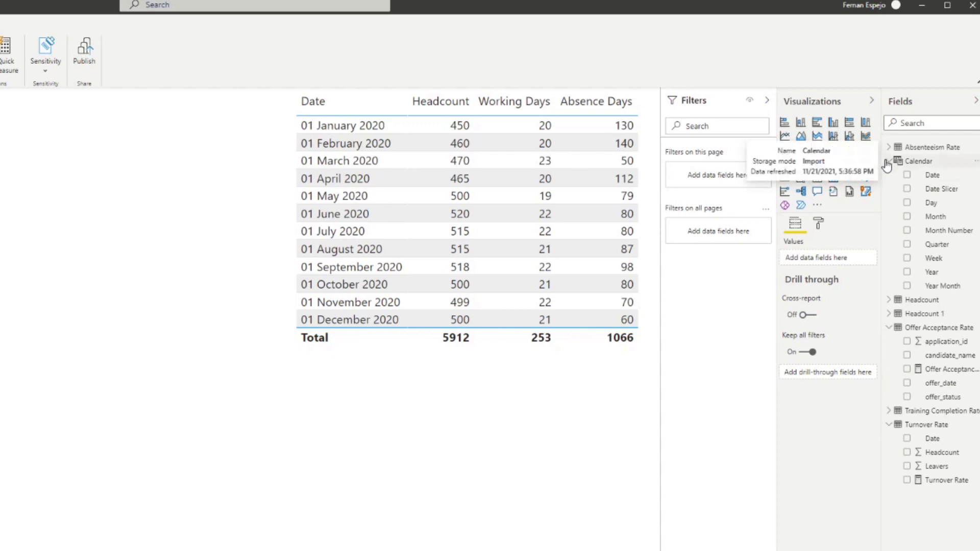
Add a new measure named Absence Rate to the Absenteeism Rate table and begin its formula on a second line.
click(910, 159)
right_click(906, 148)
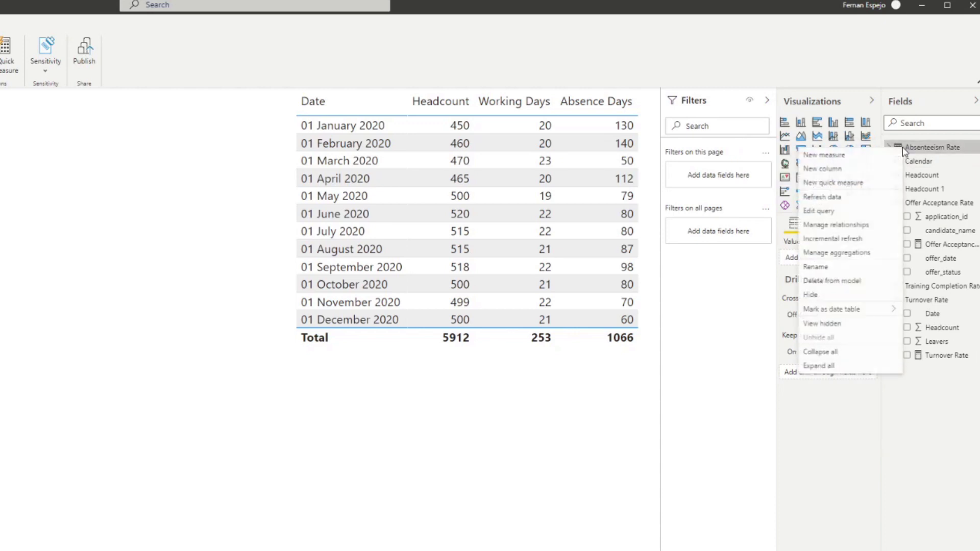
click(853, 159)
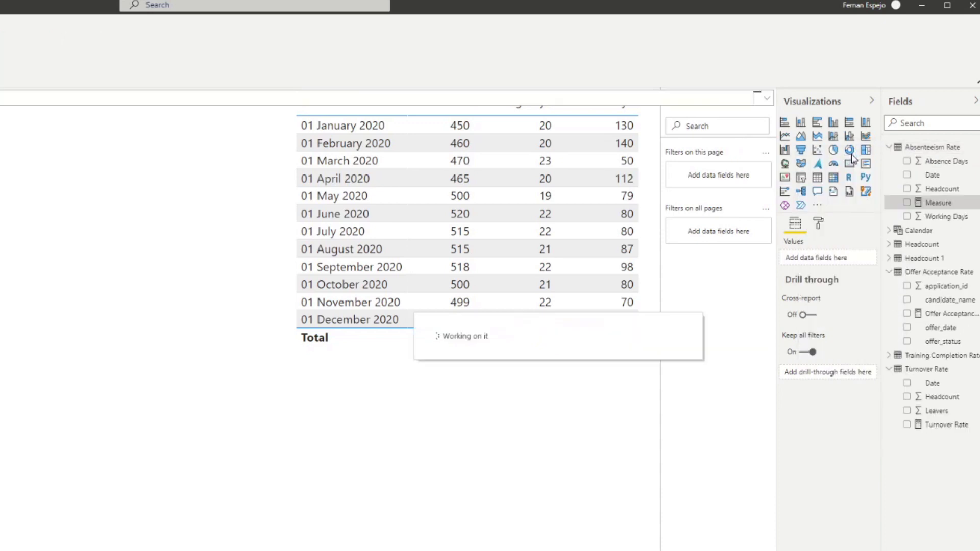
text(Absence R)
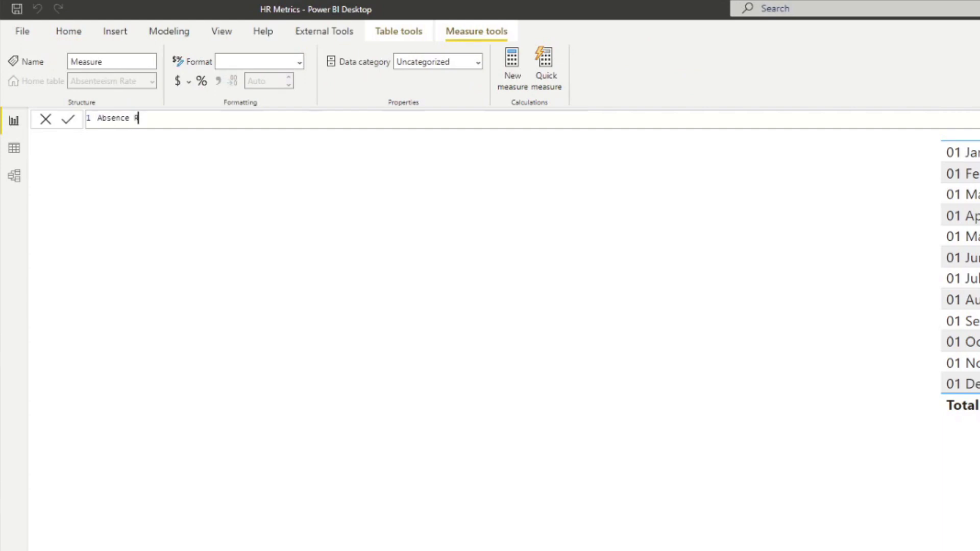
text(ate =)
key(shift+Return)
key(Tab)
key(BackSpace)
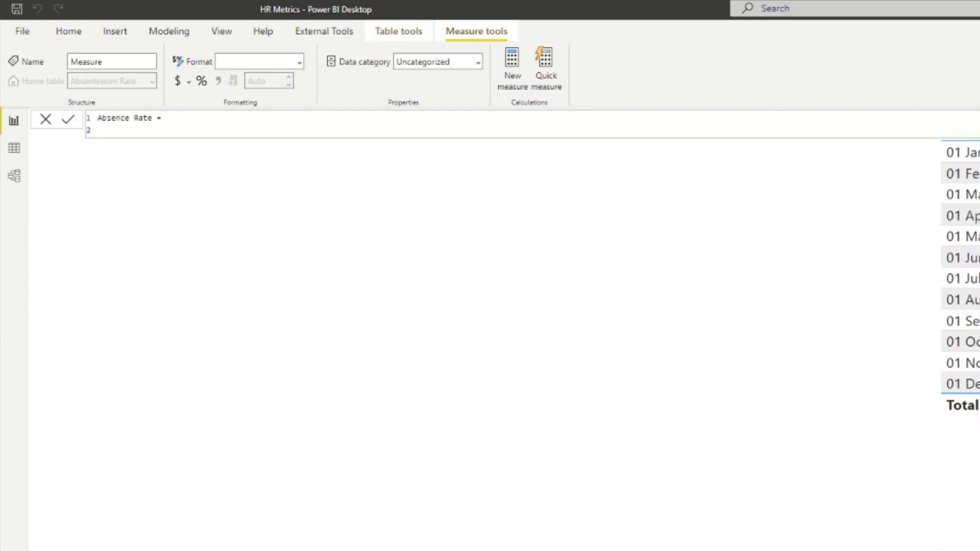
Define the variable _absenceDays in the Absence Rate measure as AVERAGE('Absenteeism Rate'[Absence Days]).
text(VAR _absnce)
key(BackSpace)
key(BackSpace)
key(BackSpace)
text(enceDays = AVERAGE(Abse)
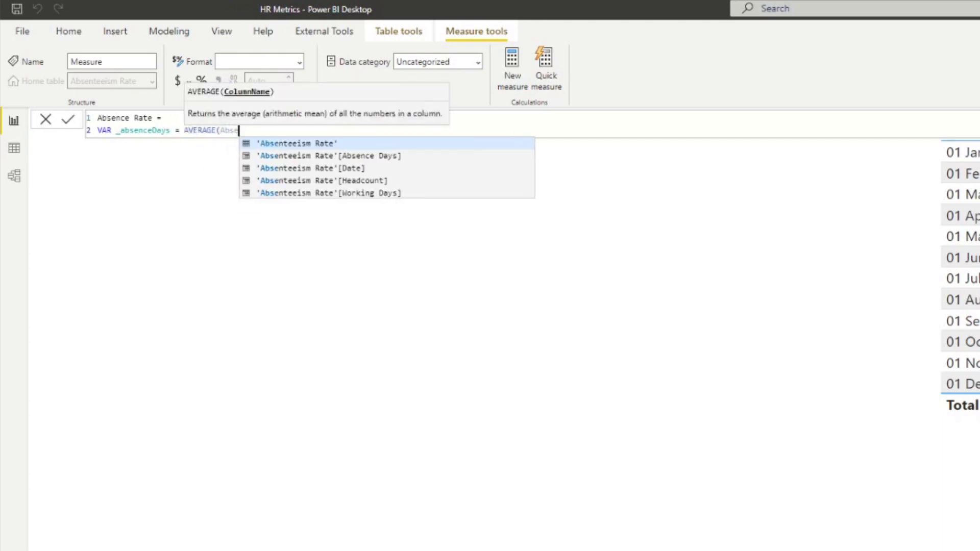
key(Down)
key(Tab)
text())
key(Return)
Define the variable _averageHeadcount in the Absence Rate measure as AVERAGE('Absenteeism Rate'[Headcount]).
text(VAR _)
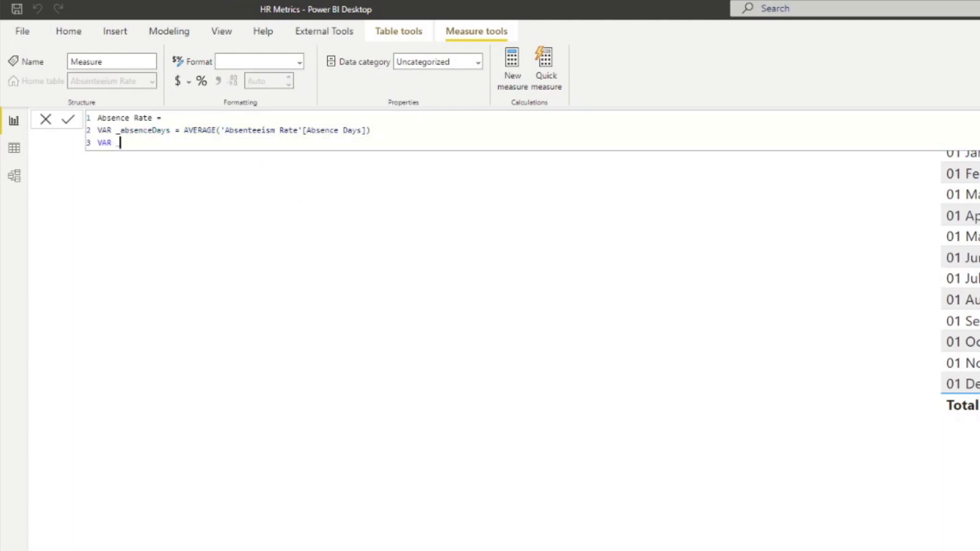
text(averageHeadcount = AVER)
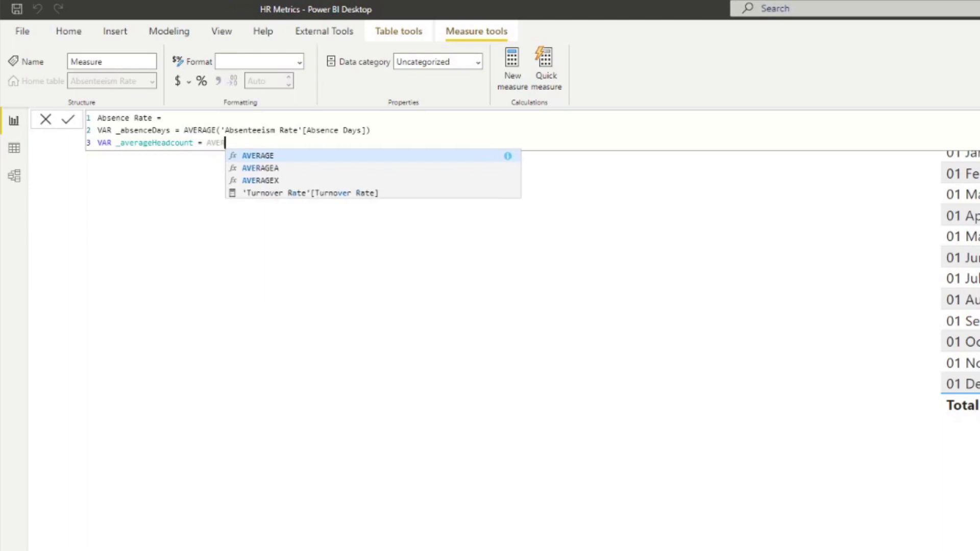
text(AGE(headcount)
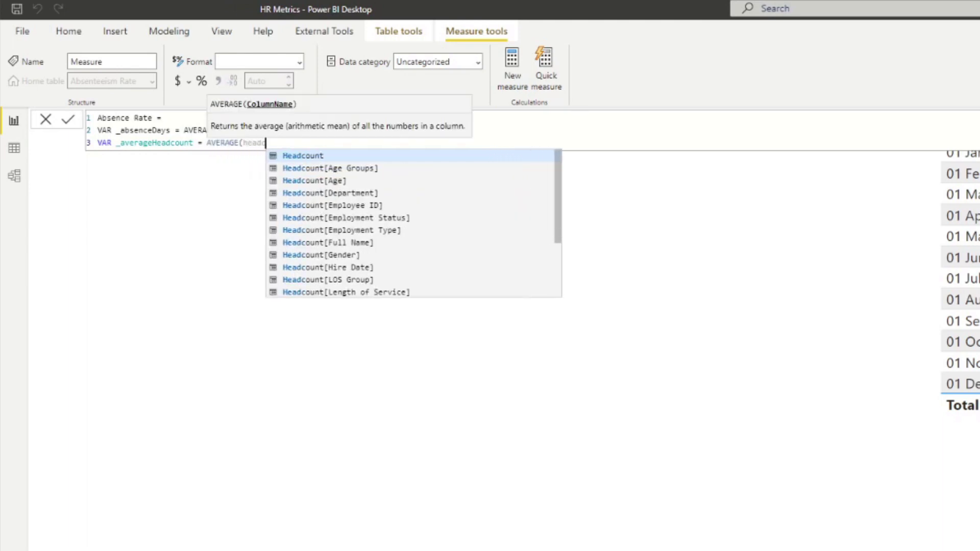
key(BackSpace)
key(BackSpace)
key(BackSpace)
key(BackSpace)
key(BackSpace)
key(BackSpace)
key(BackSpace)
key(BackSpace)
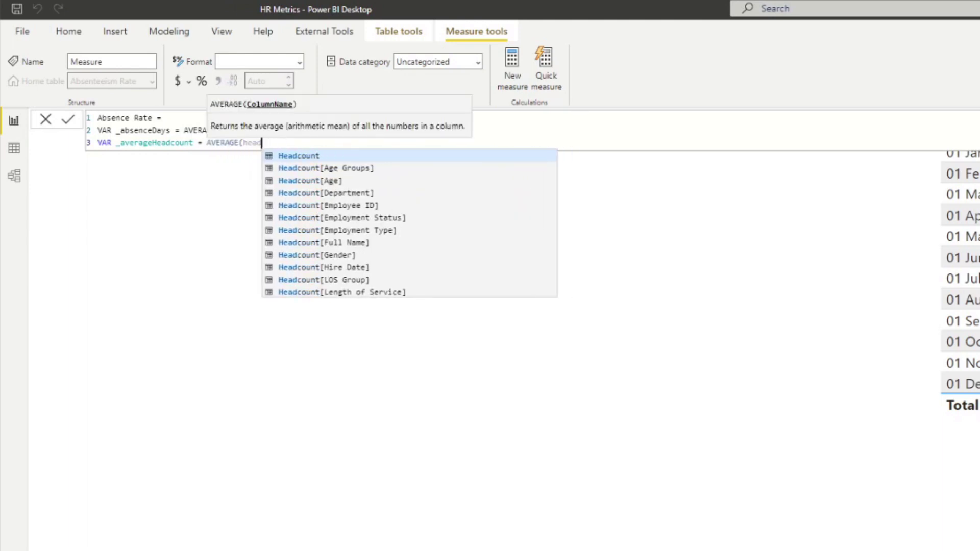
key(BackSpace)
text(abs)
key(Down)
key(Down)
key(Down)
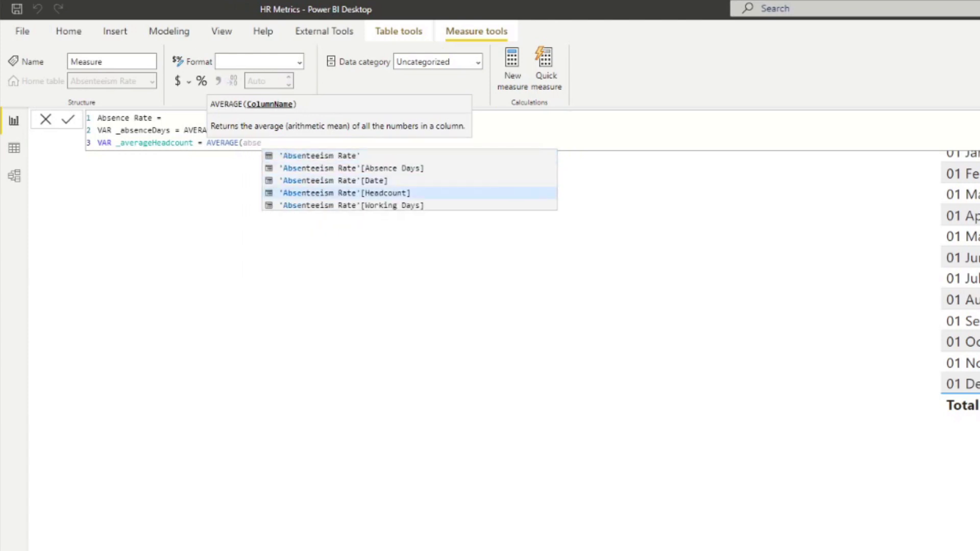
key(Tab)
text())
key(Return)
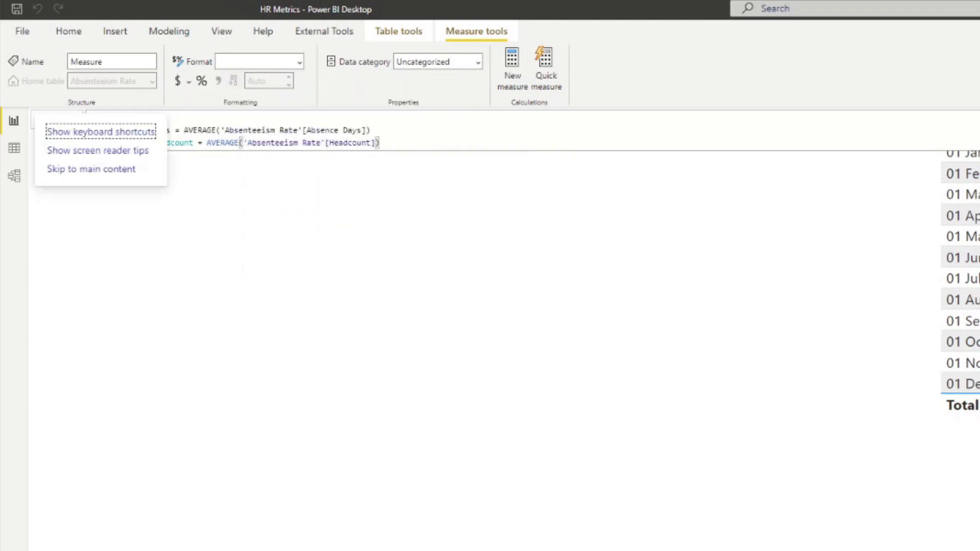
click(716, 140)
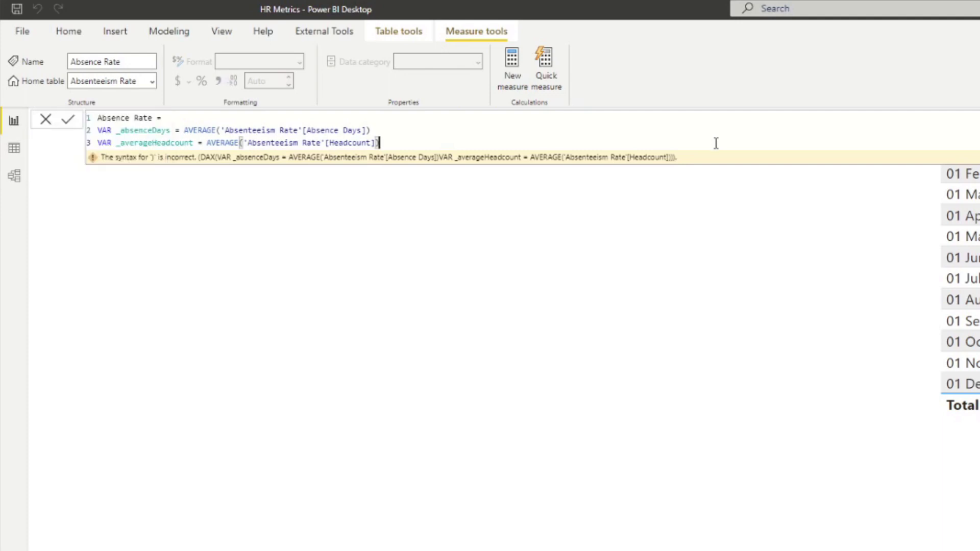
Define the variable _averageWorkingDays in the Absence Rate measure as AVERAGE('Absenteeism Rate'[Working Days]).
key(shift+Return)
text(VAR _)
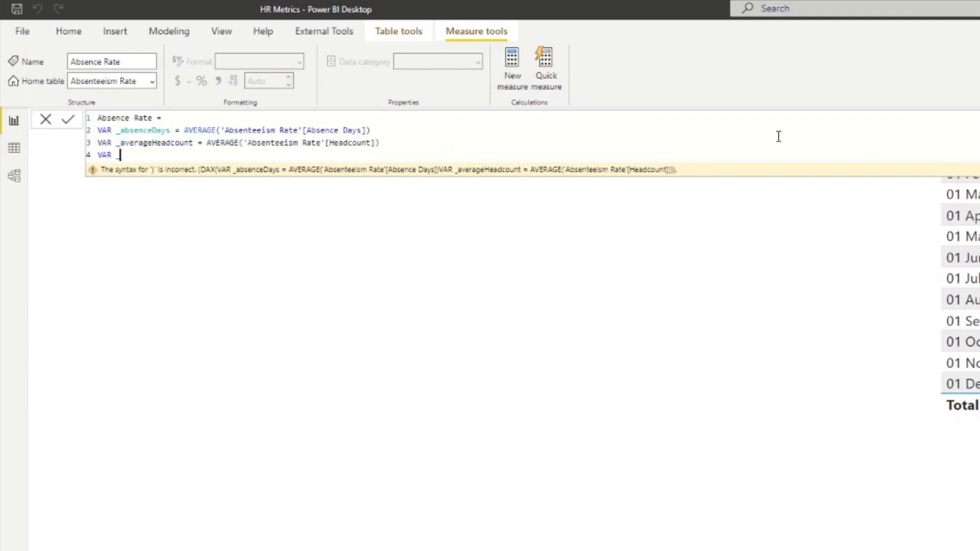
text(averageWorkingDays = AVER)
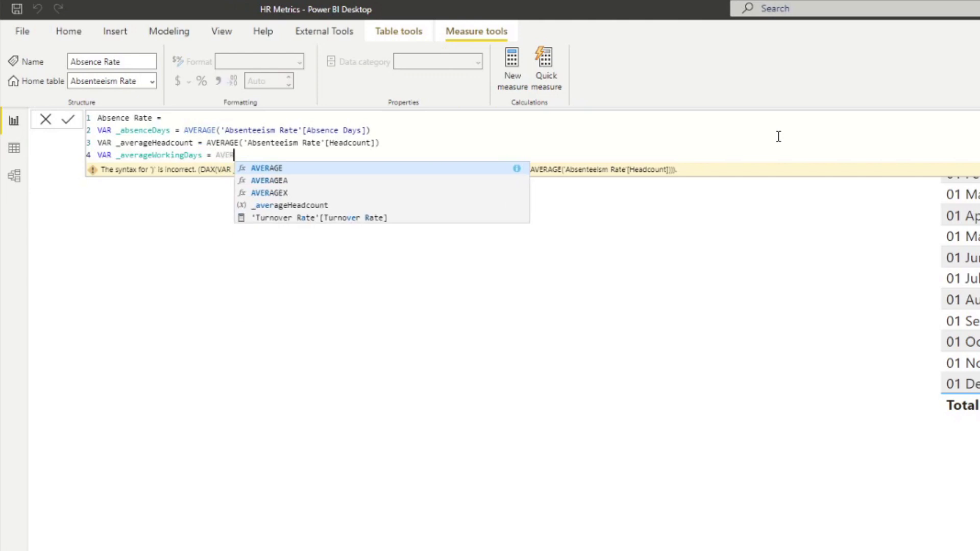
text(AGE()
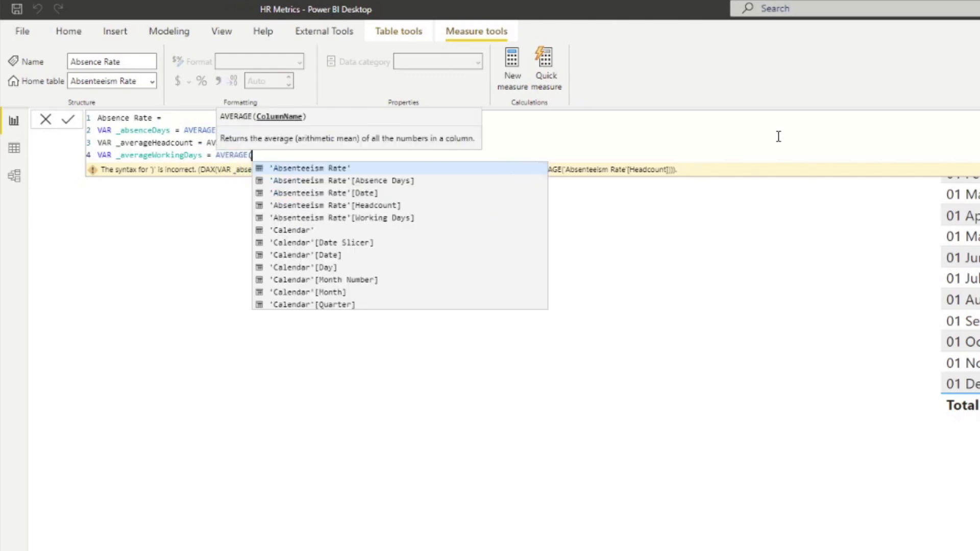
text(Abse)
key(Down)
key(Down)
key(Down)
key(Down)
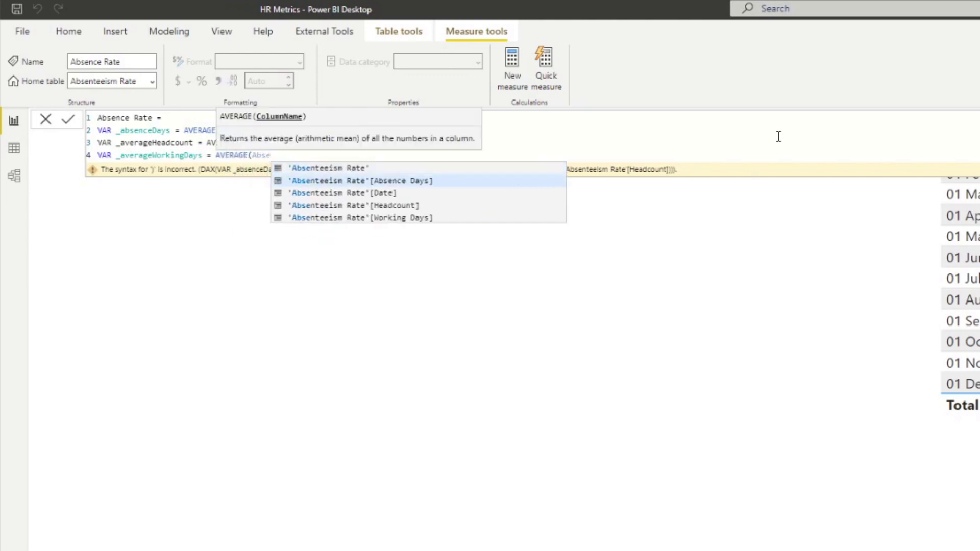
key(Tab)
text())
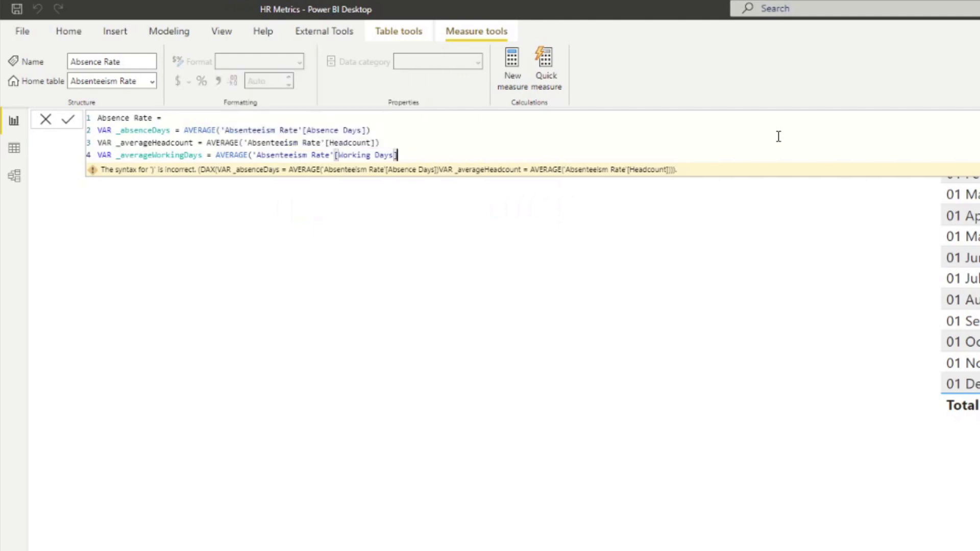
Return DIVIDE(_absenceDays, (_averageHeadcount * _averageWorkingDays)) after the variables and commit the Absence Rate measure.
key(Return)
key(Return)
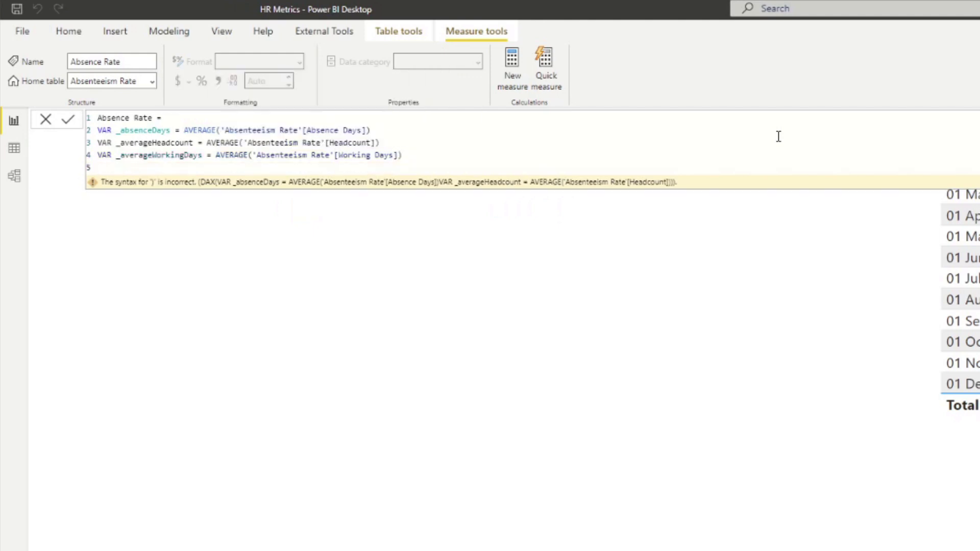
text(RETURN)
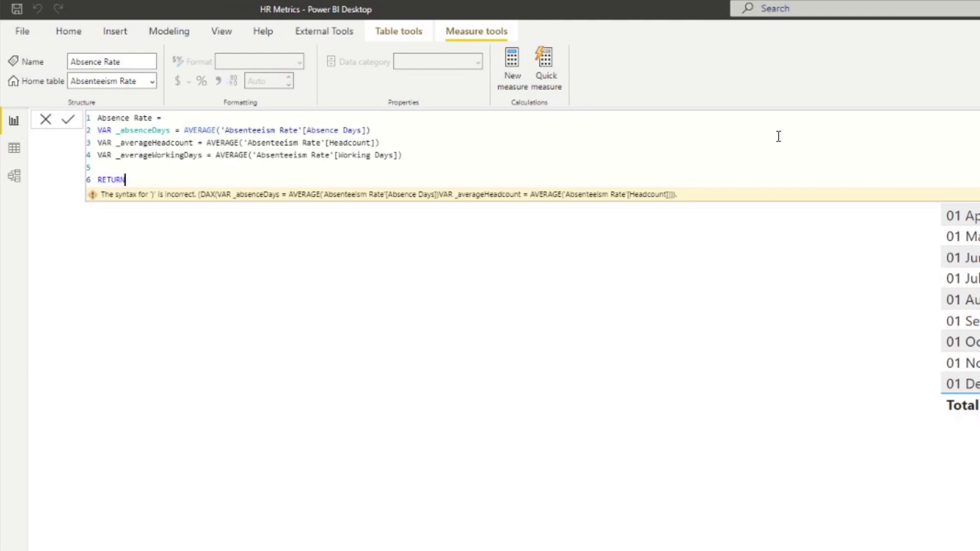
key(Return)
text(DIVIDE())
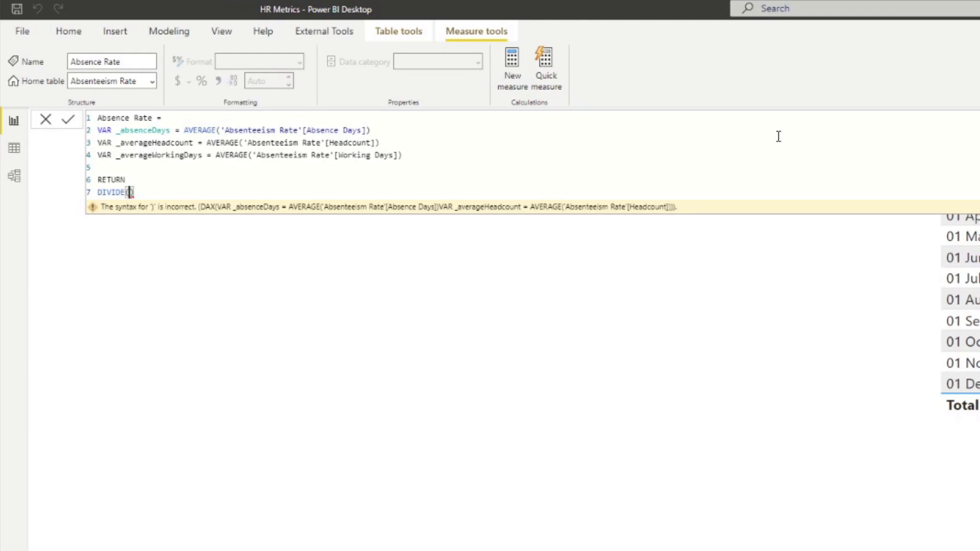
text(_absenceDays)
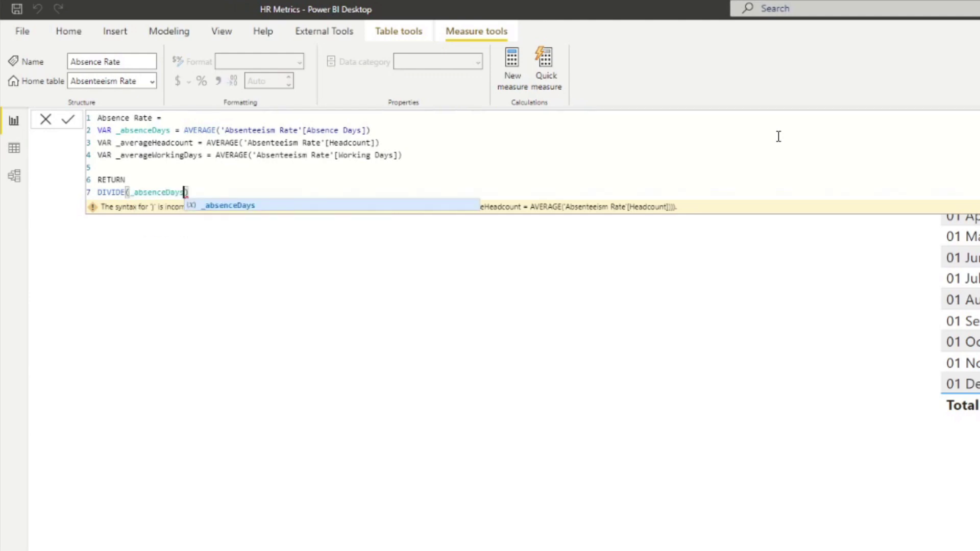
text(, )
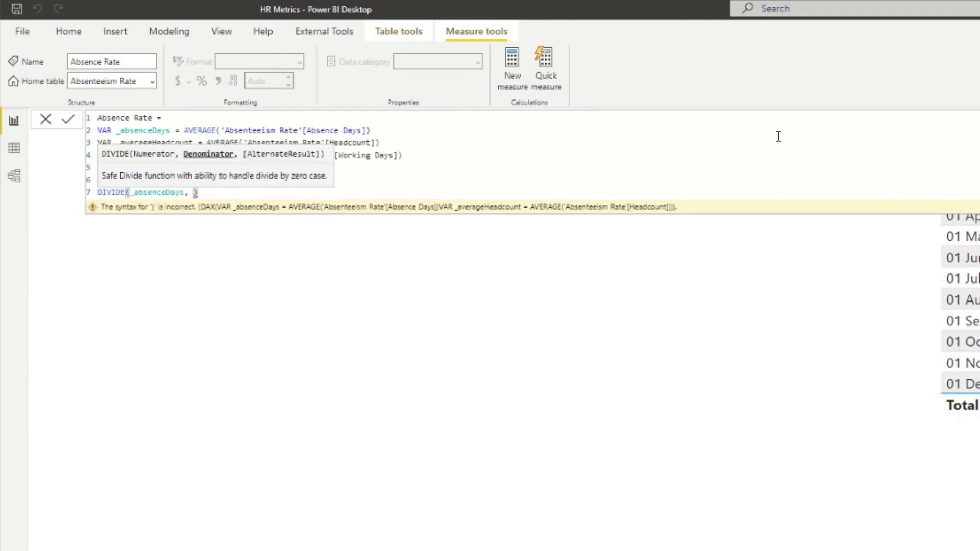
text((to)
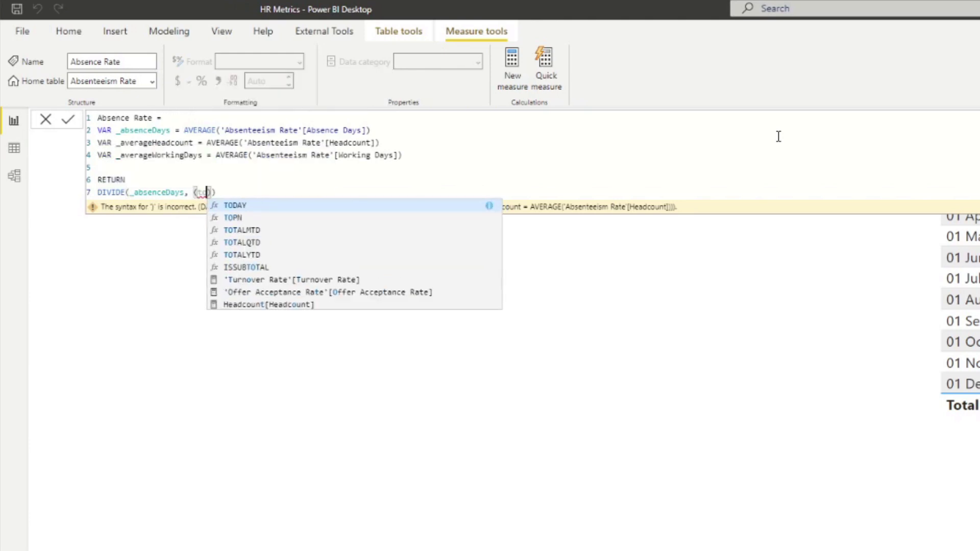
key(BackSpace)
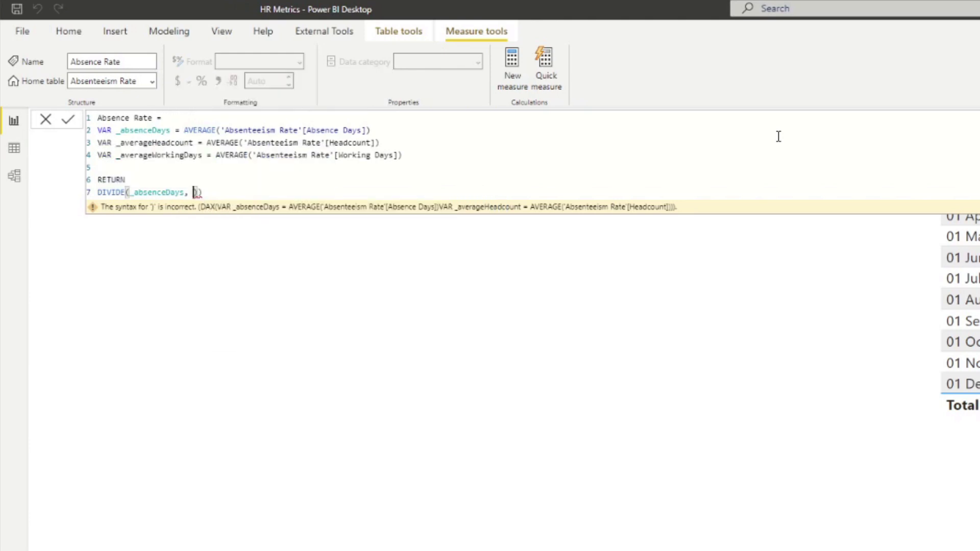
text((_averageHeadcount)
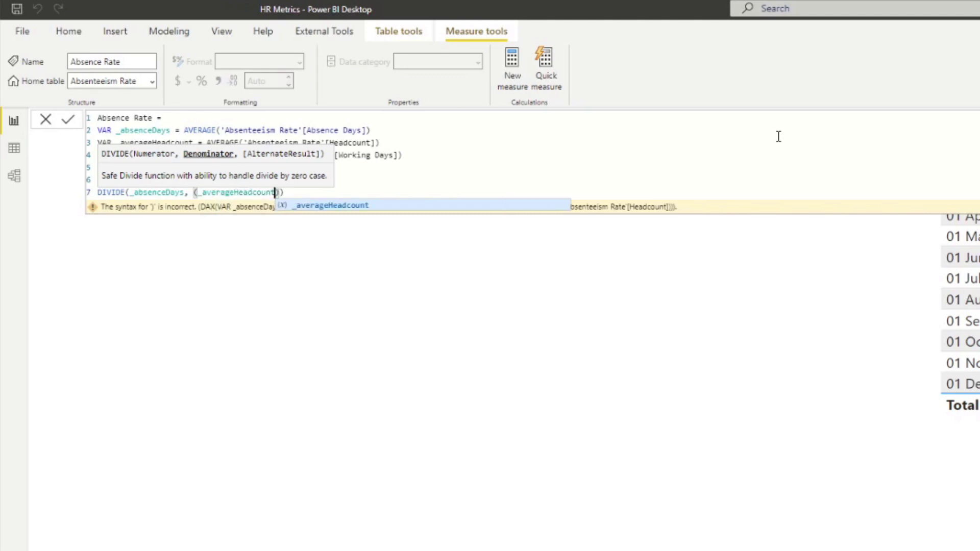
text( *)
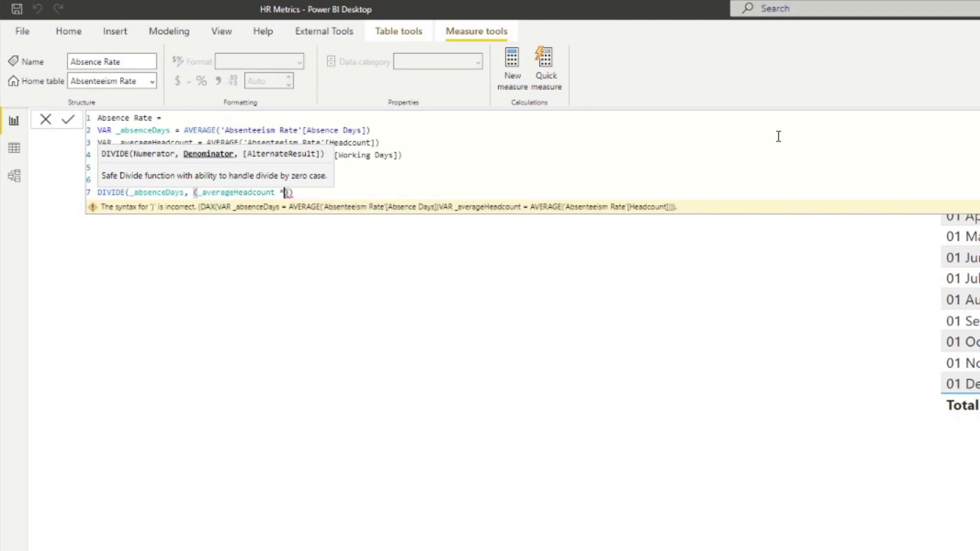
text( _averageWorkingDays))
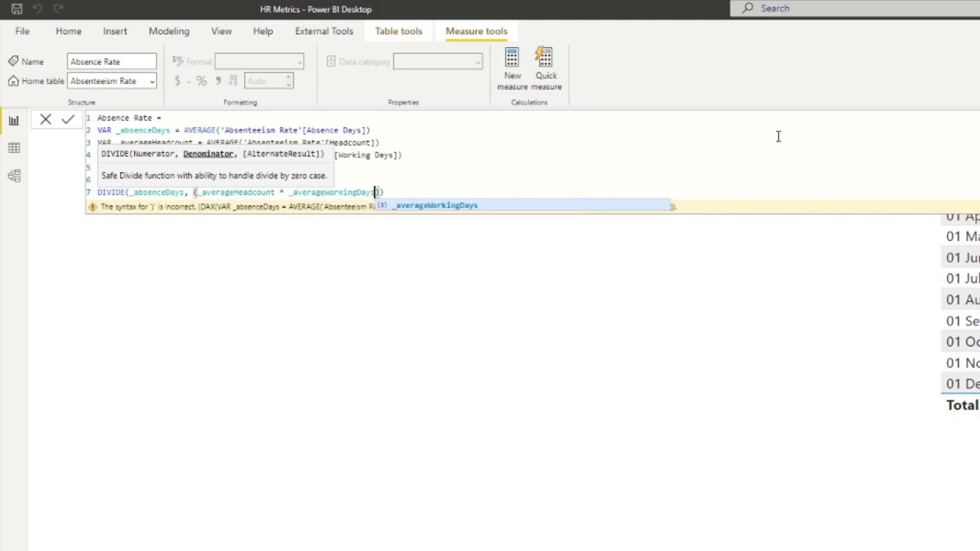
text())
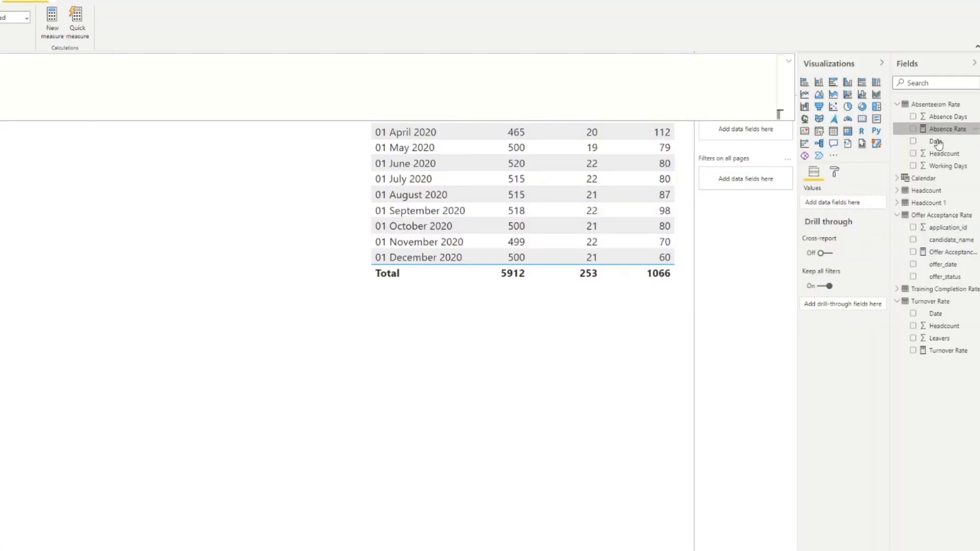
Show the Absence Rate measure in a card below the table, formatted as a percentage, and shift the card slightly.
drag(946, 129, 605, 438)
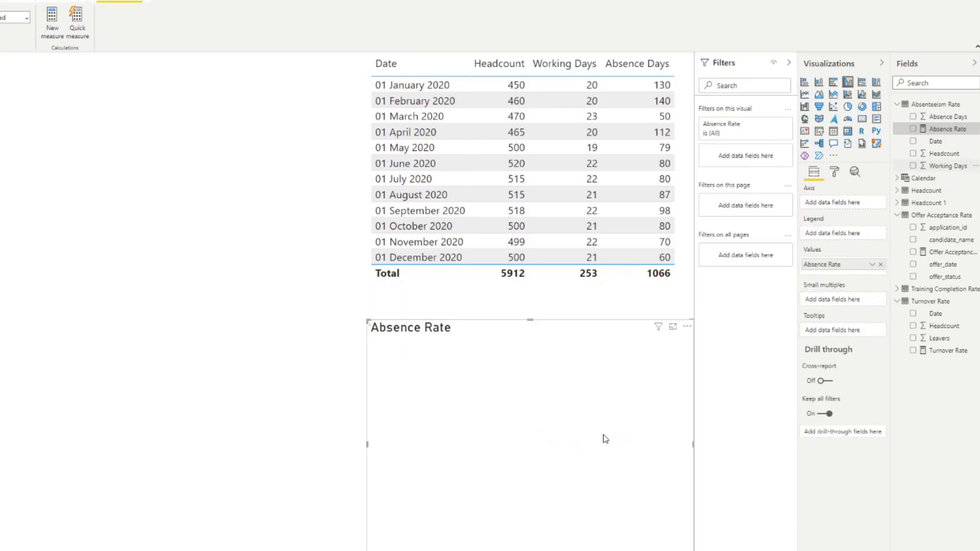
click(862, 119)
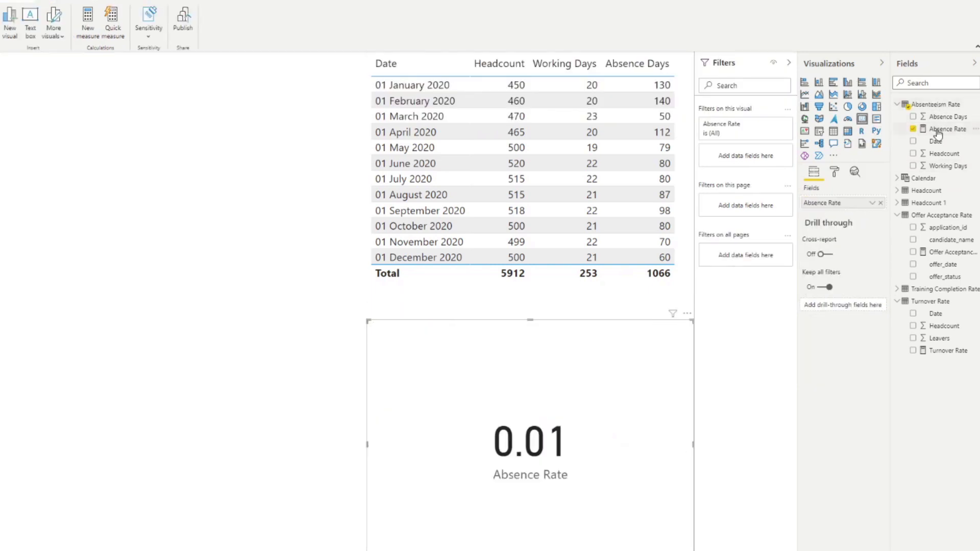
click(937, 130)
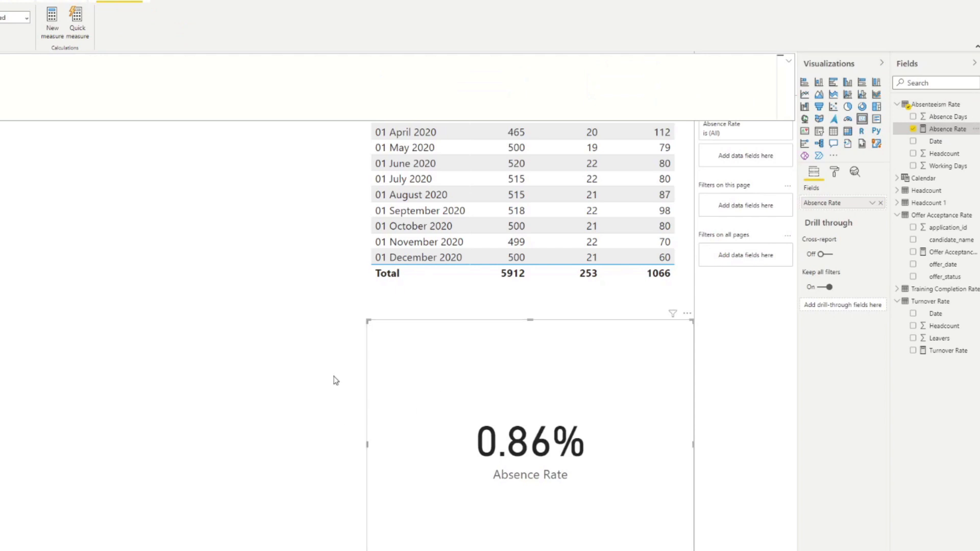
drag(590, 444, 575, 443)
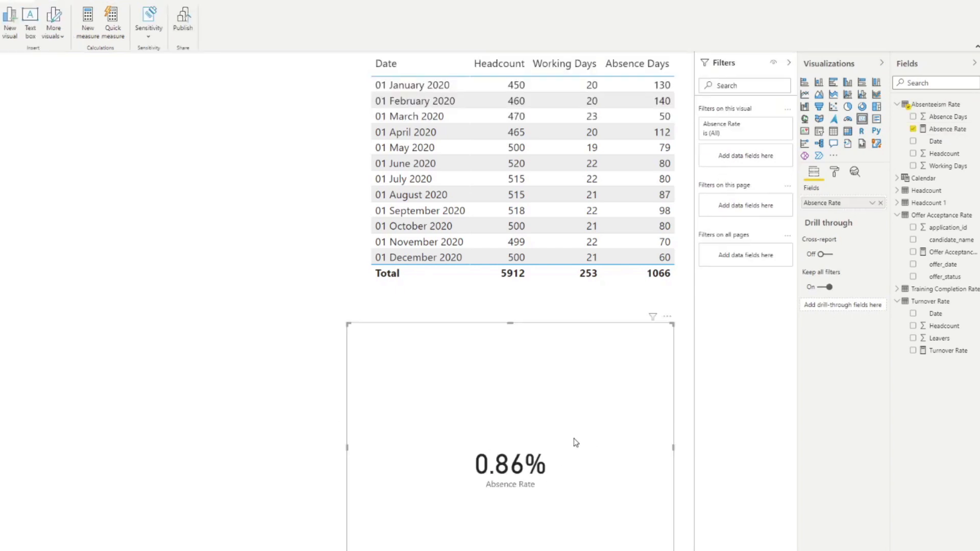
Widen the absenteeism table visual and add the Absence Rate measure to it as a column.
click(610, 300)
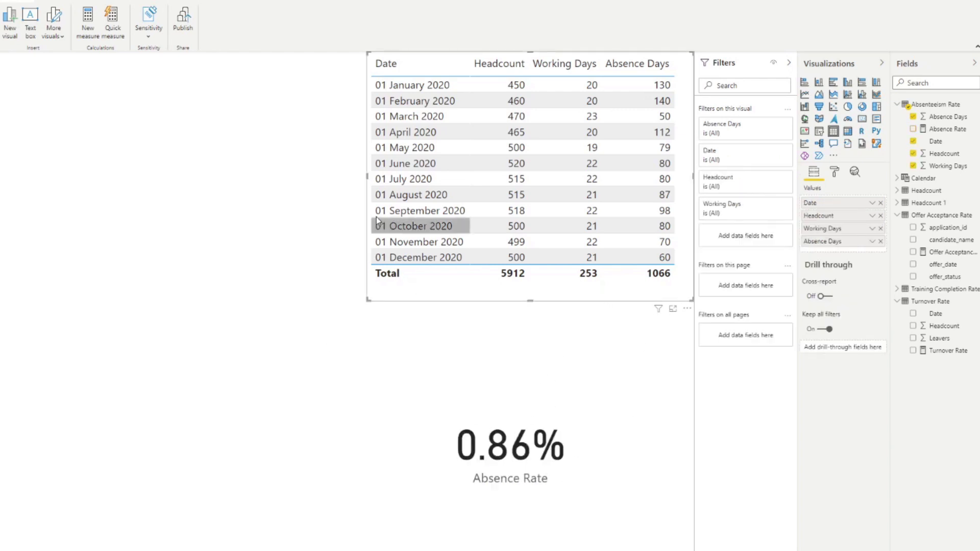
drag(367, 177, 302, 191)
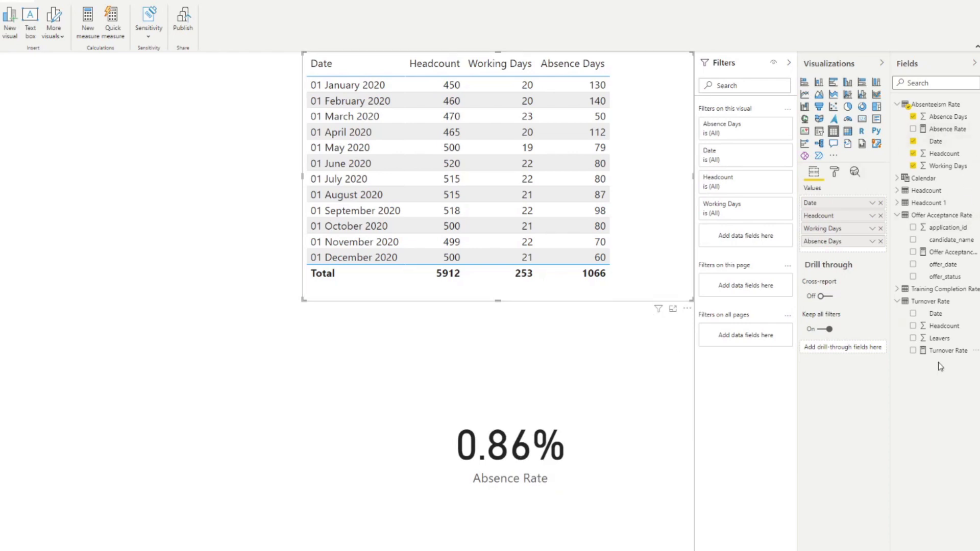
drag(944, 128, 639, 199)
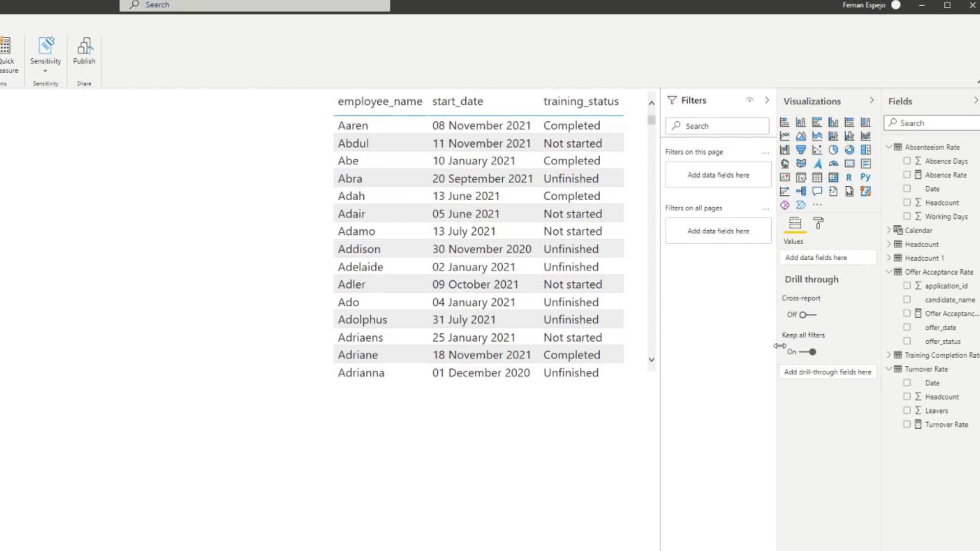
Add a new measure named Completions Rate to the Training Completion Rate table and begin its formula on a second line.
click(889, 147)
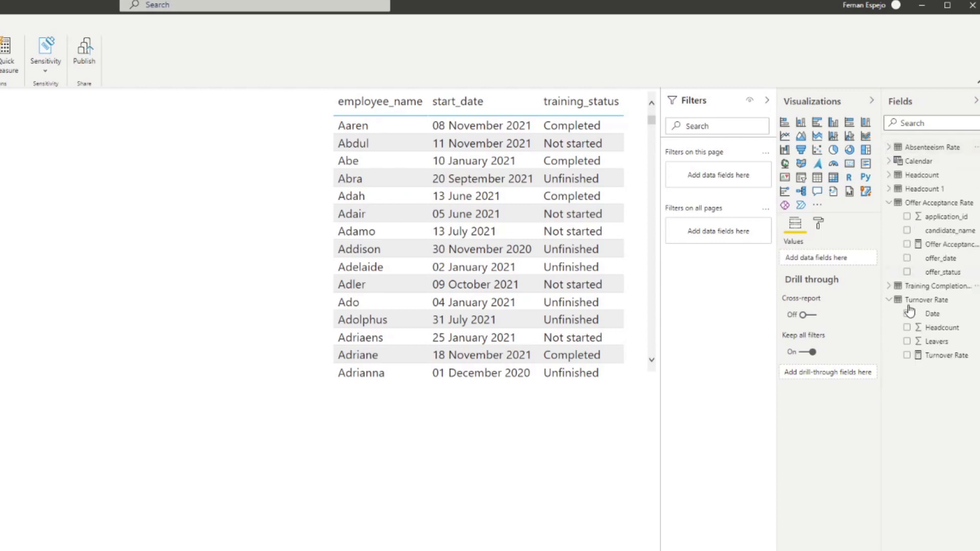
click(889, 286)
click(888, 202)
click(889, 272)
right_click(895, 217)
key(Escape)
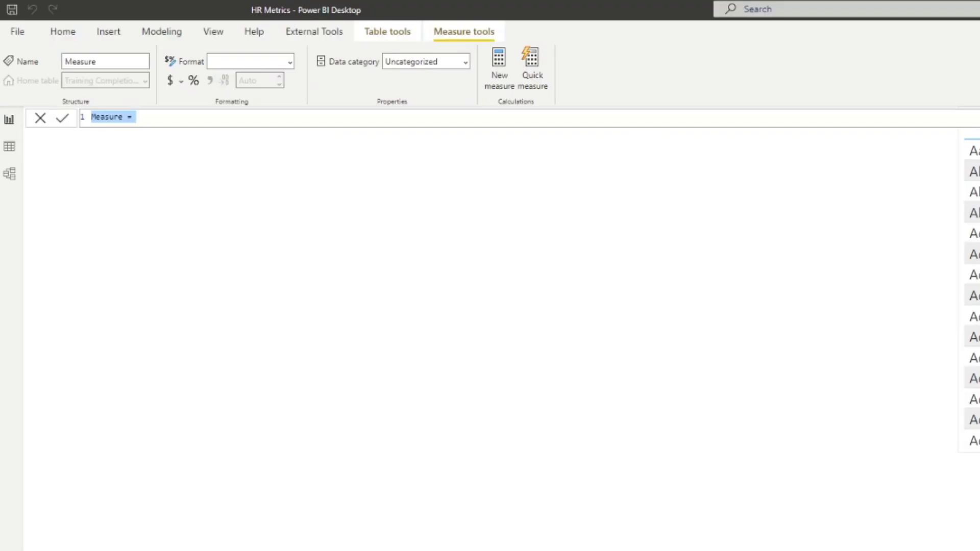
text(Completion)
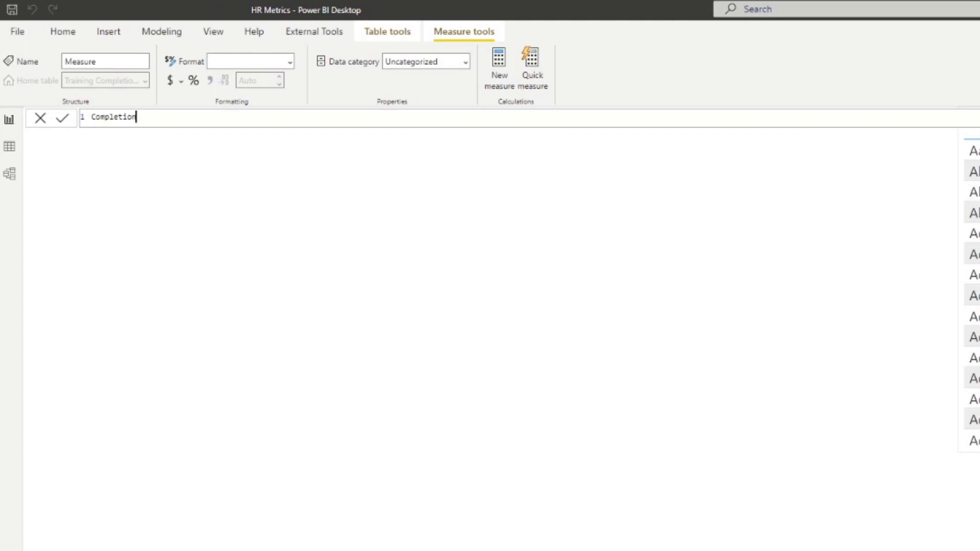
text(s Rate =)
key(shift+Return)
text(DIVI)
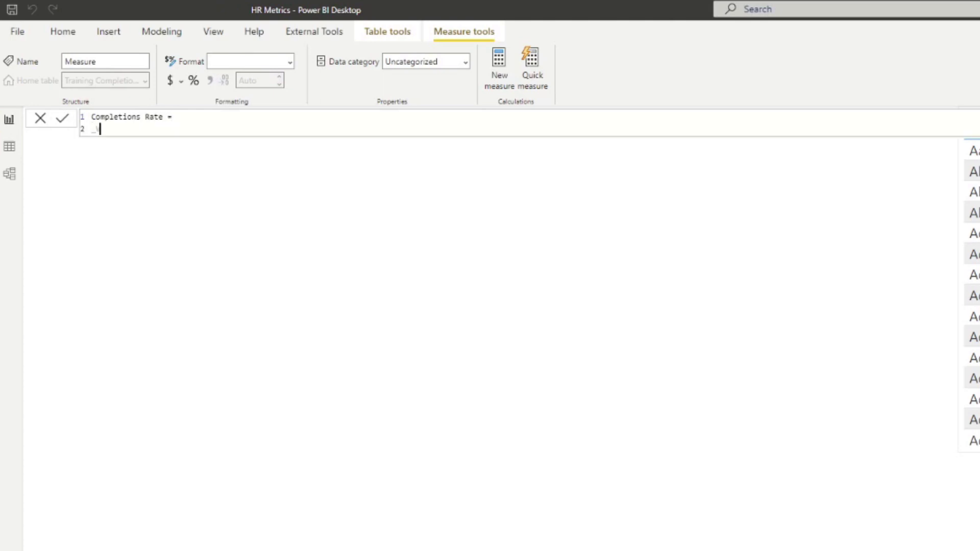
key(BackSpace)
key(BackSpace)
key(BackSpace)
key(BackSpace)
Declare the variable _completed in the Completions Rate measure as a CALCULATE function with its arguments on separate lines.
text(var )
text(_completed = )
text(CALCULATE()
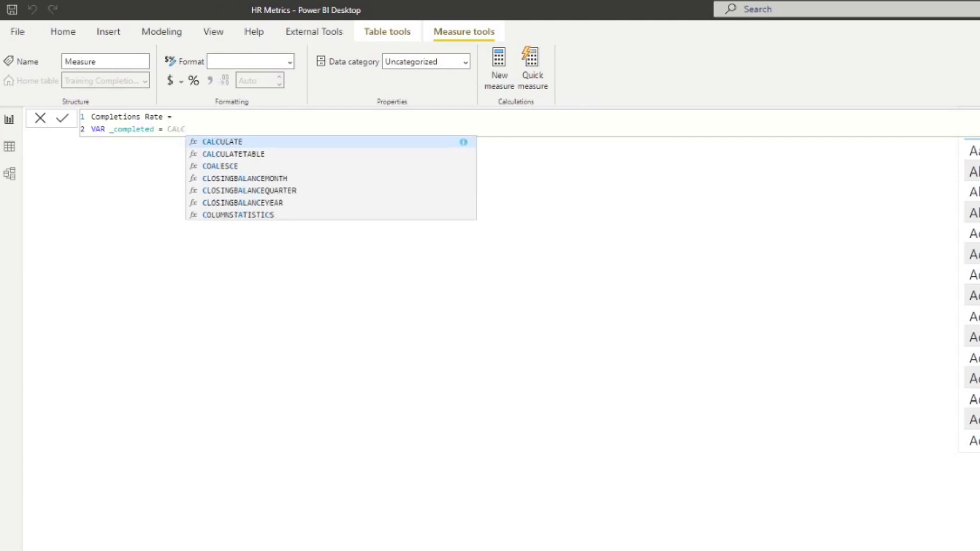
key(Tab)
key(shift+Return)
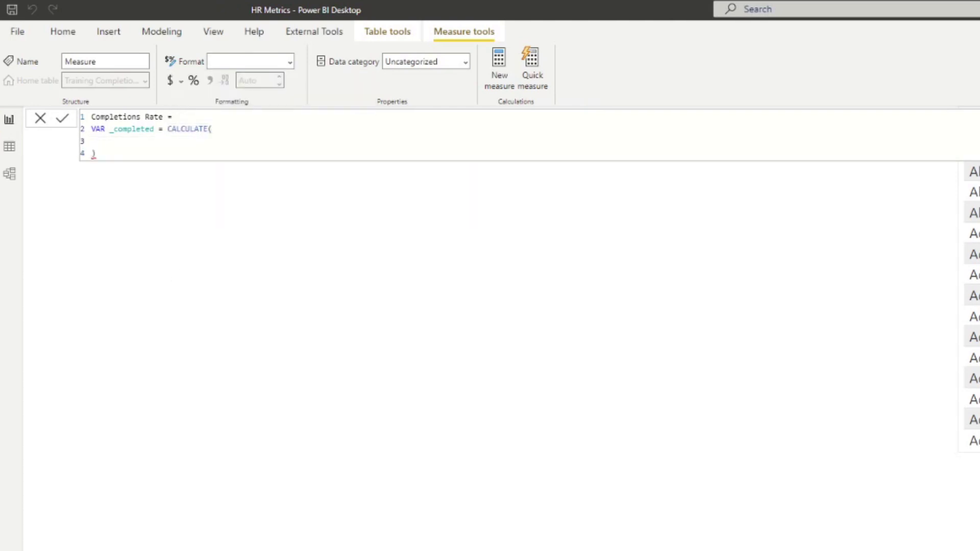
Enter COUNT('Training Completion Rate'[employee_name]) as the expression of the CALCULATE function.
key(Tab)
text(COUN)
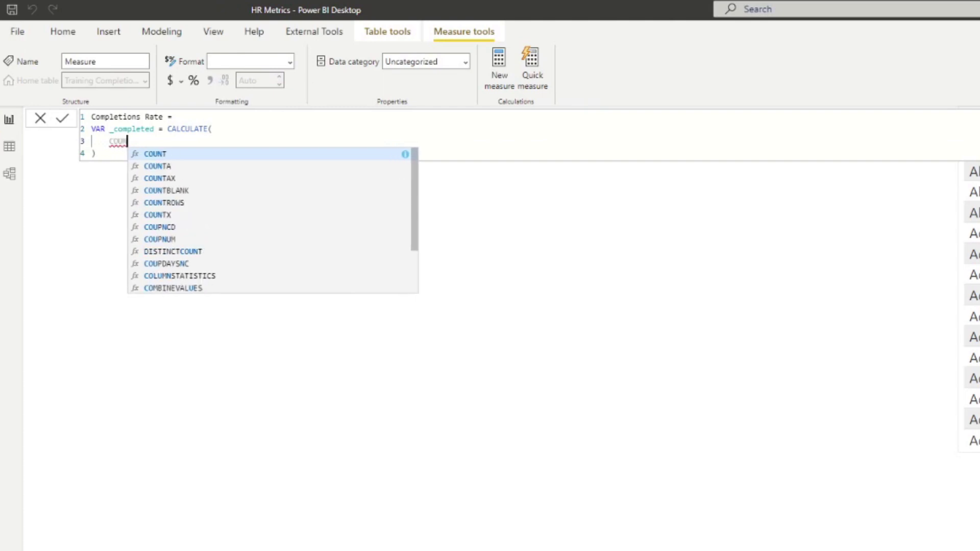
key(Tab)
text(Tr)
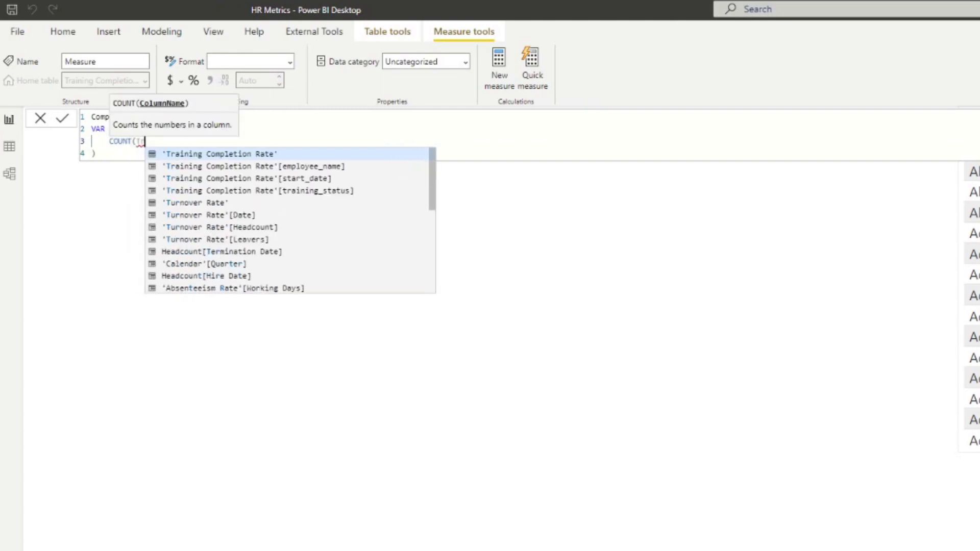
text(ainin)
key(Down)
key(Tab)
text())
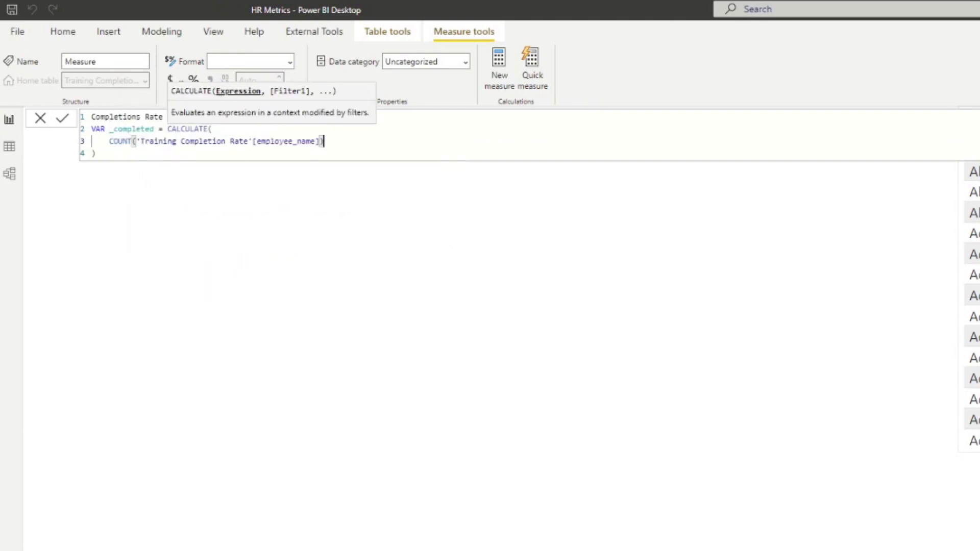
Filter the CALCULATE function to rows where 'Training Completion Rate'[training_status] = "Completed".
key(Return)
text(, )
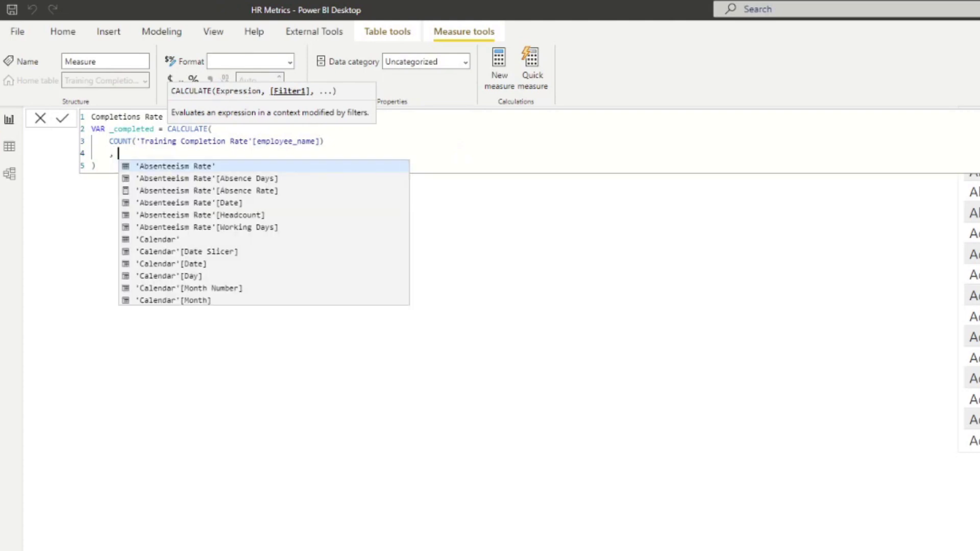
text(training)
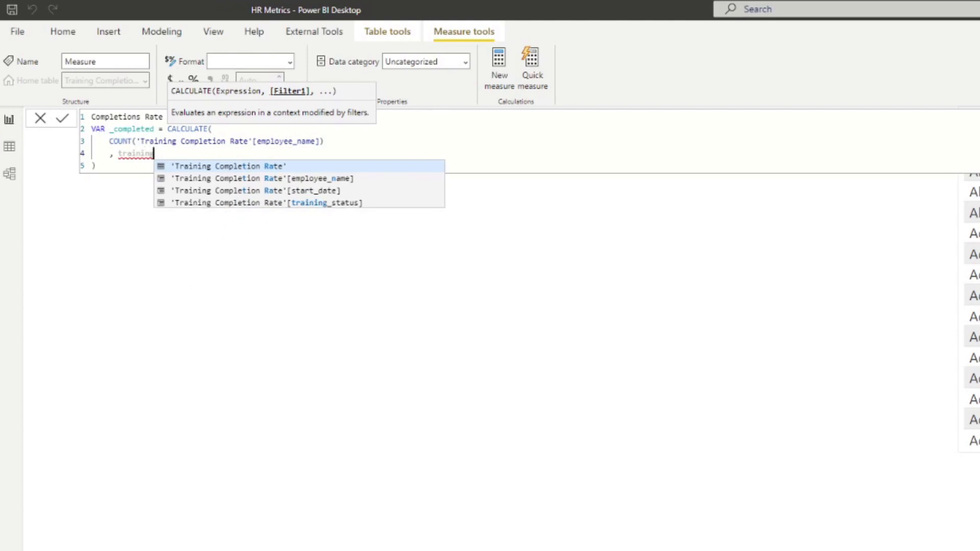
key(Down)
key(Down)
key(Down)
key(Tab)
text(= "Completed)
click(94, 166)
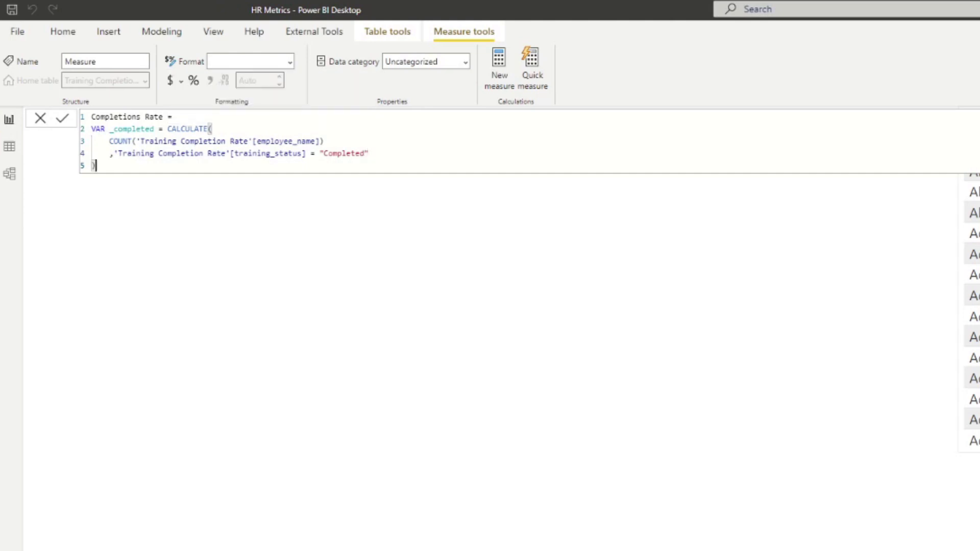
Declare a second variable _all below the _completed variable in the Completions Rate measure, starting with a COUNT function.
key(Return)
key(Return)
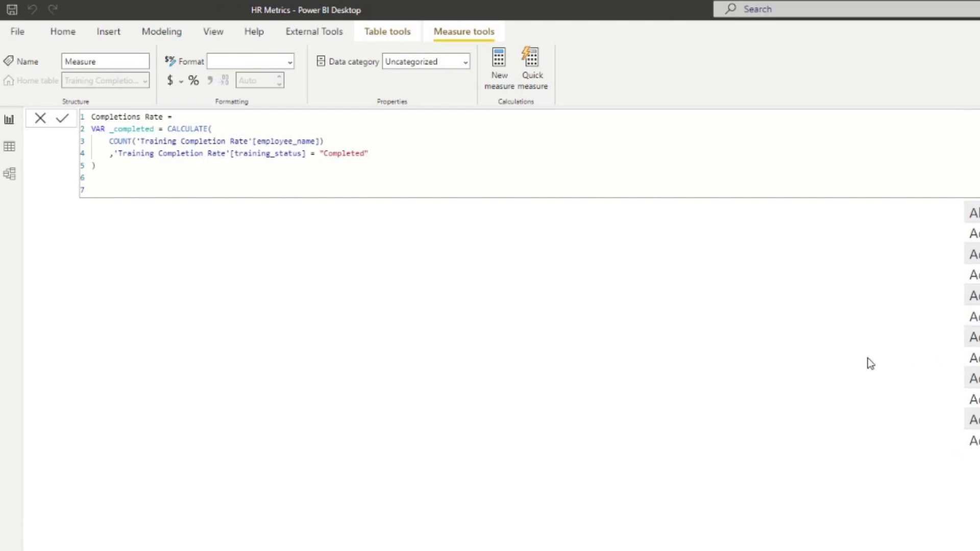
drag(121, 164, 65, 124)
drag(97, 166, 91, 129)
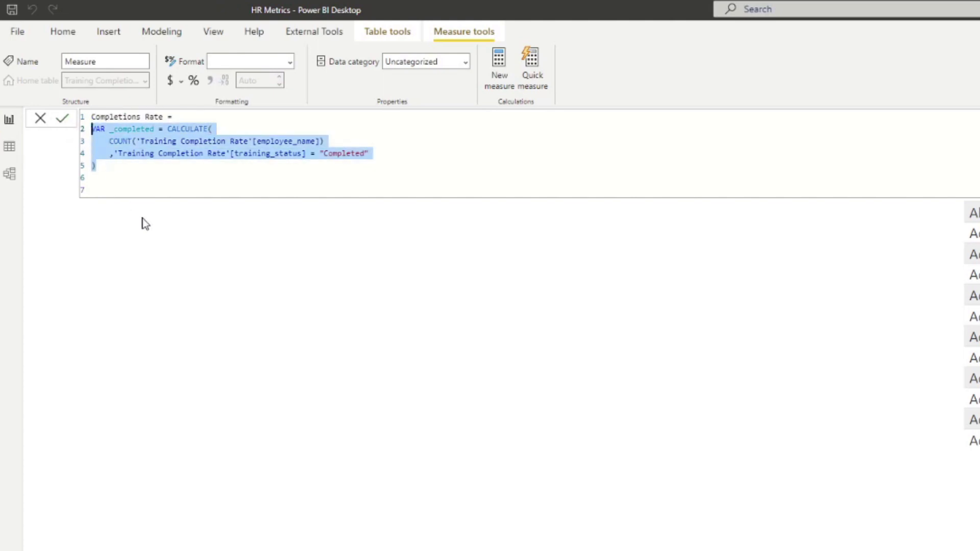
click(140, 184)
text(VAR _)
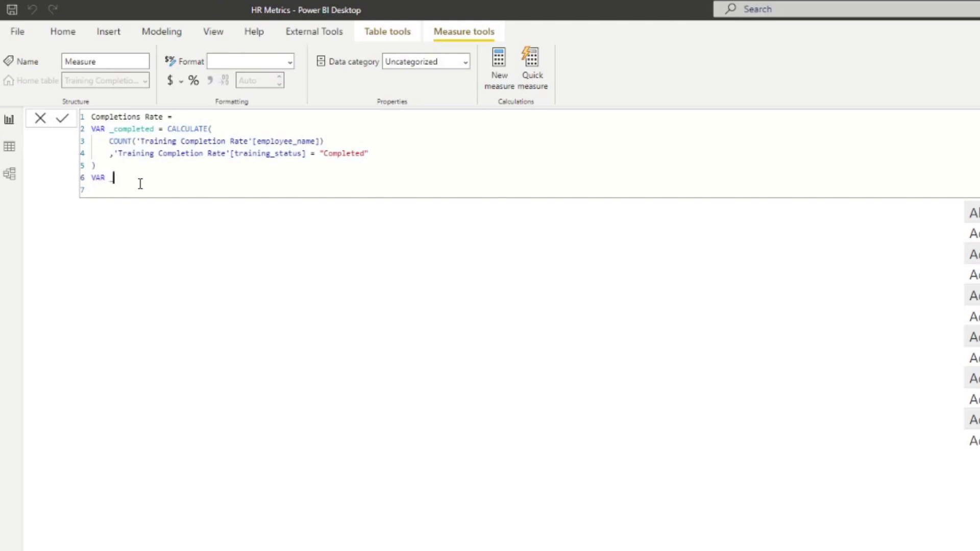
text(all = c)
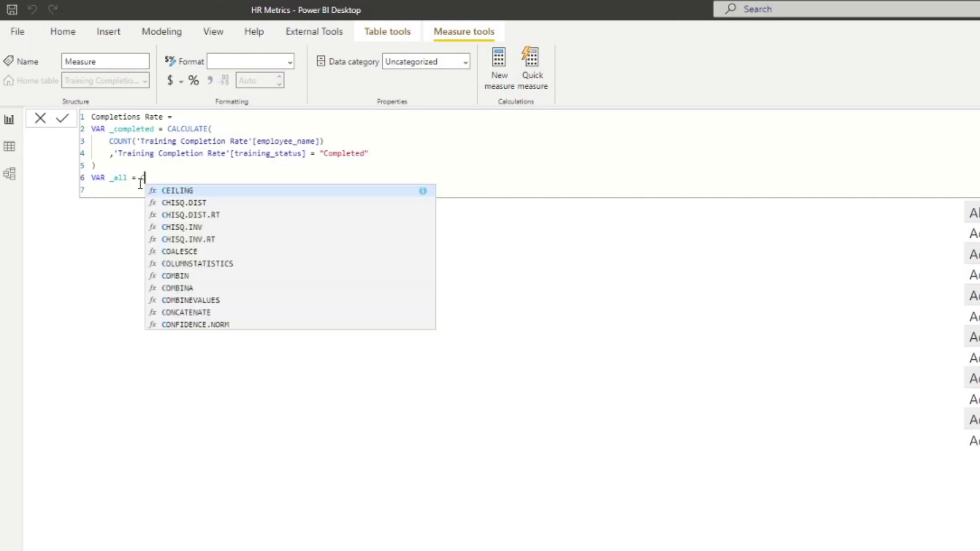
text(ount)
key(Tab)
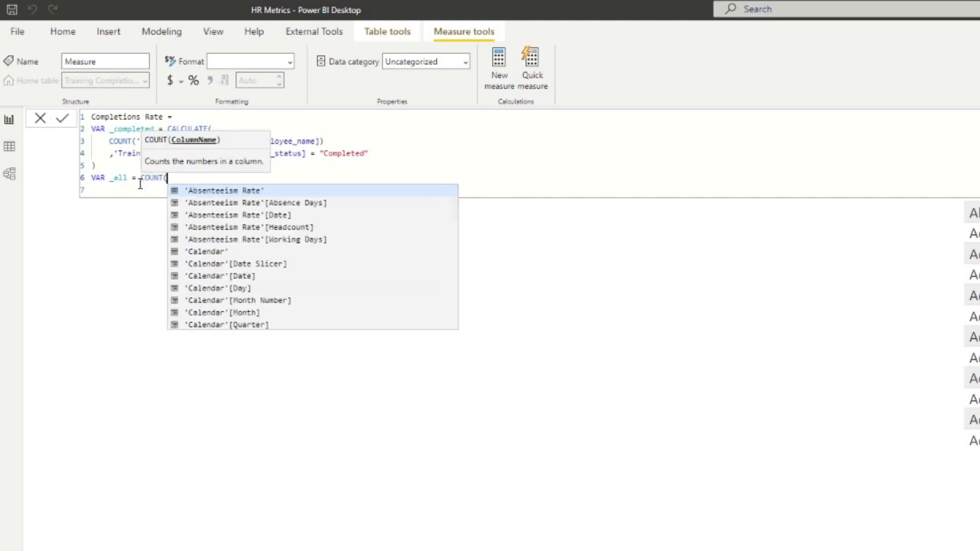
Complete the _all variable's COUNT function with the column 'Training Completion Rate'[employee_name].
text(employ)
key(Down)
key(Down)
key(Down)
key(Down)
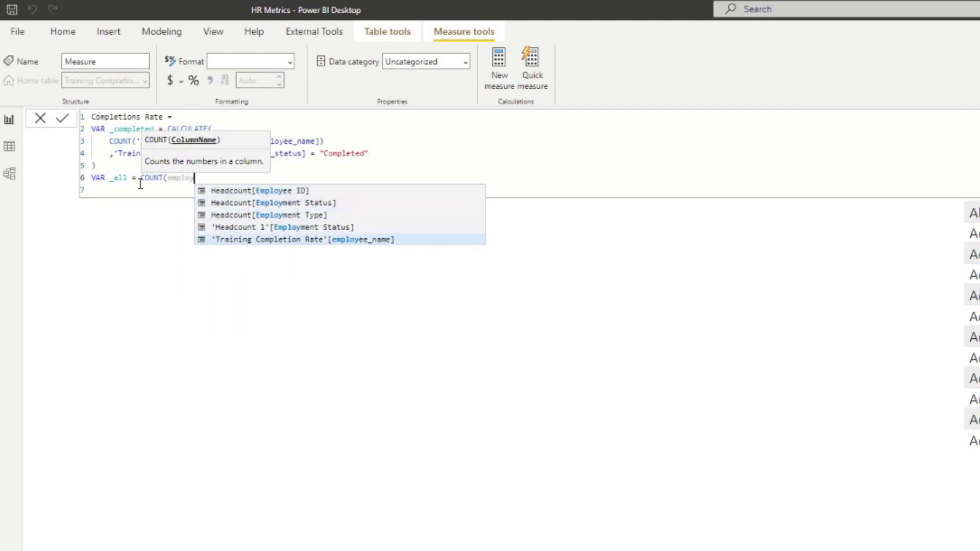
key(Tab)
text())
Finish the Completions Rate measure by returning DIVIDE(_completed, _all) and commit the formula.
key(Return)
key(Return)
text(RETURN)
key(Return)
key(Tab)
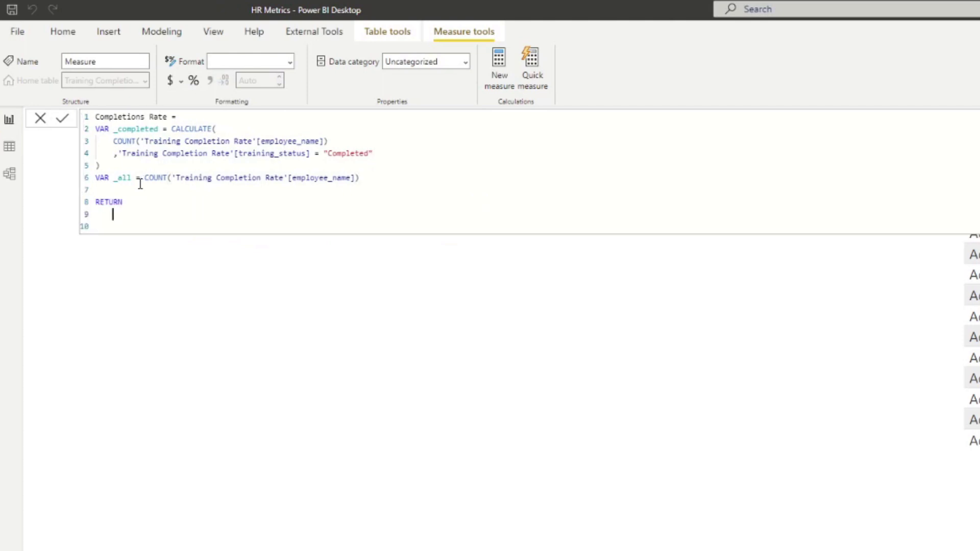
text(divi)
key(Tab)
text((_c)
key(Tab)
text(, _all)
key(Tab)
text())
key(Return)
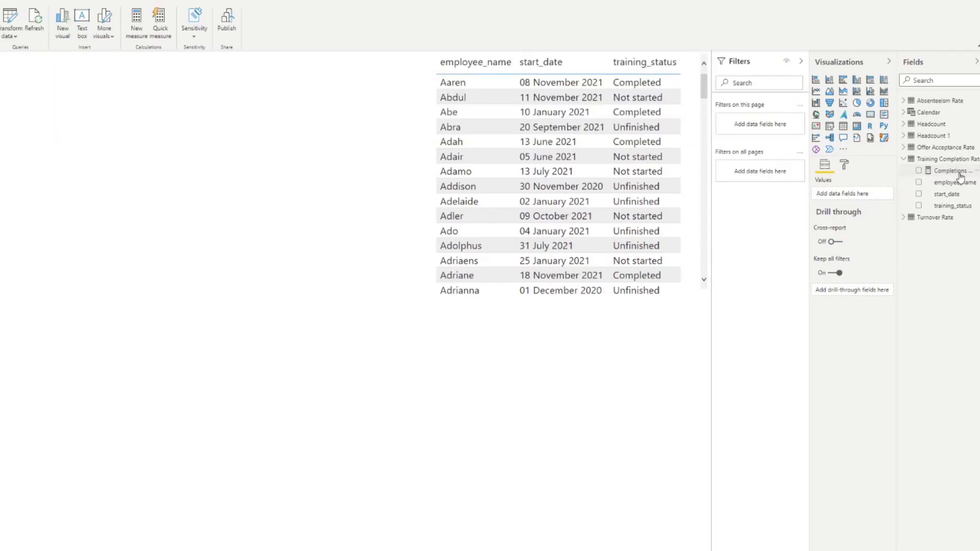
Show the Completions Rate measure in a card below the employee table and format it as a percentage with two decimals.
drag(955, 173, 541, 387)
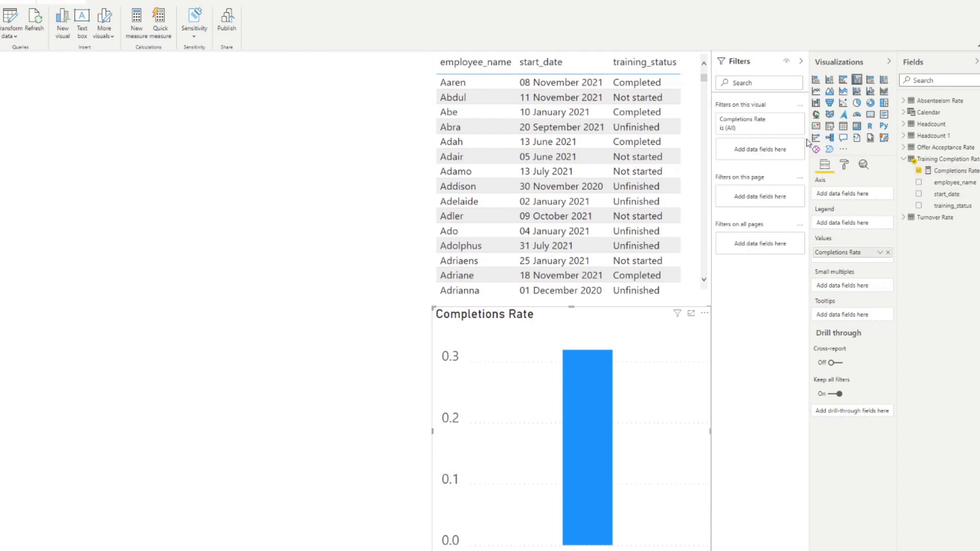
click(871, 114)
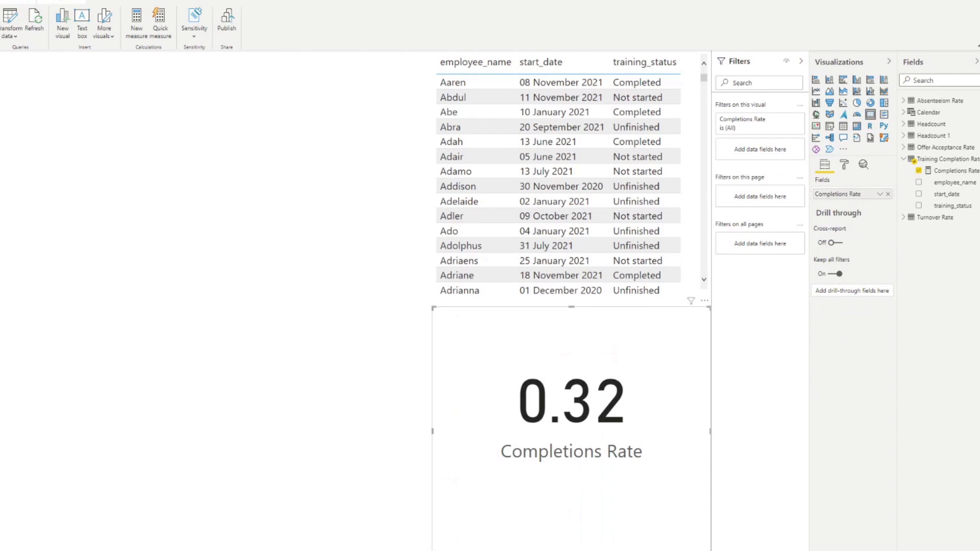
click(939, 171)
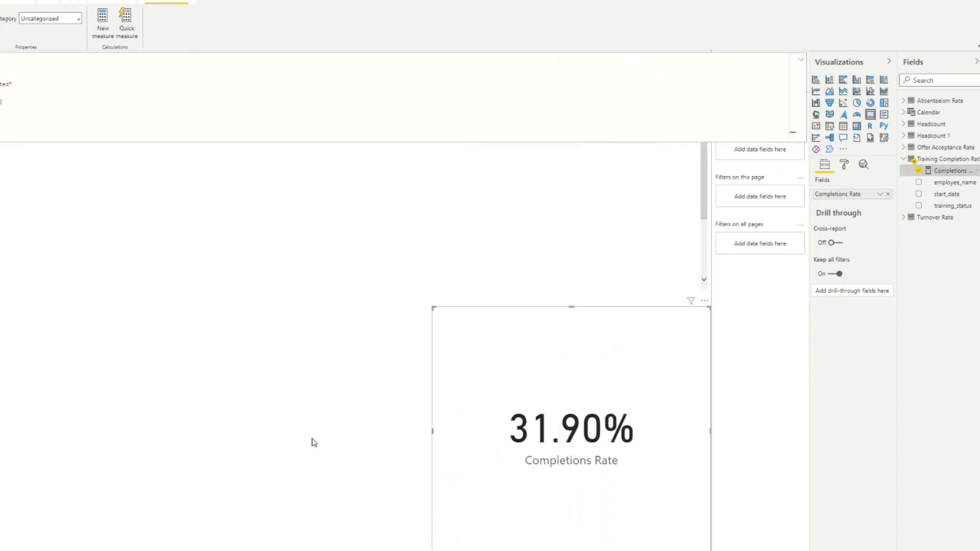
click(385, 420)
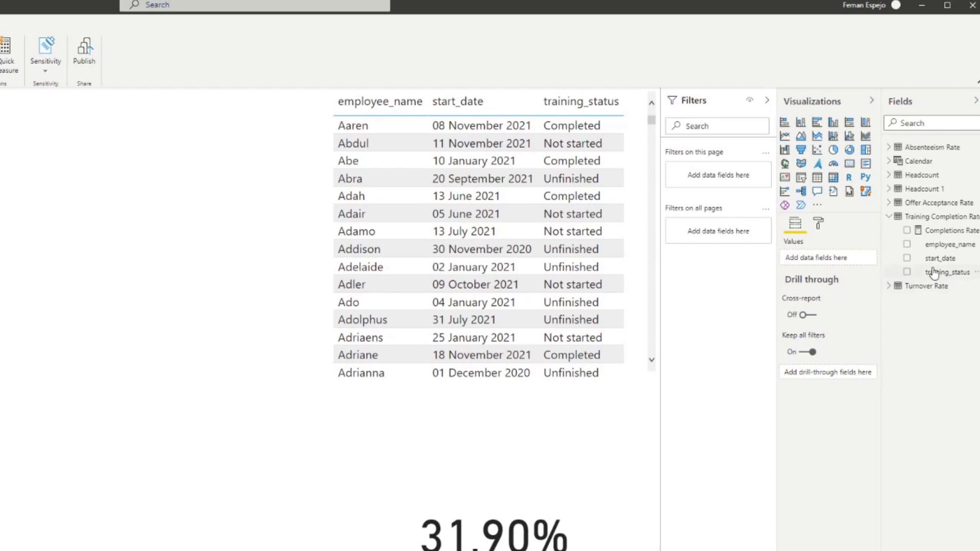
Copy the Completions Rate formula into a new measure in the same table and name it Completions Rate 2.
click(944, 231)
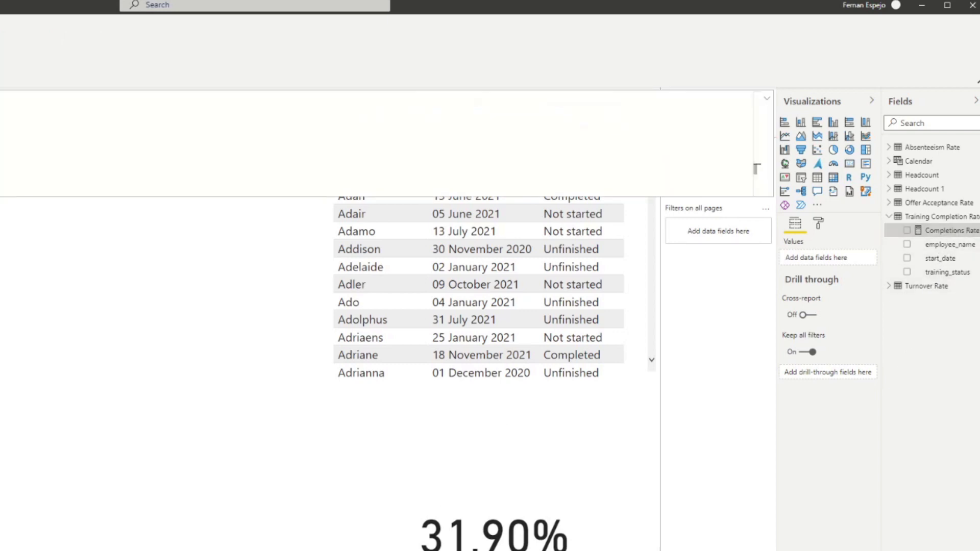
key(ctrl+a)
key(ctrl+c)
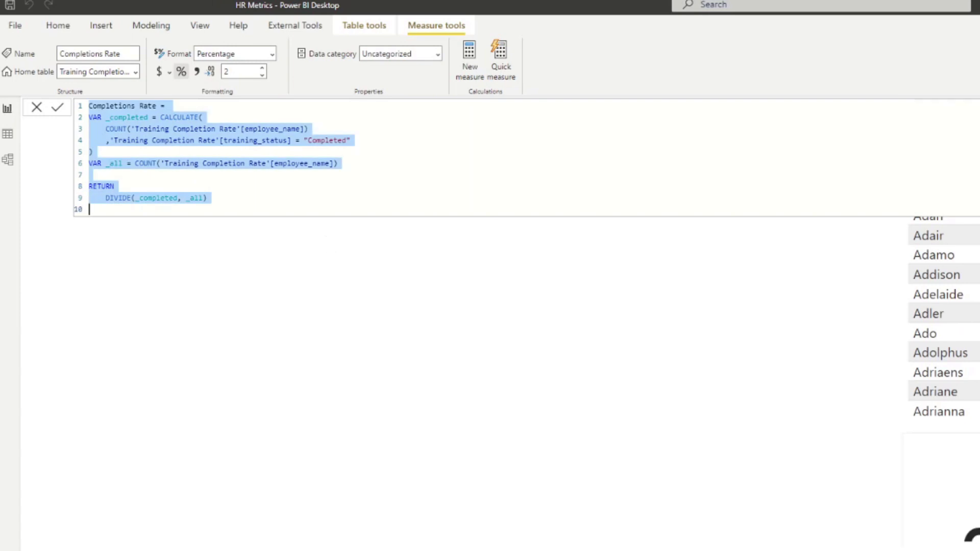
click(957, 438)
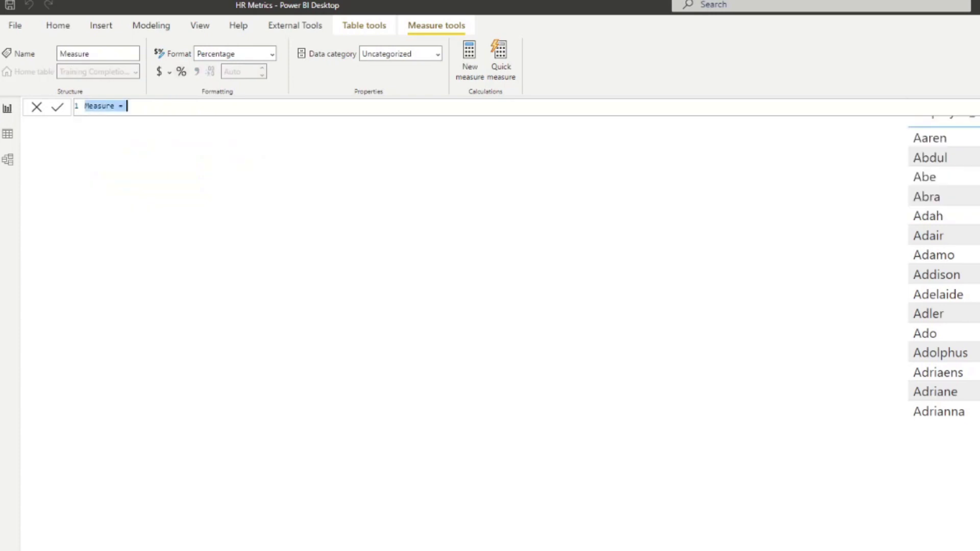
key(ctrl+v)
click(156, 106)
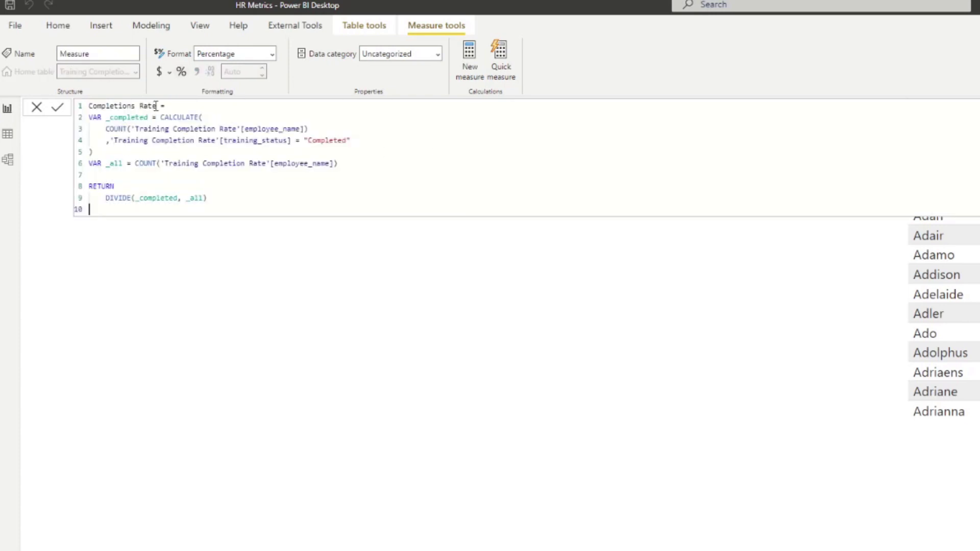
text(2)
Replace the _all expression in Completions Rate 2 with a copy of the CALCULATE expression from _completed.
click(93, 151)
drag(110, 152, 160, 117)
key(ctrl+c)
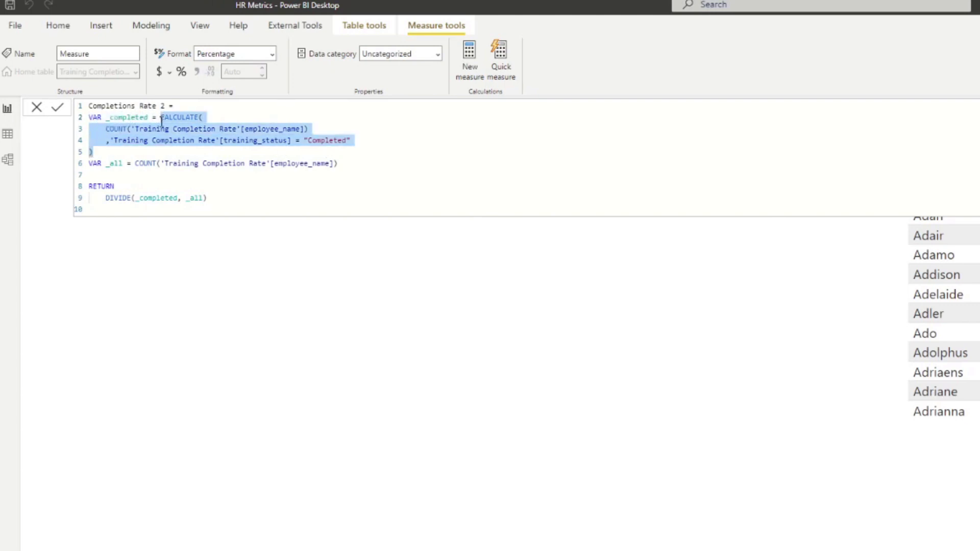
click(158, 188)
click(136, 164)
key(shift+End)
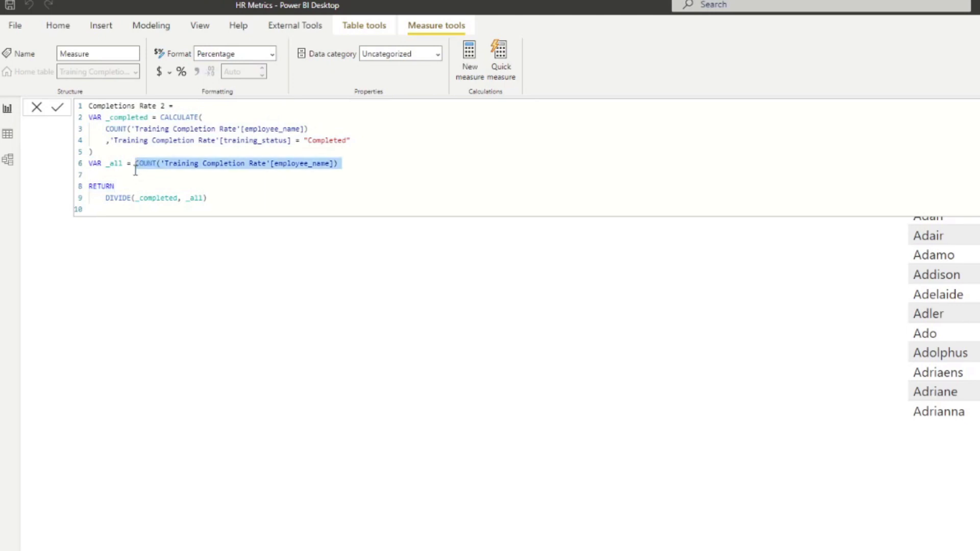
key(ctrl+v)
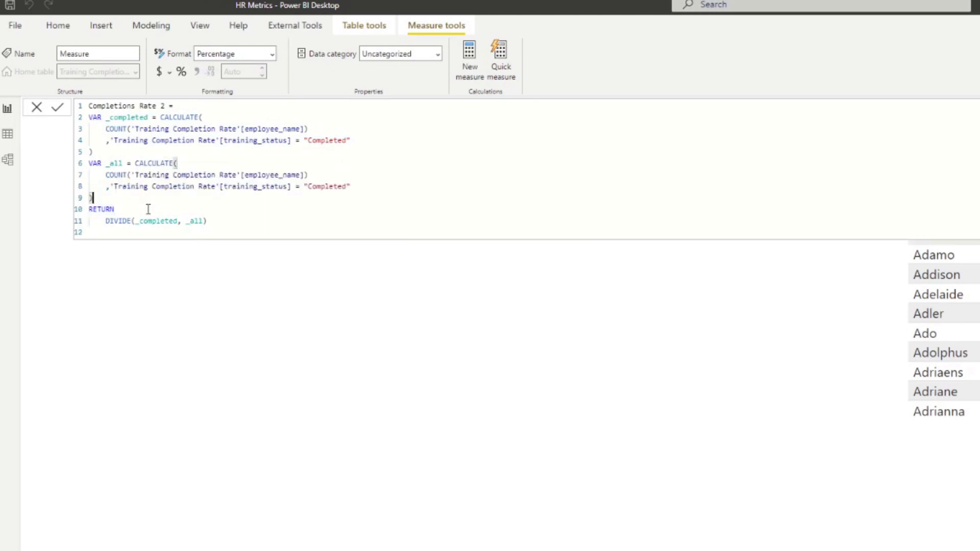
Change the training_status filter in the _all variable to <> "Not started" and commit the Completions Rate 2 measure.
drag(382, 191, 295, 187)
key(BackSpace)
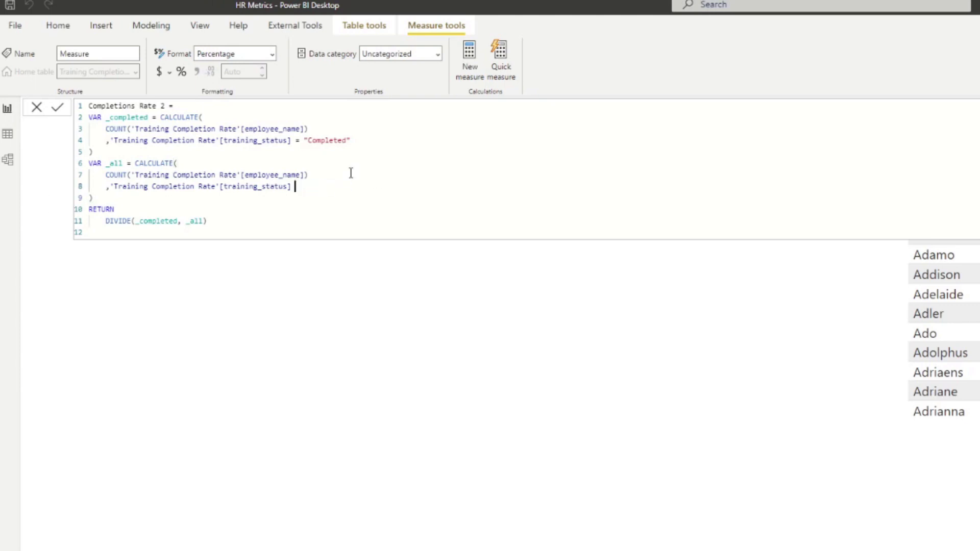
text(<> )
text("")
text(Not started)
key(Return)
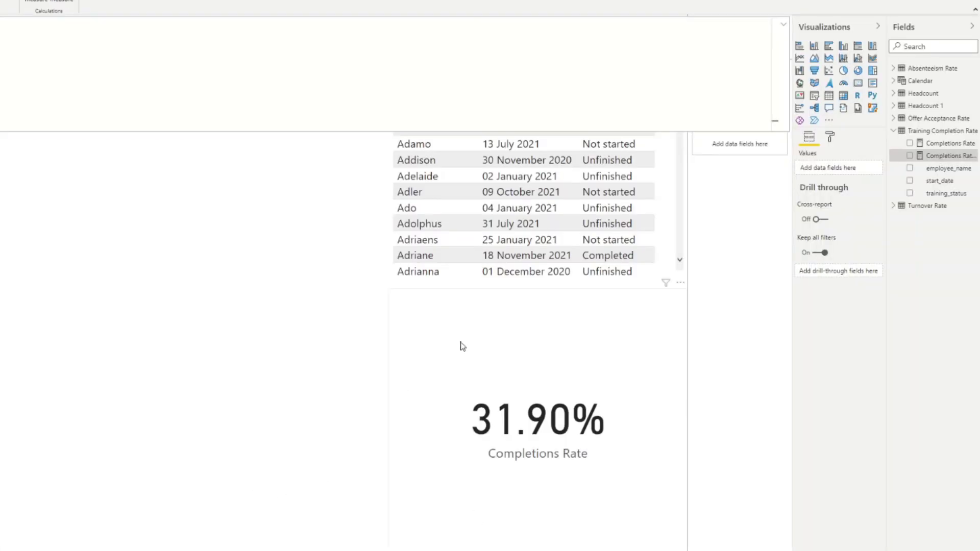
Show Completions Rate 2 in a card beside the repositioned Completions Rate card, formatted as a percentage with two decimals.
click(33, 257)
drag(443, 397, 145, 399)
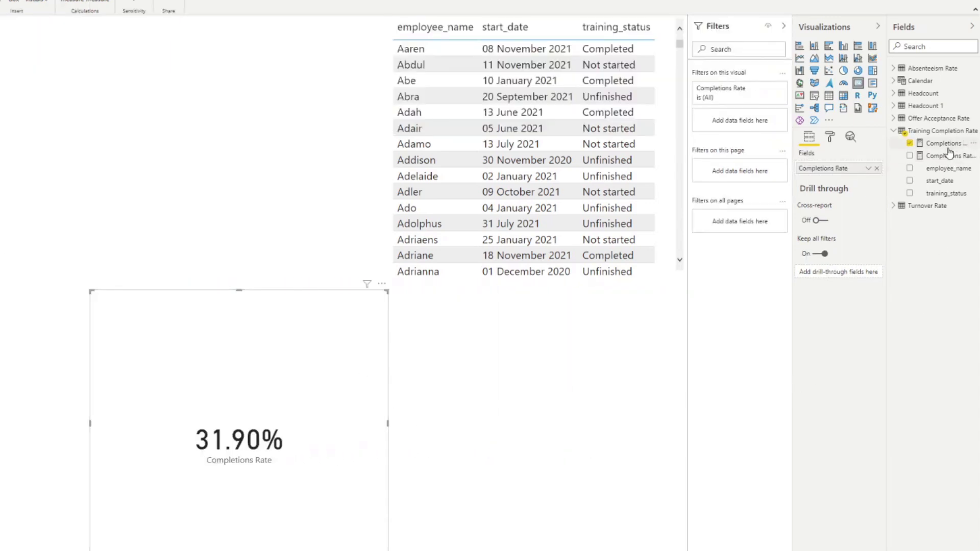
drag(944, 156, 600, 423)
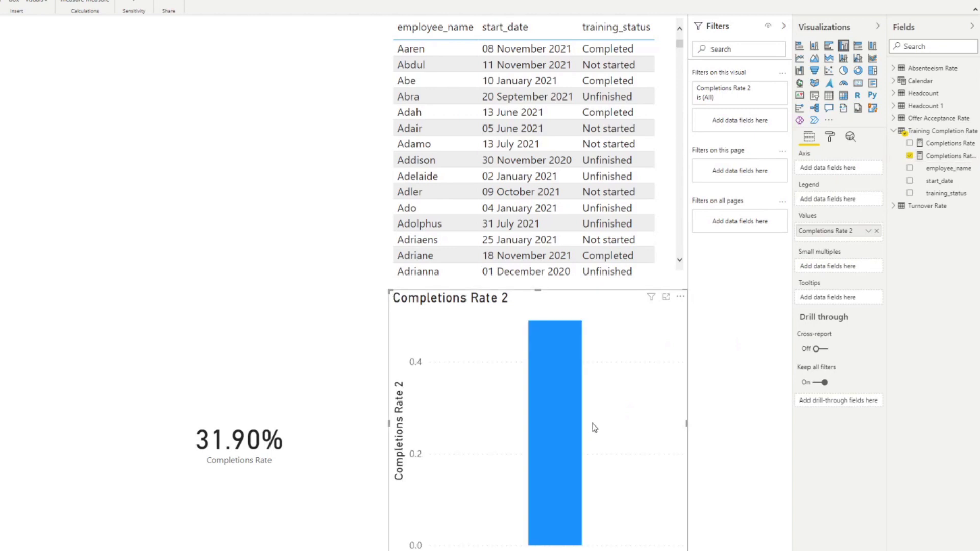
click(858, 83)
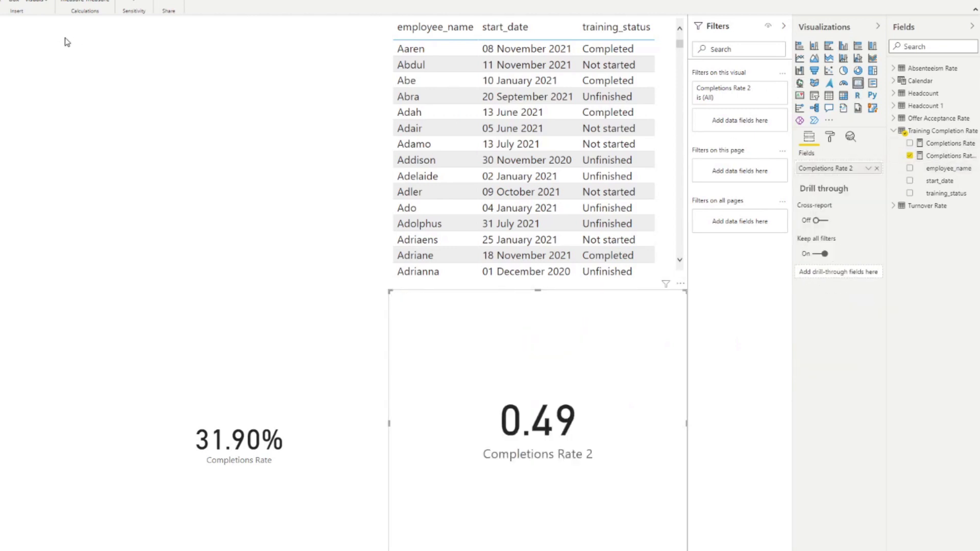
click(943, 156)
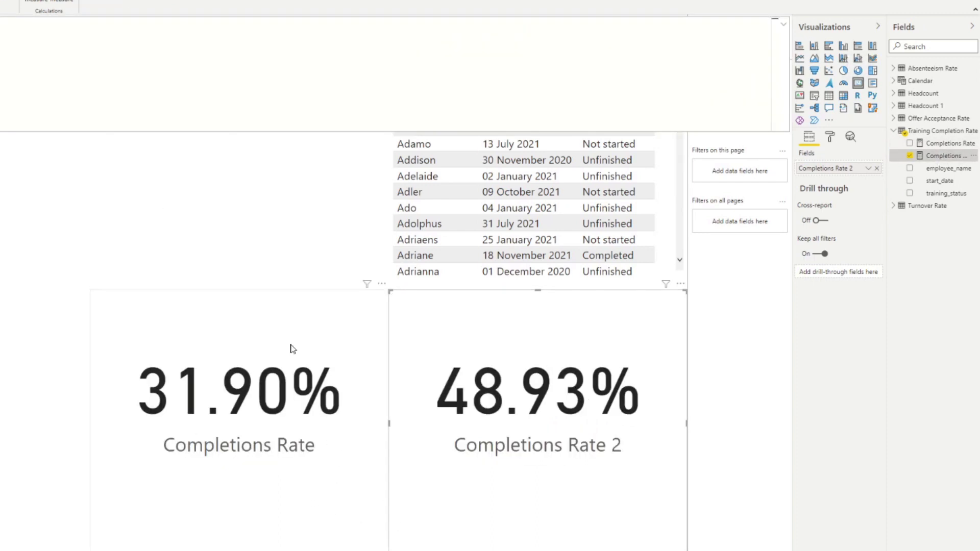
click(302, 283)
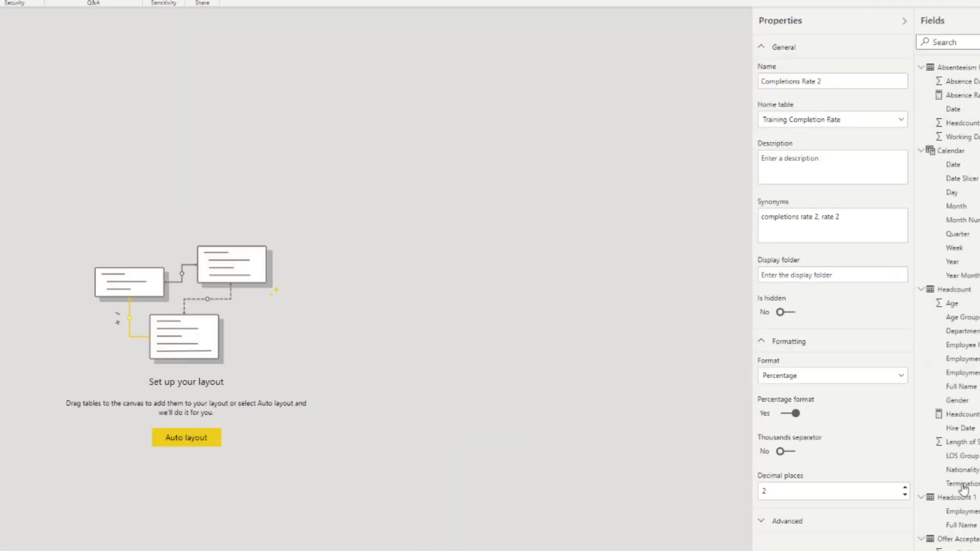
Place the Training Completion Rate and Calendar tables in a new model layout and relate Calendar's Date to start_date.
scroll(962, 487, down, 2)
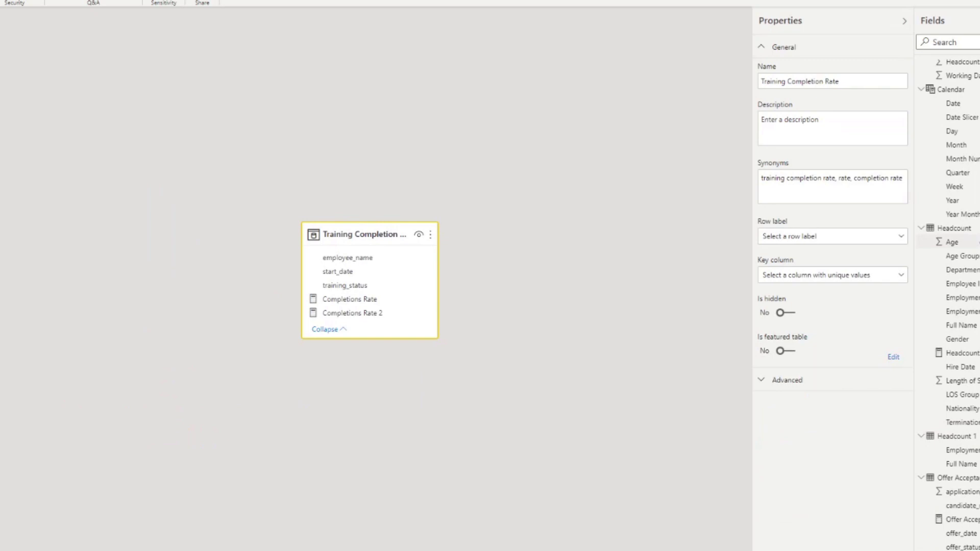
drag(952, 90, 115, 165)
drag(372, 236, 382, 169)
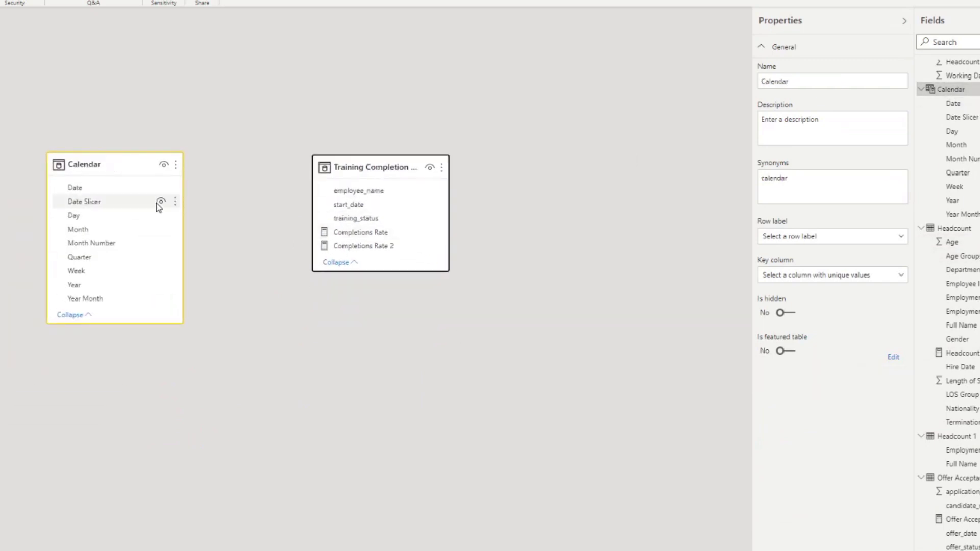
drag(86, 191, 350, 209)
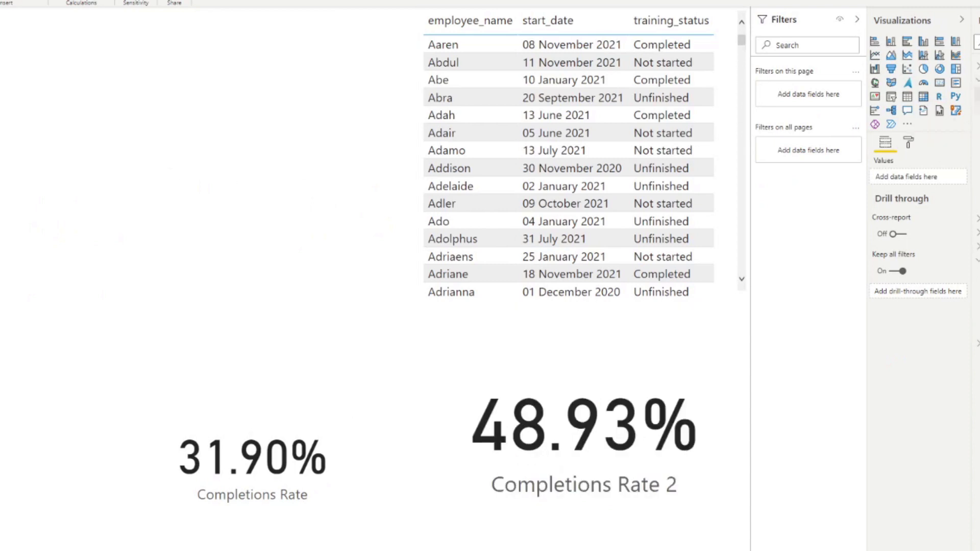
Paste the Year Month table beside the employee table, add Completions Rate and Completions Rate 2 to it, and shorten it slightly.
key(ctrl+v)
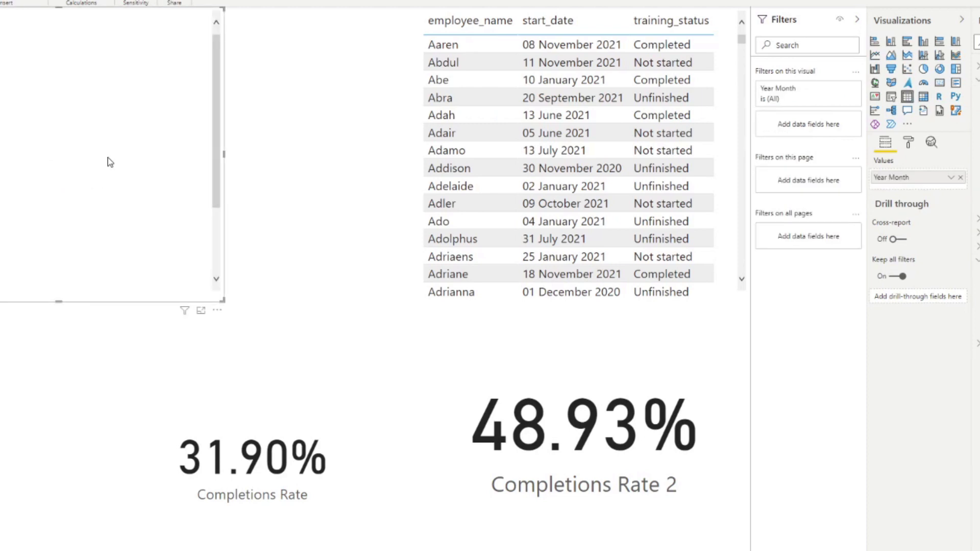
drag(288, 182, 287, 182)
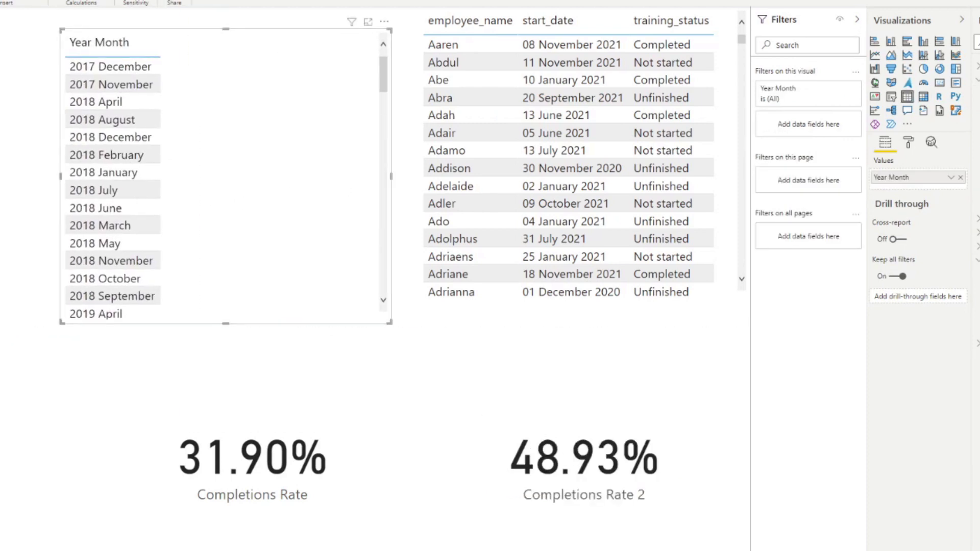
drag(976, 275, 262, 193)
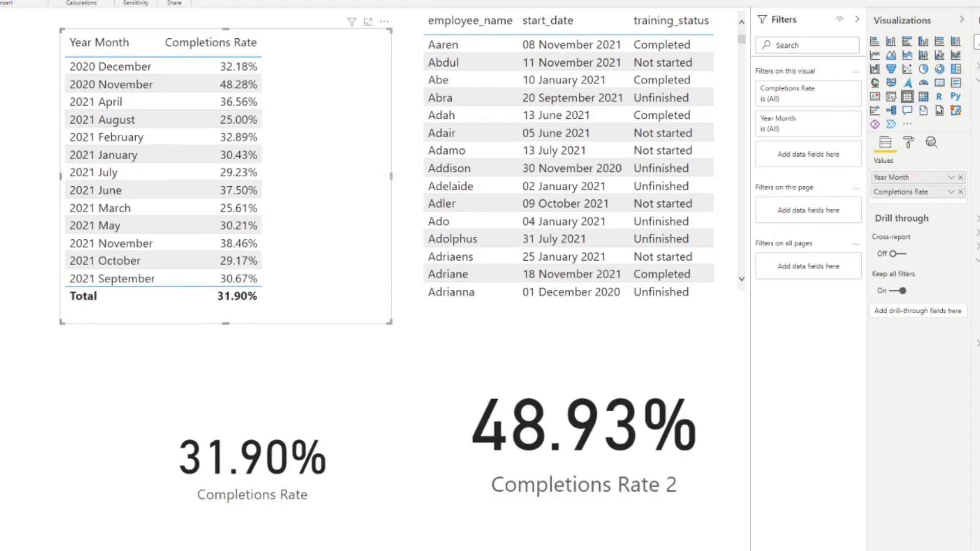
drag(976, 286, 352, 199)
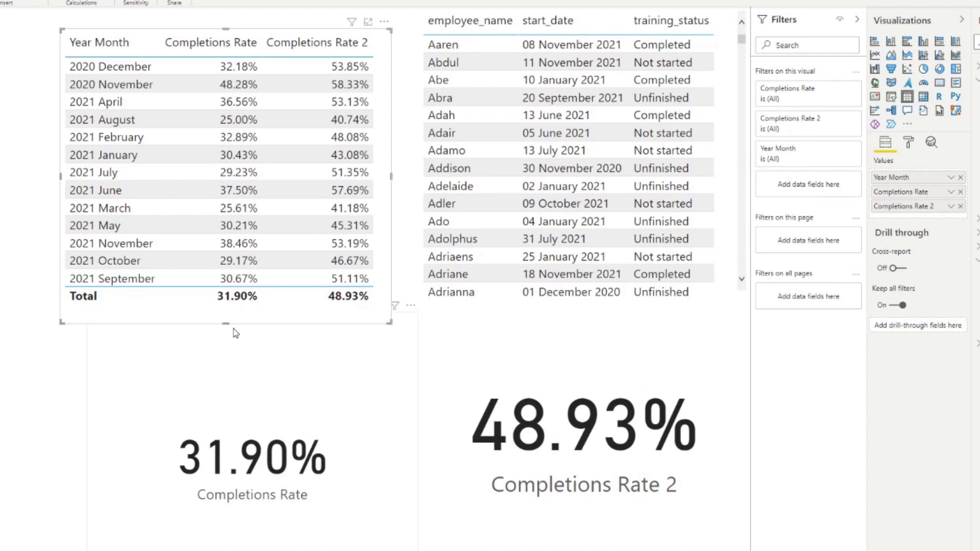
drag(226, 323, 245, 311)
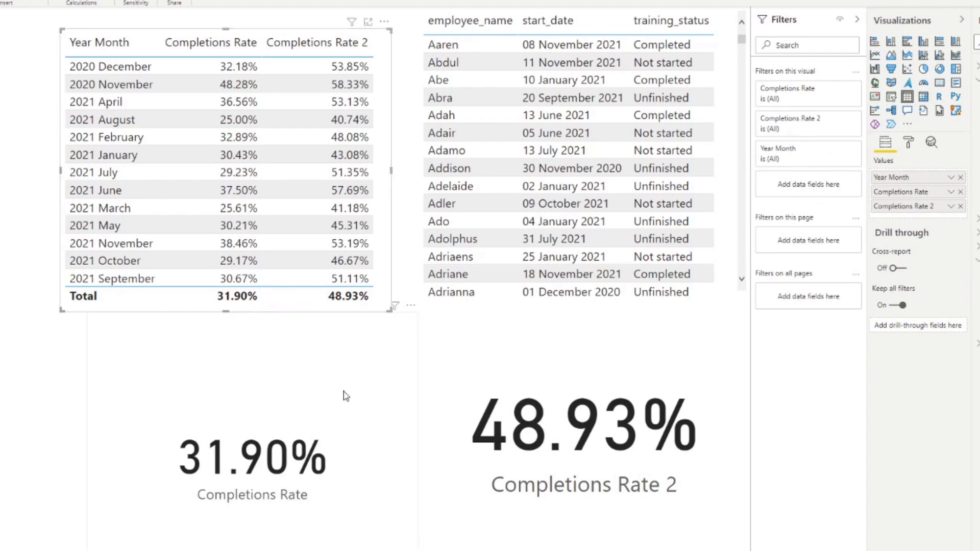